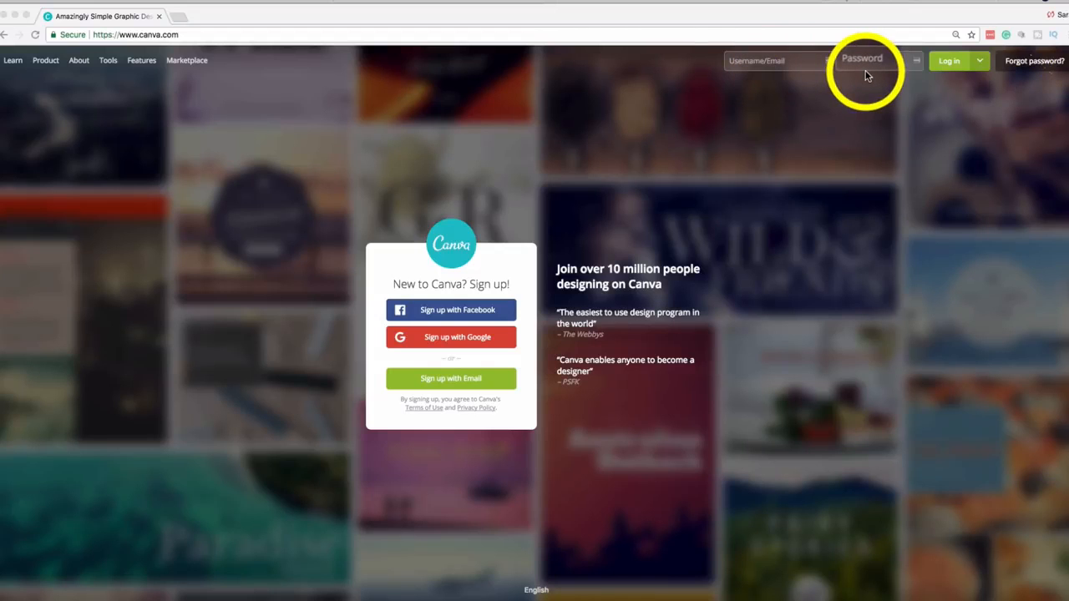
# Step: Log in to the existing Canva account using the Facebook login option
pyautogui.click(983, 68)
pyautogui.click(983, 68)
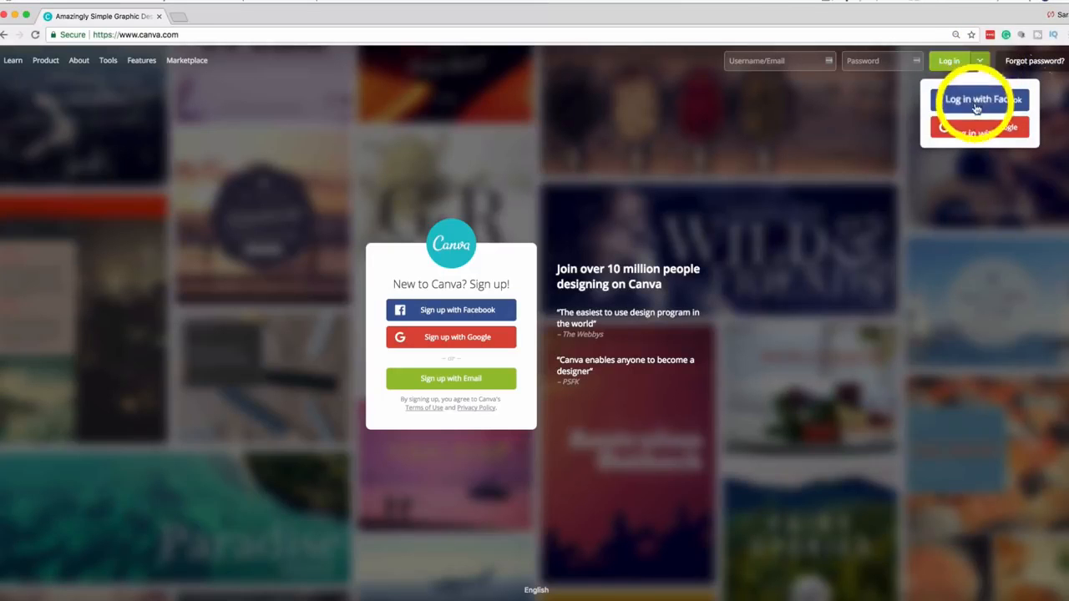
pyautogui.click(1025, 98)
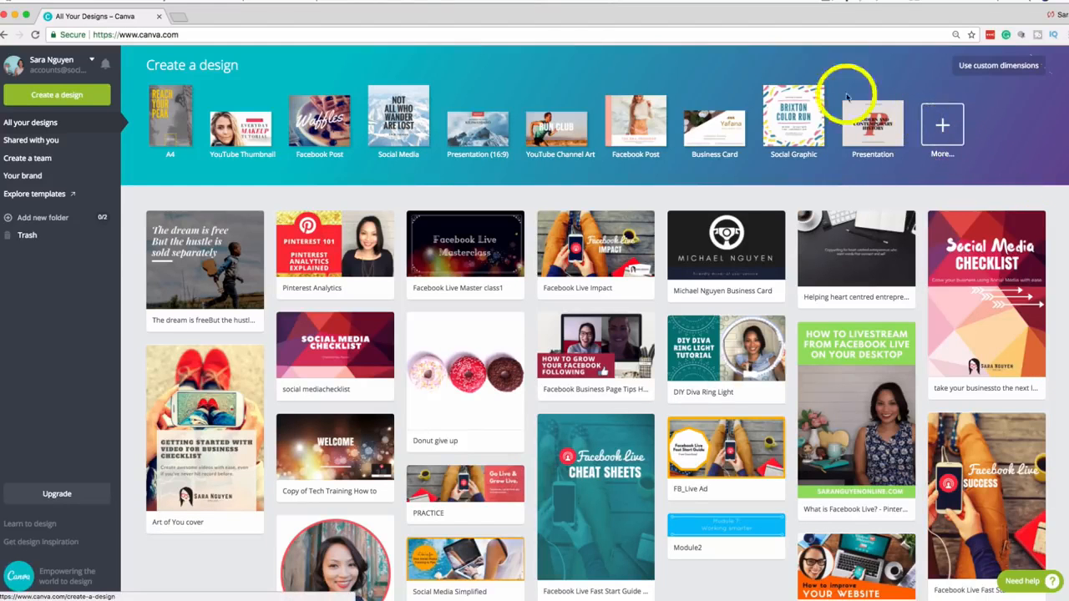
# Step: Open the full list of design types and examine the available formats, from social media posts and documents to events and ads
pyautogui.click(69, 97)
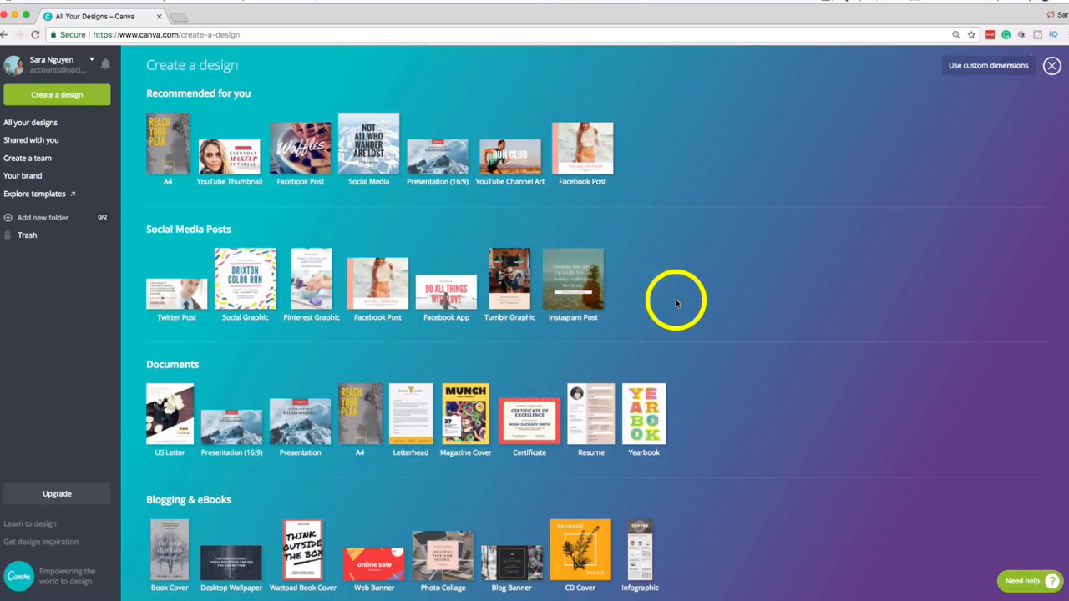
pyautogui.scroll(-2, 793, 305)
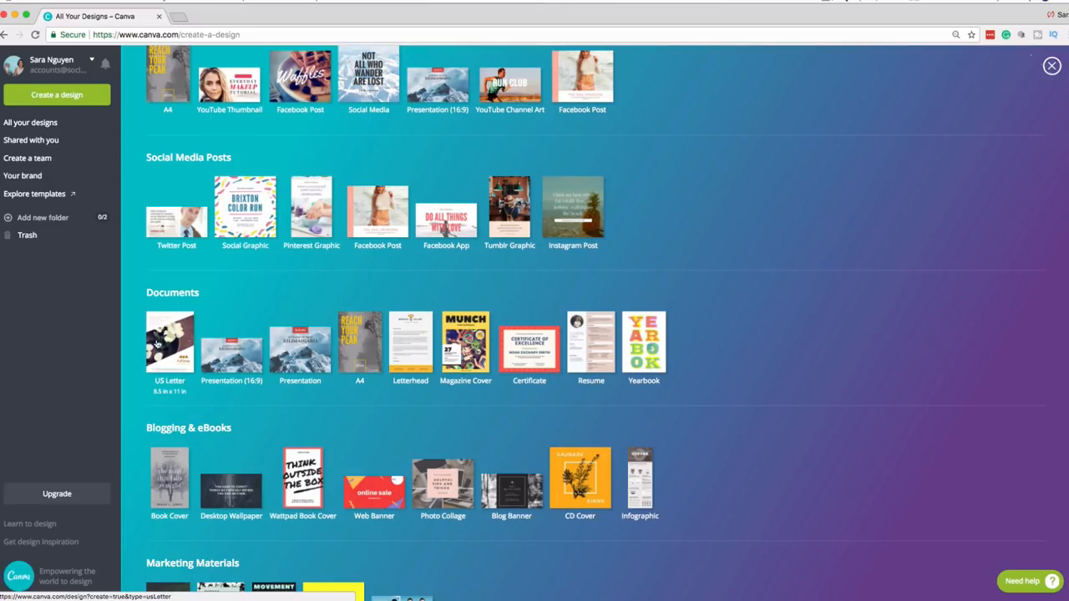
pyautogui.scroll(-5, 763, 353)
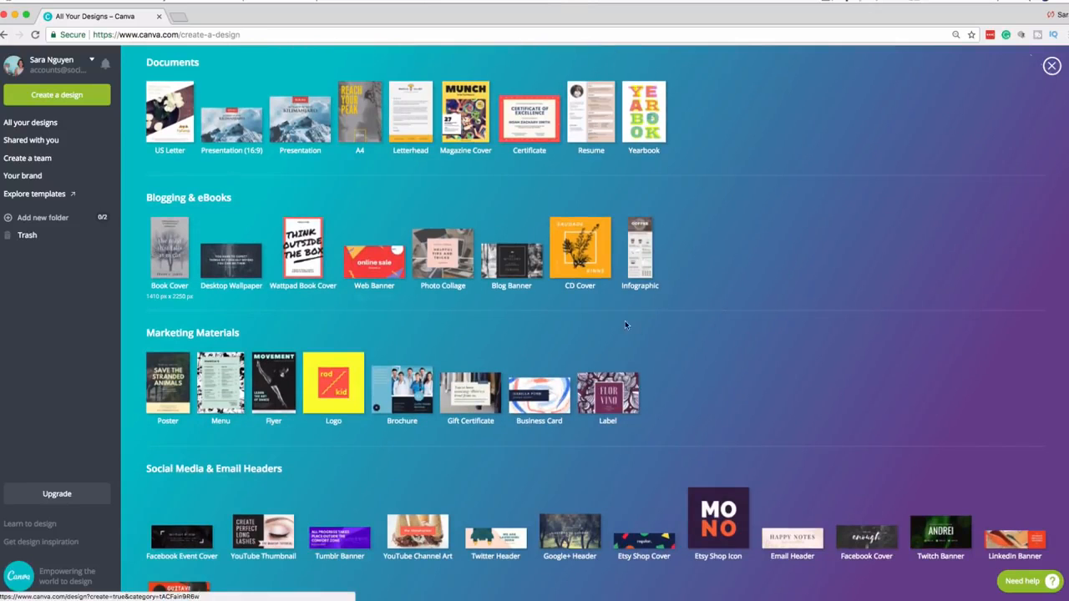
pyautogui.scroll(-2, 637, 323)
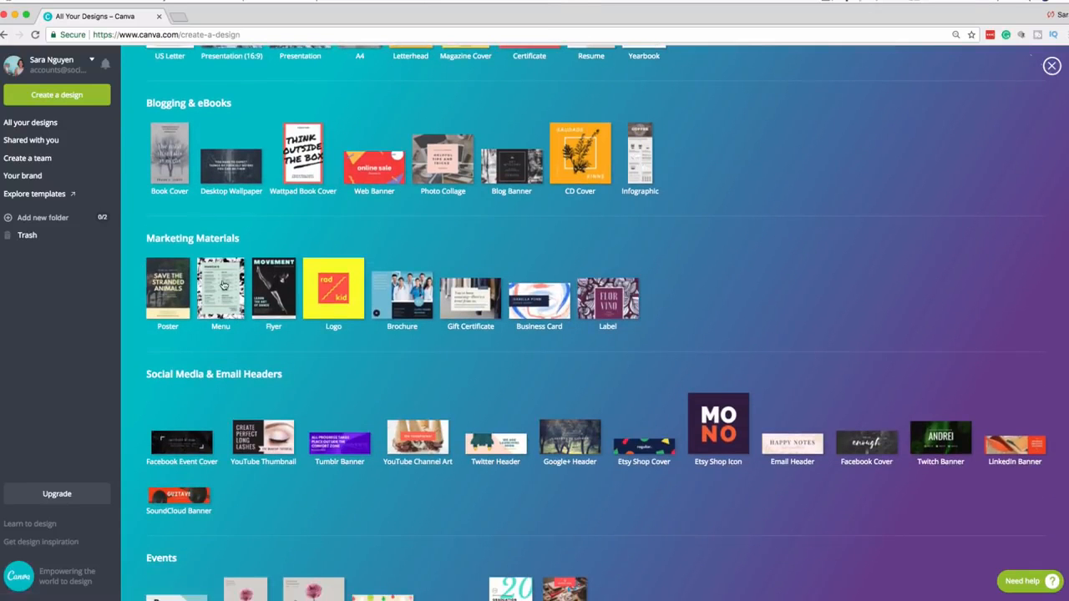
pyautogui.scroll(-4, 810, 320)
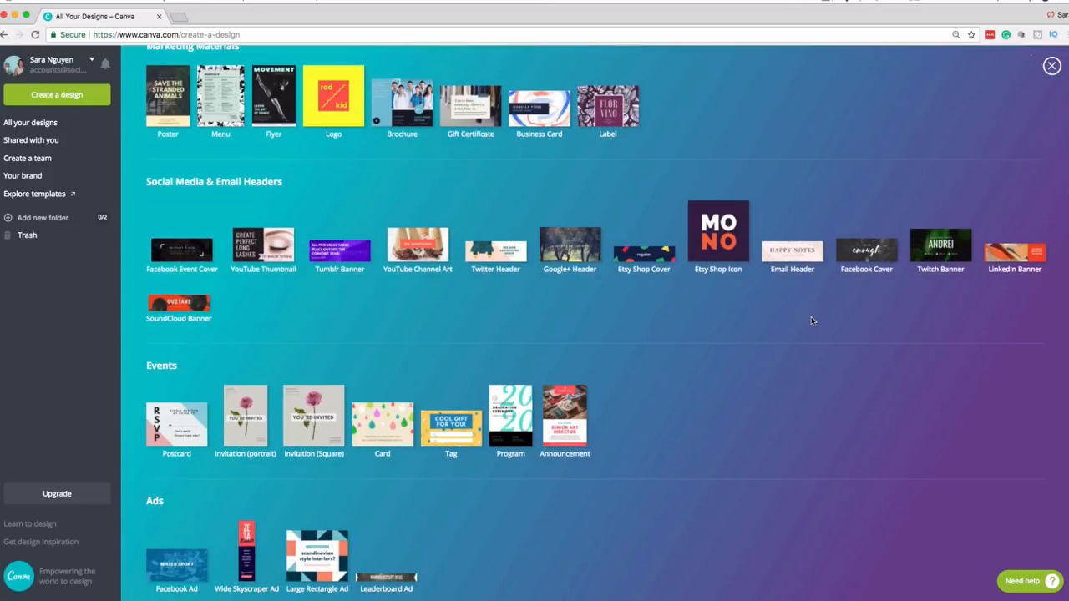
pyautogui.scroll(-1, 833, 337)
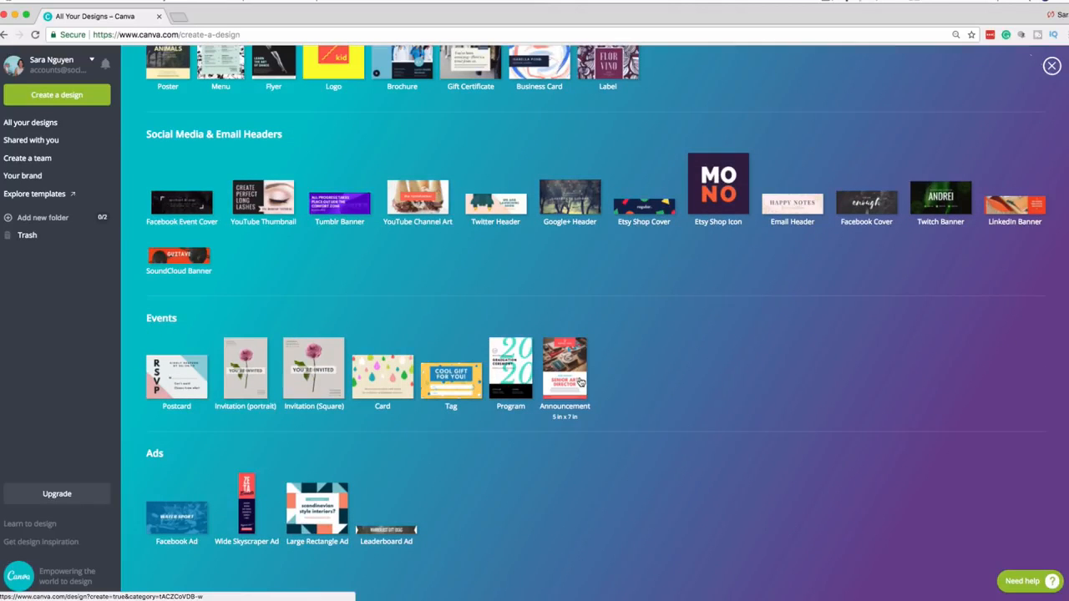
pyautogui.scroll(2, 802, 387)
pyautogui.scroll(10, 802, 386)
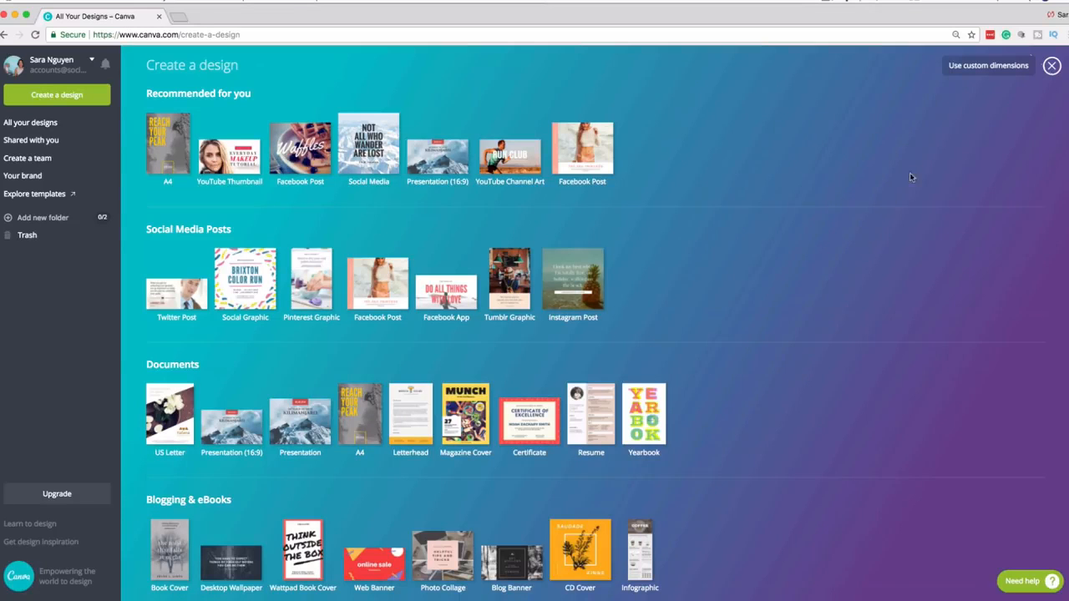
# Step: Examine the custom dimensions option and its measurement units, and close it without setting a size
pyautogui.click(972, 71)
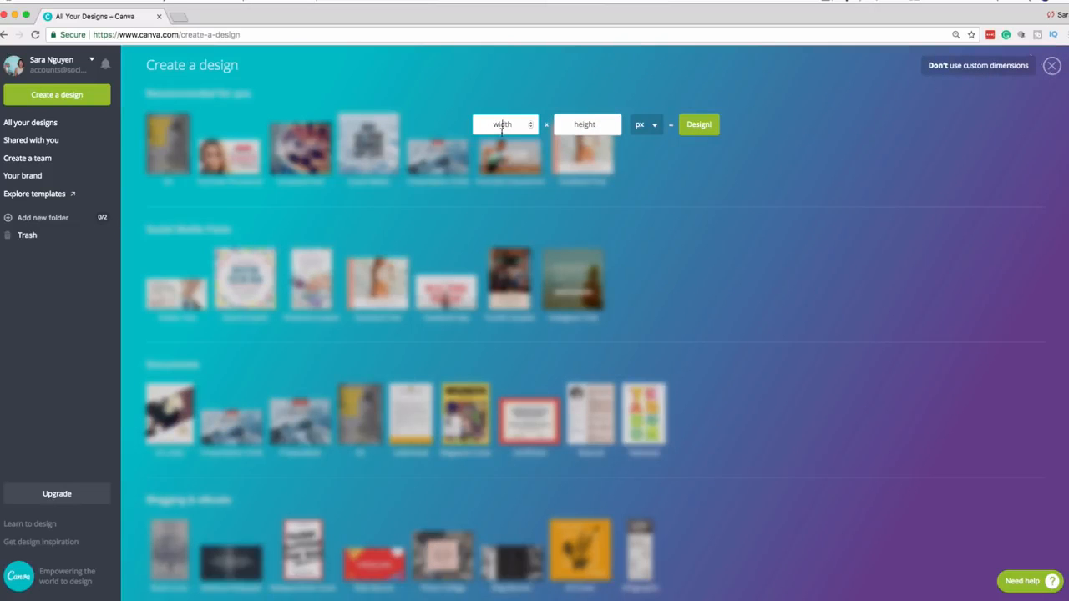
pyautogui.click(643, 126)
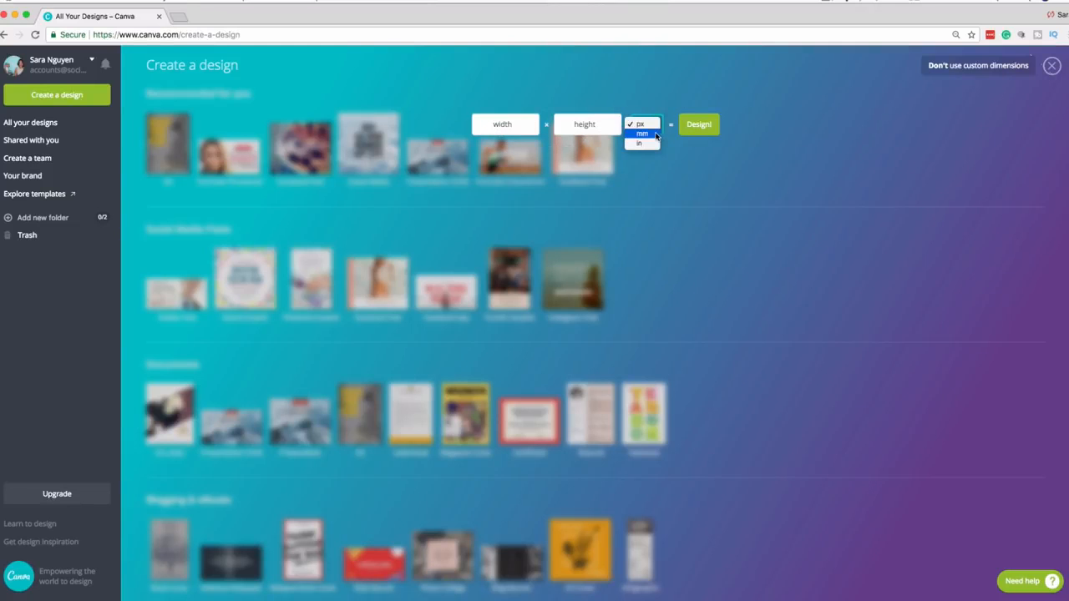
pyautogui.click(666, 88)
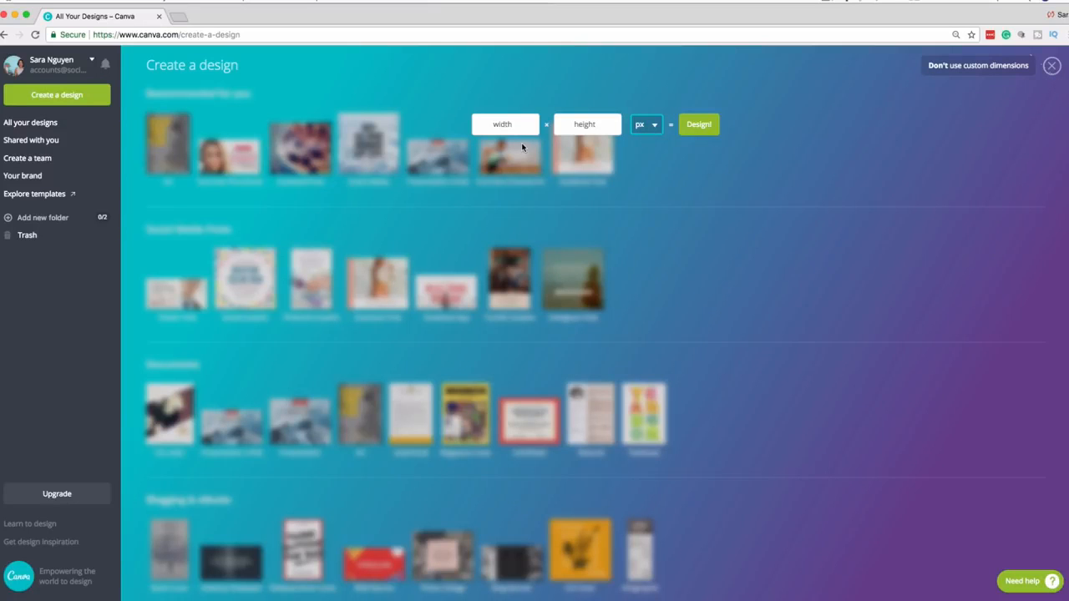
pyautogui.click(1051, 66)
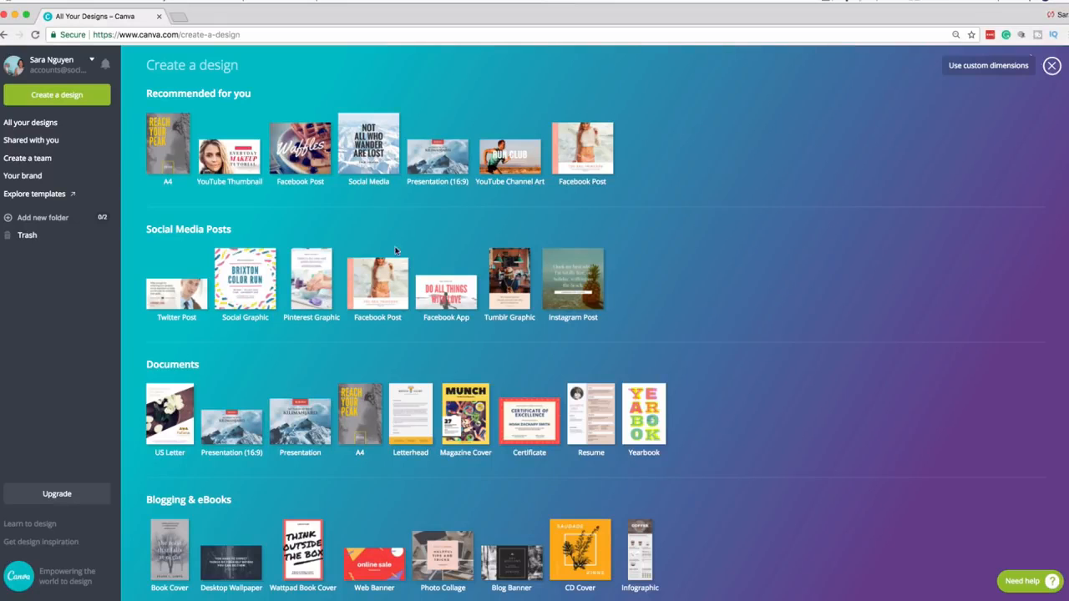
# Step: Create a Facebook Post design from the social media formats and review its elements, text, background and upload collections
pyautogui.click(399, 292)
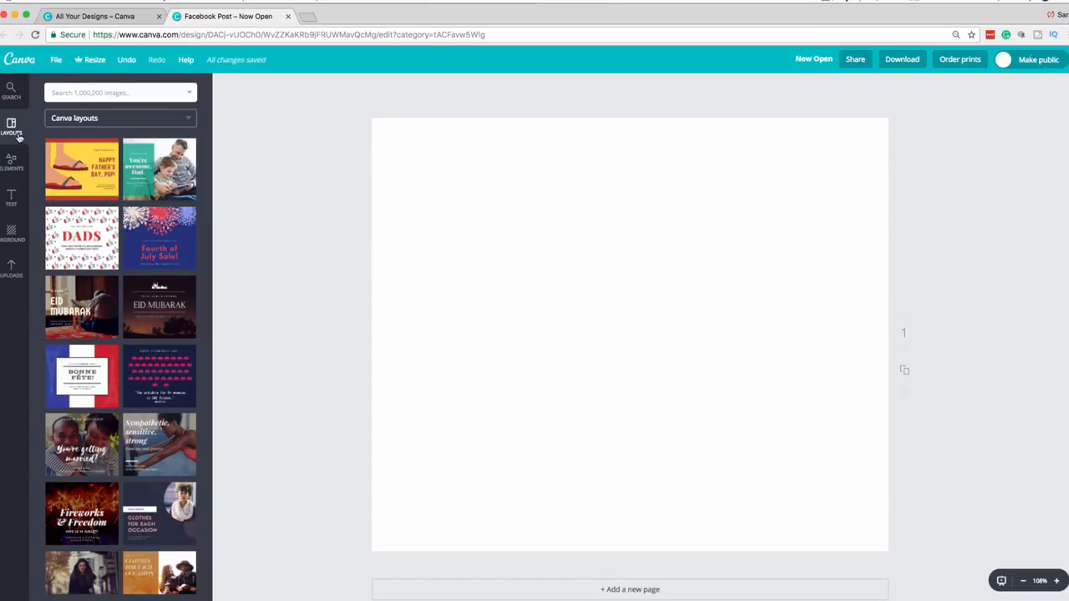
pyautogui.click(11, 161)
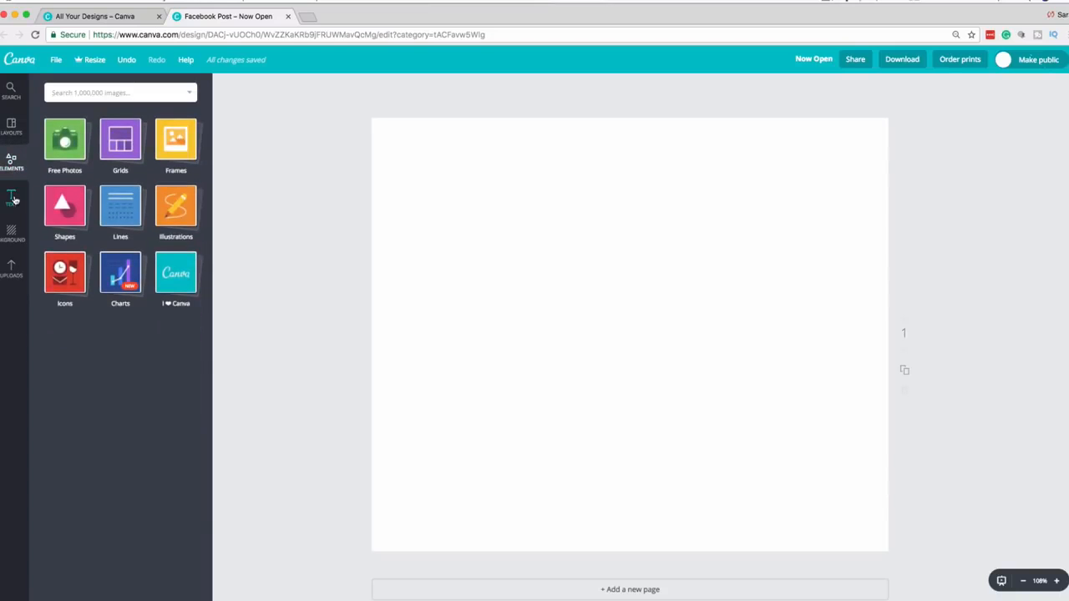
pyautogui.click(13, 200)
pyautogui.click(12, 237)
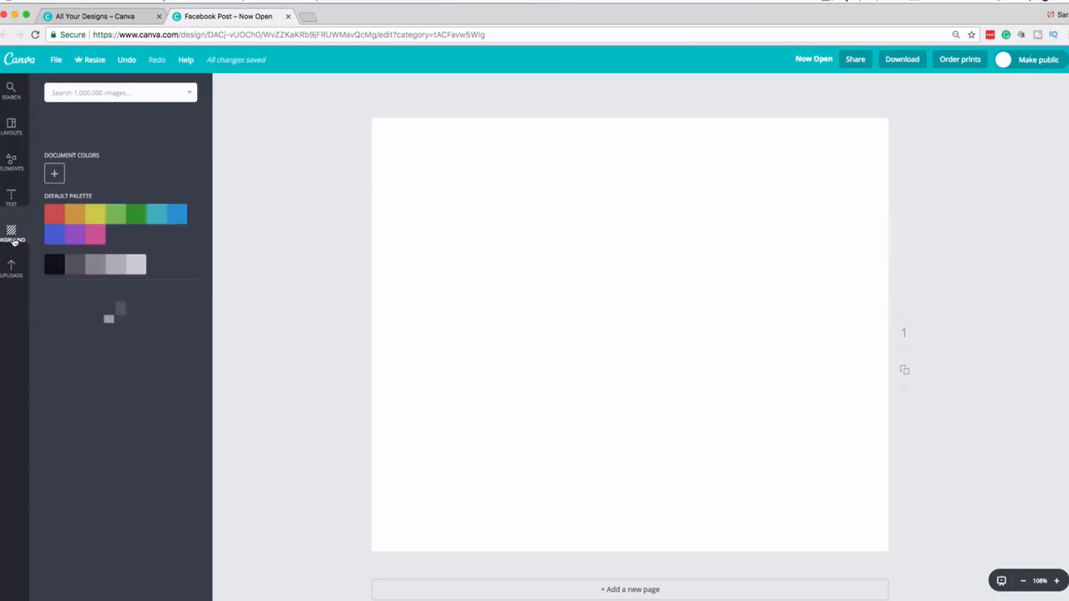
pyautogui.click(11, 267)
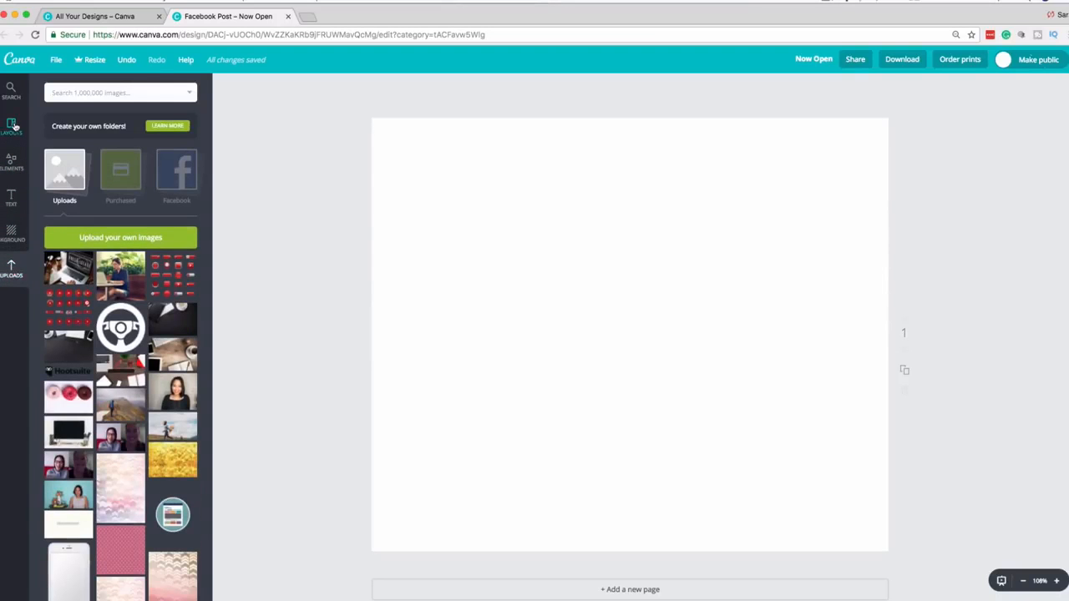
# Step: Apply the orange "Clothes for each occasion" Canva layout with the photo of two women to the blank page
pyautogui.click(14, 125)
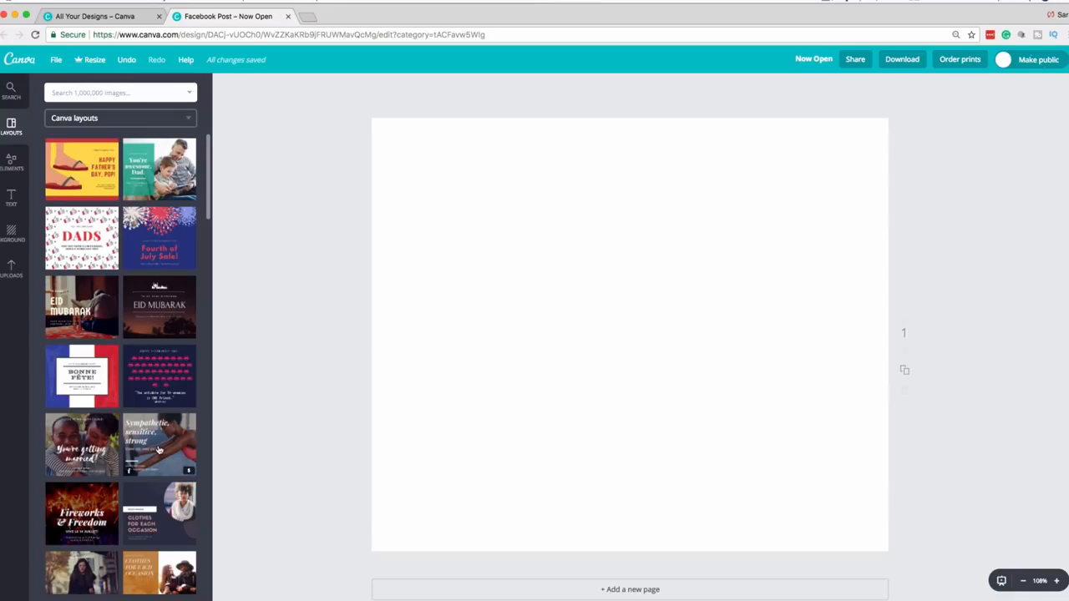
pyautogui.scroll(-3, 159, 450)
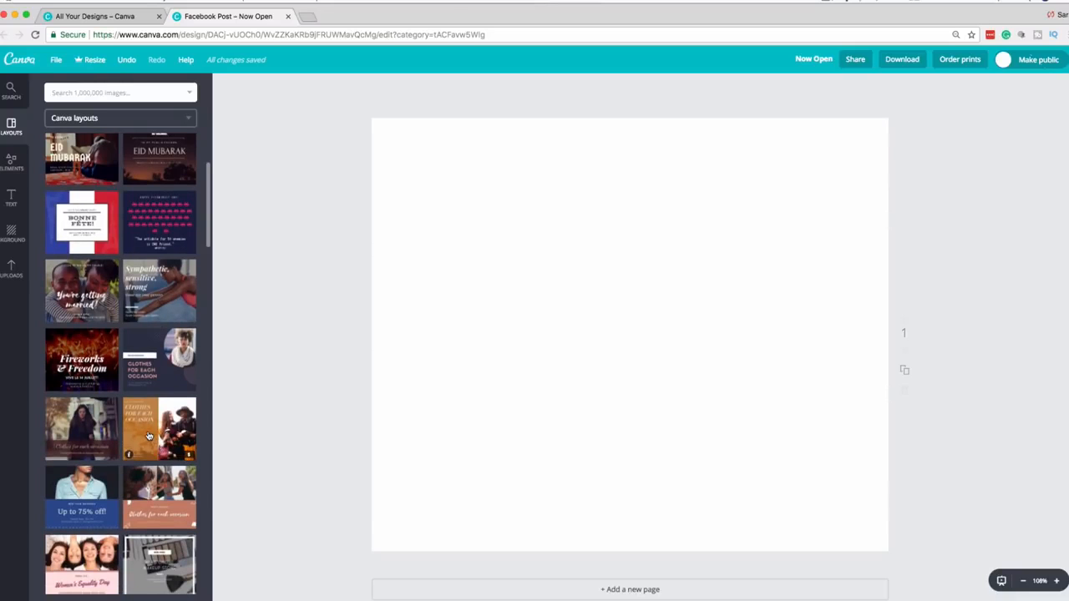
pyautogui.click(149, 435)
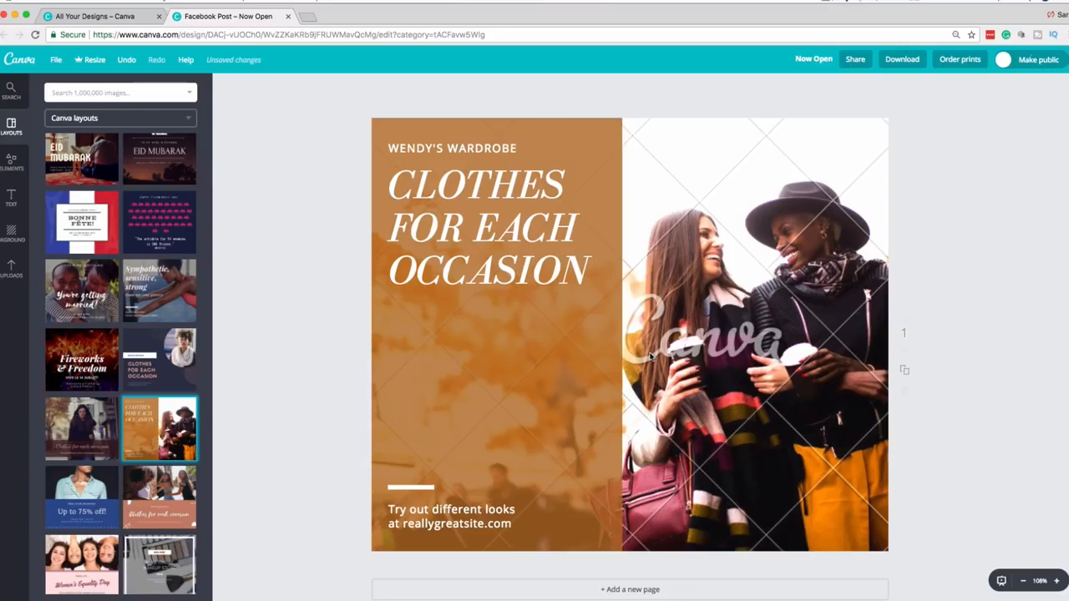
# Step: Try to download the design as a JPG with its premium photo, and dismiss the premium elements purchase
pyautogui.click(728, 340)
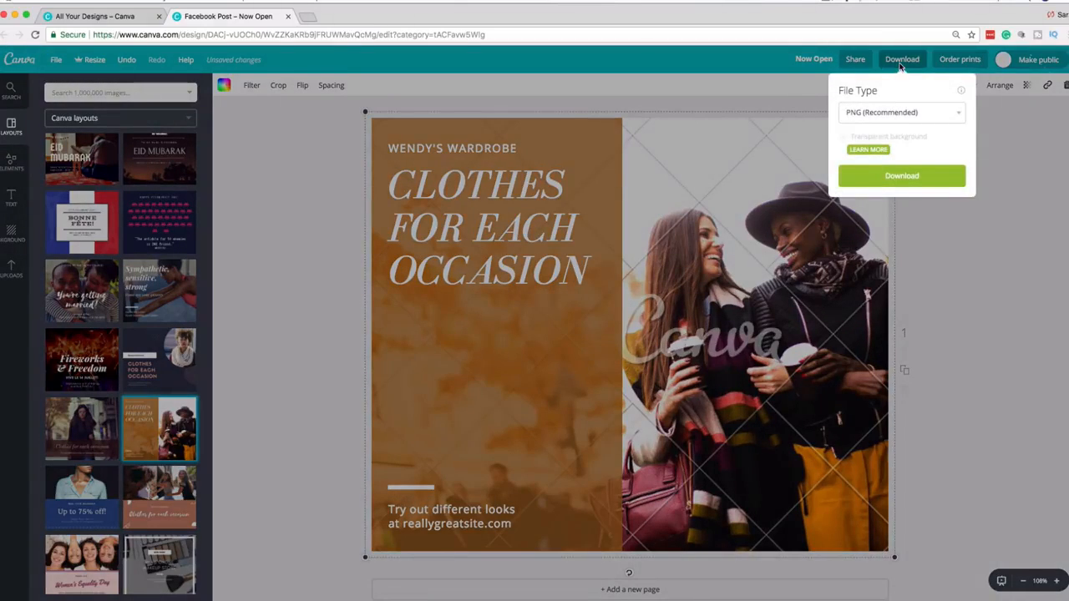
pyautogui.click(898, 110)
pyautogui.click(894, 103)
pyautogui.click(917, 145)
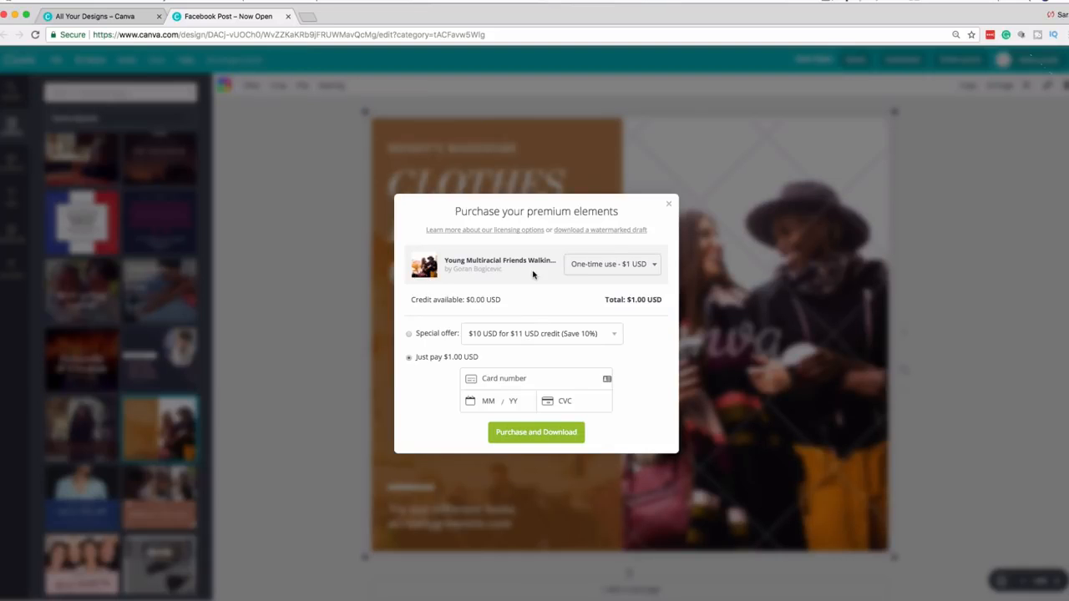
pyautogui.click(666, 210)
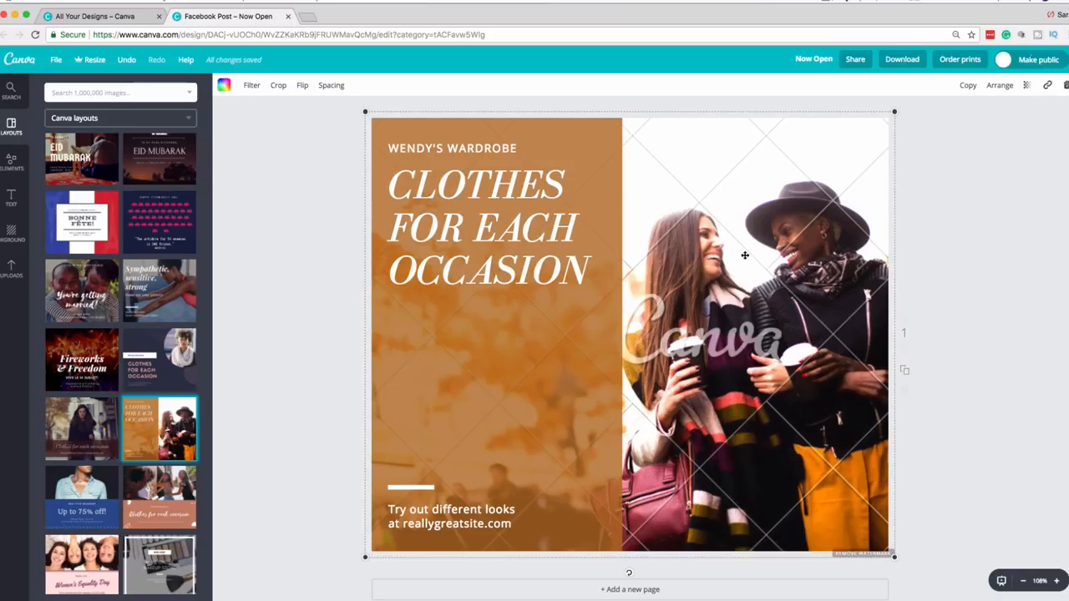
# Step: Delete the watermarked premium image from the layout, keeping its picture frame
pyautogui.click(986, 227)
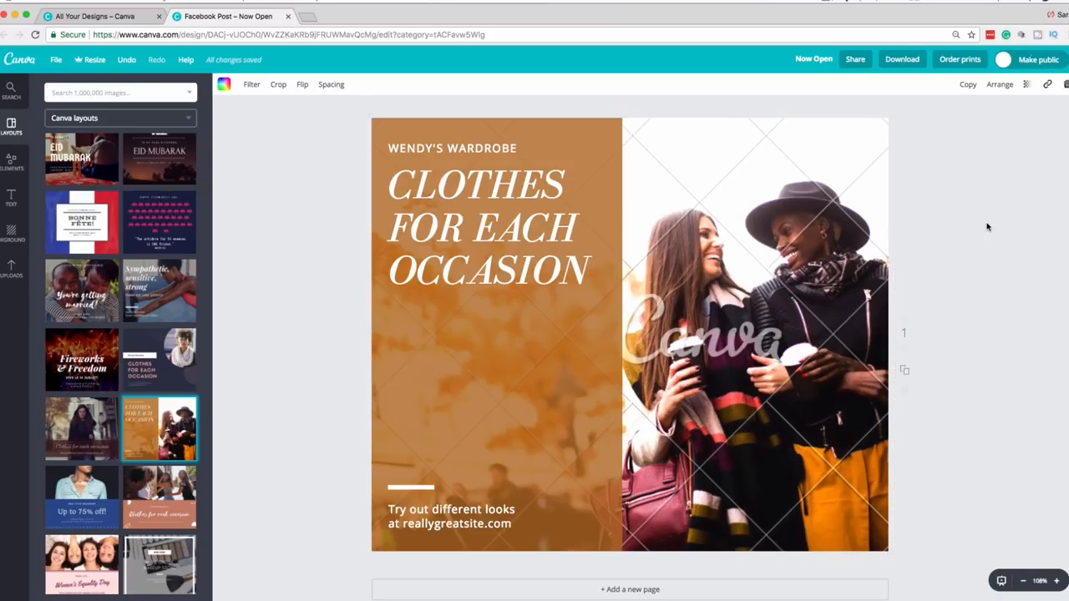
pyautogui.click(748, 251)
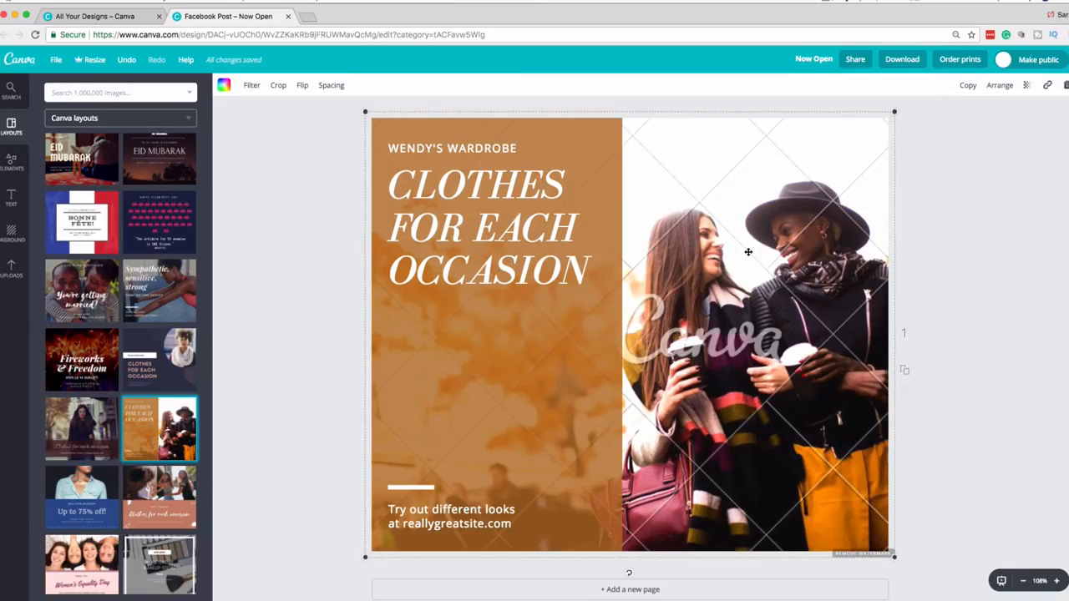
pyautogui.click(1065, 88)
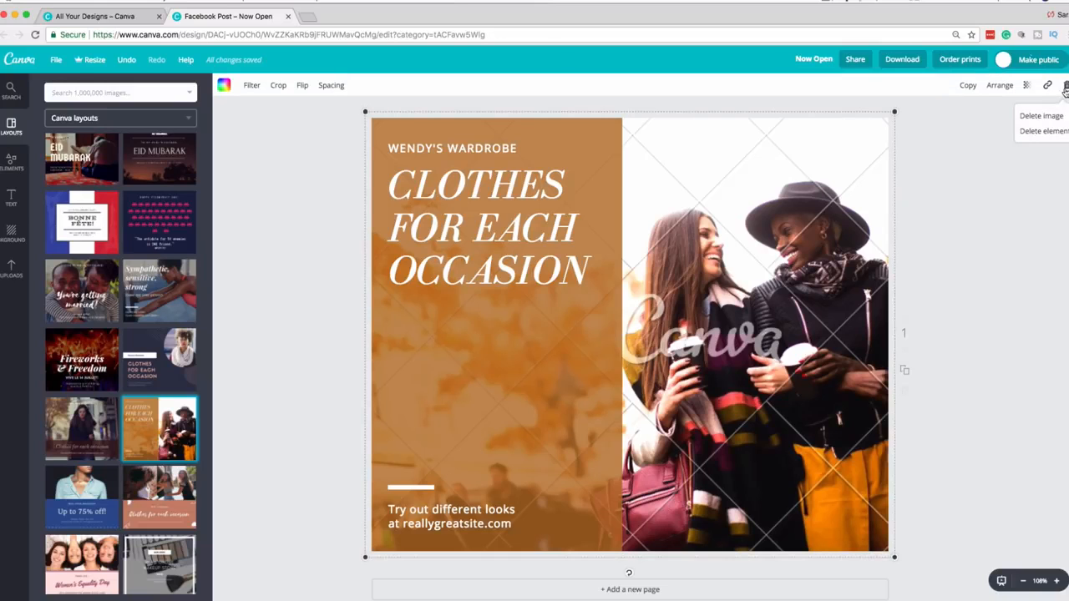
pyautogui.click(1054, 115)
pyautogui.click(1025, 257)
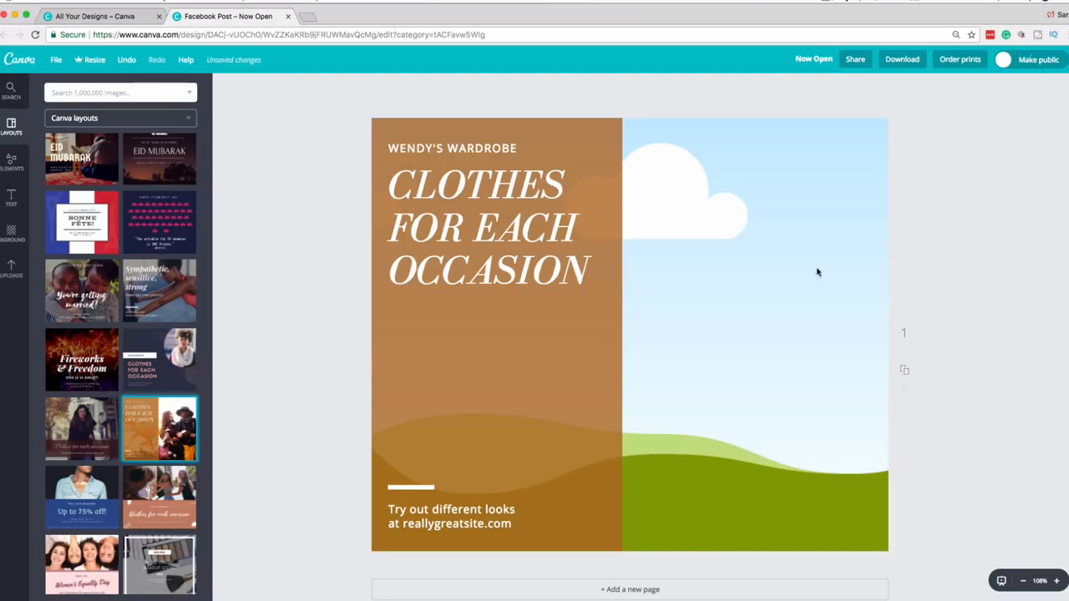
# Step: Download the design as a JPG file and close the download confirmation
pyautogui.click(903, 59)
pyautogui.click(901, 112)
pyautogui.click(914, 165)
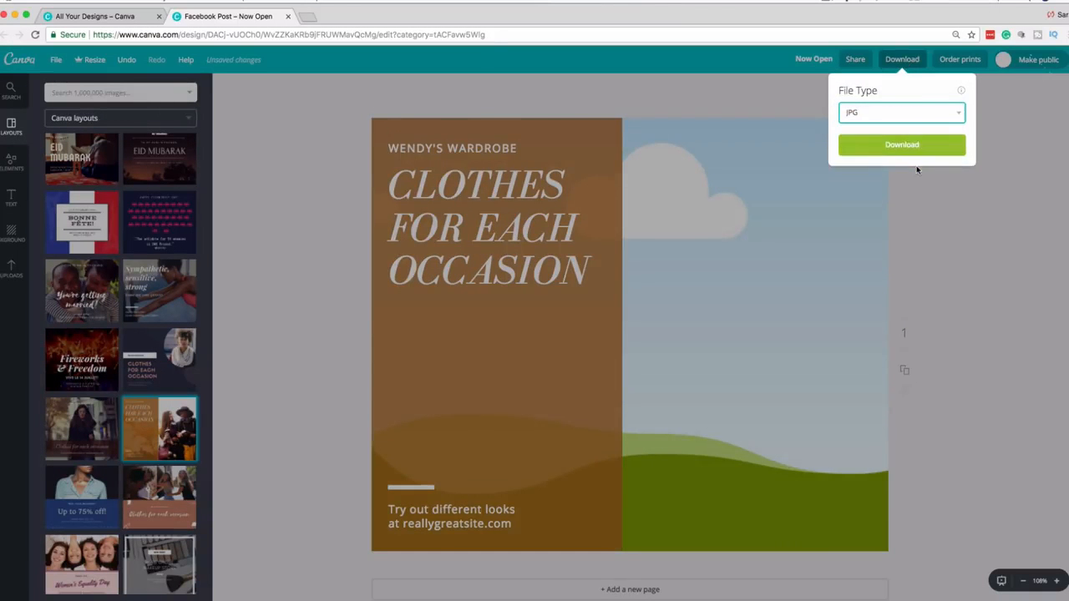
pyautogui.click(910, 142)
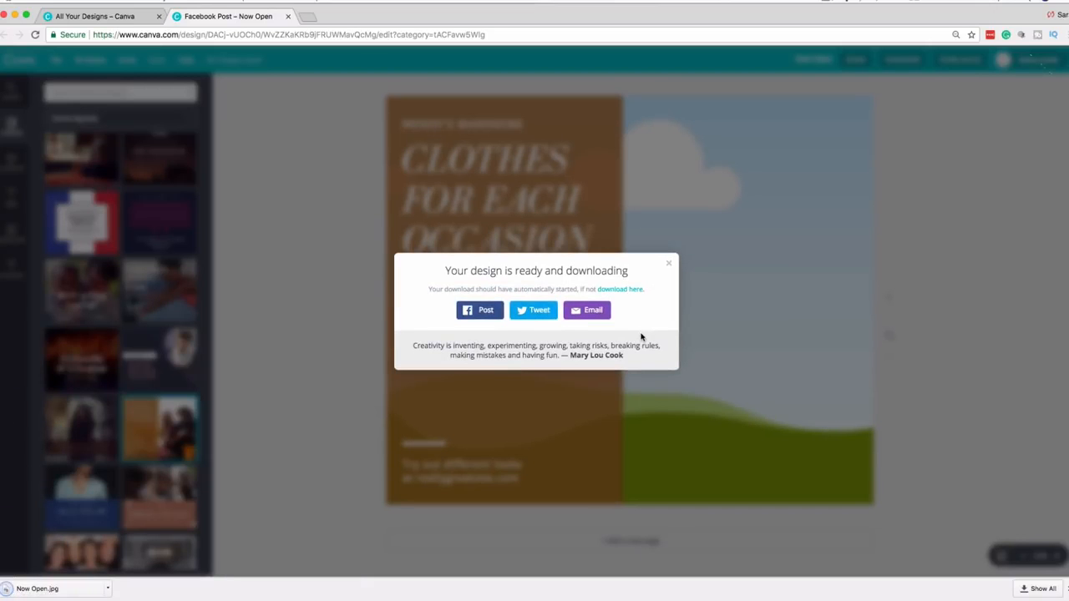
pyautogui.click(668, 265)
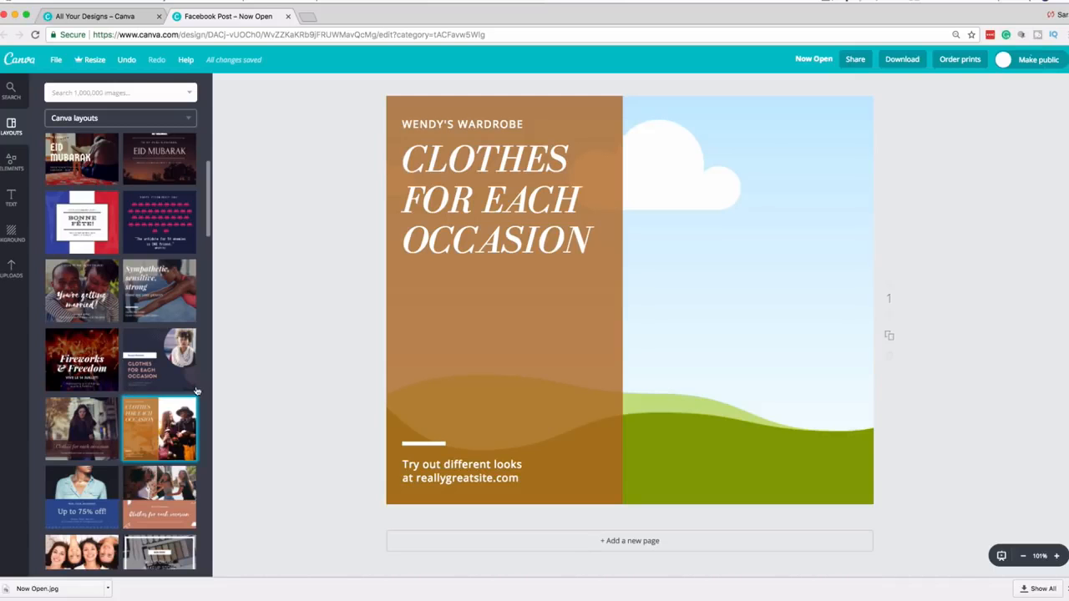
# Step: Replace the page content with the free multicoloured geometric "Bonne Fête!" Canva layout
pyautogui.scroll(-3, 190, 460)
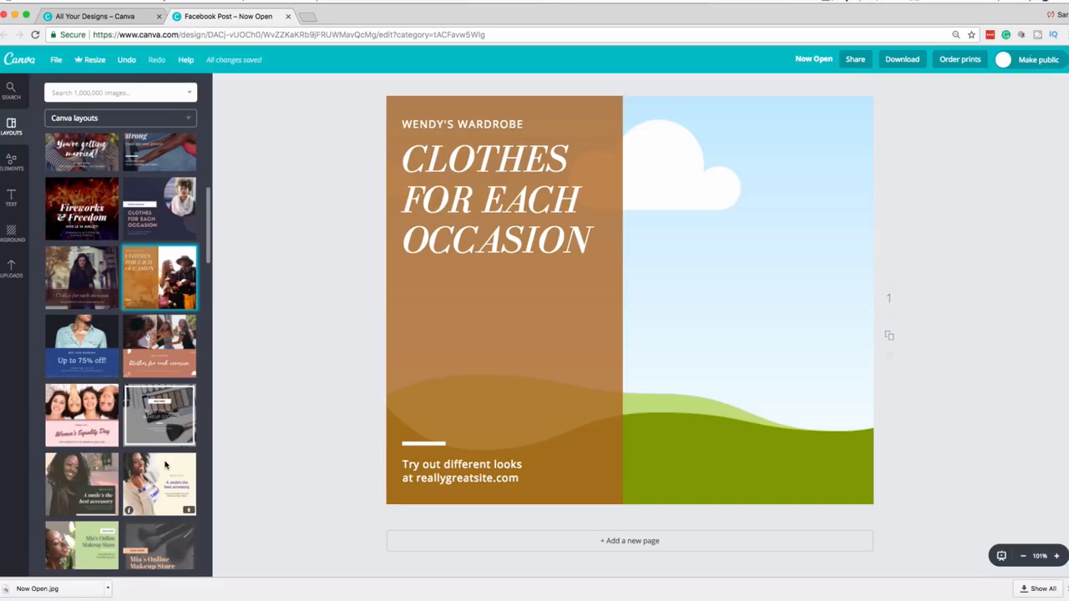
pyautogui.scroll(-8, 163, 459)
pyautogui.scroll(-10, 157, 438)
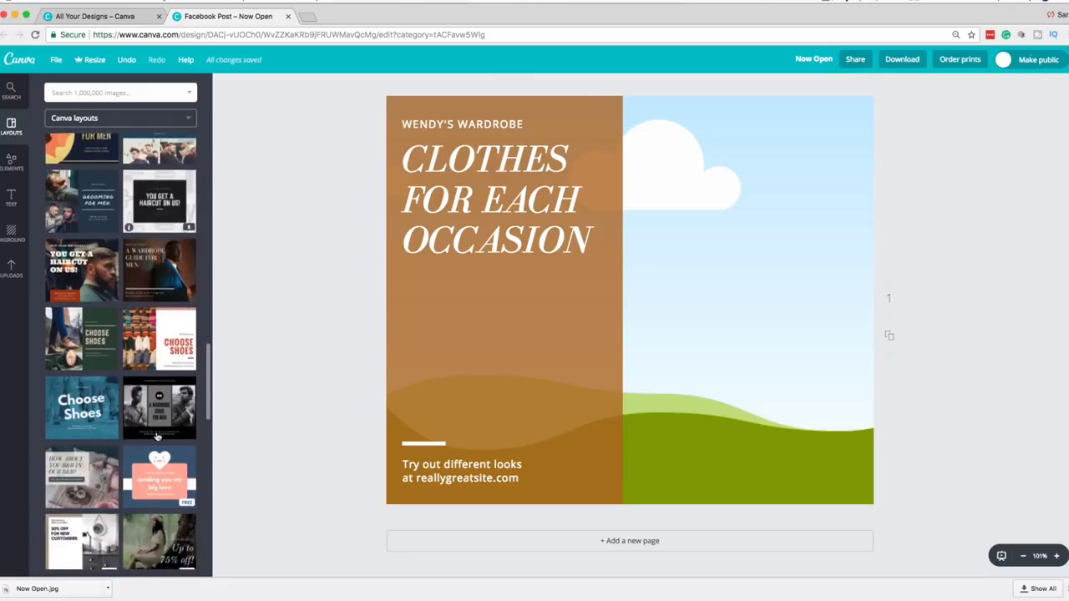
pyautogui.scroll(-2, 157, 436)
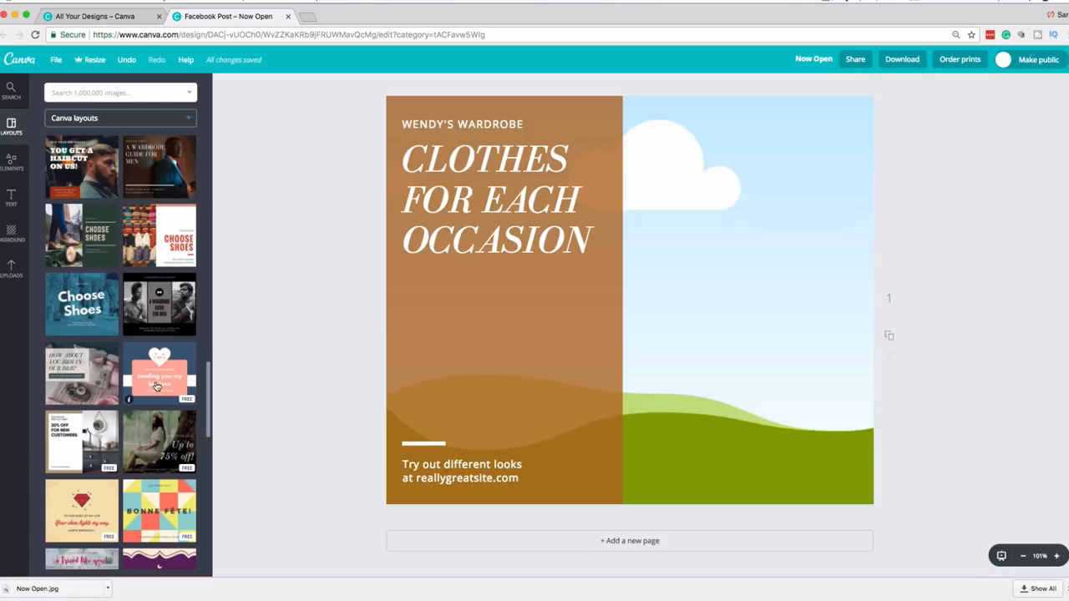
pyautogui.scroll(-5, 156, 386)
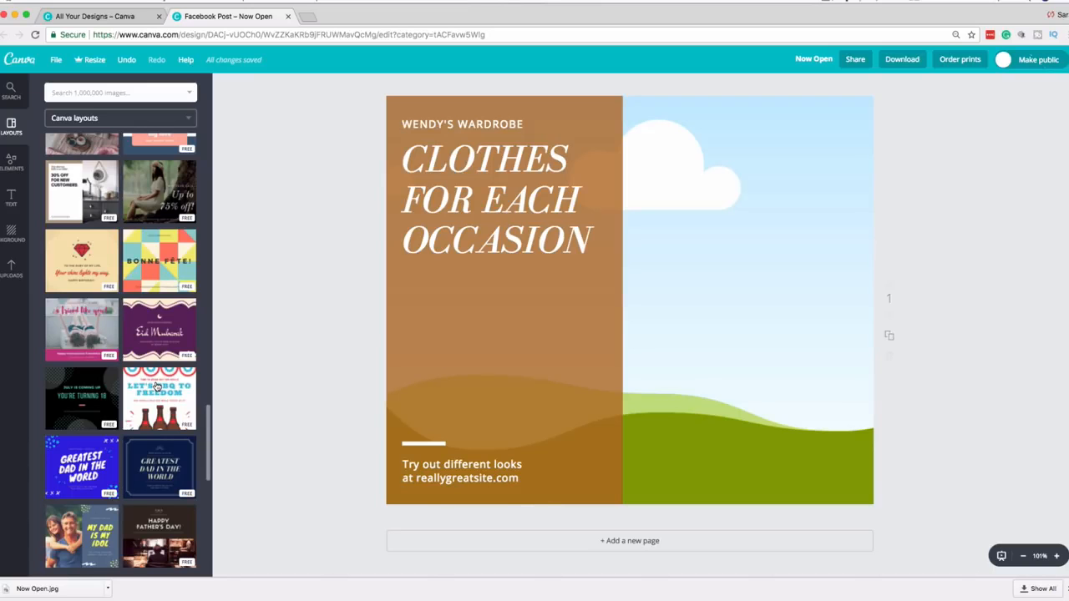
pyautogui.click(156, 386)
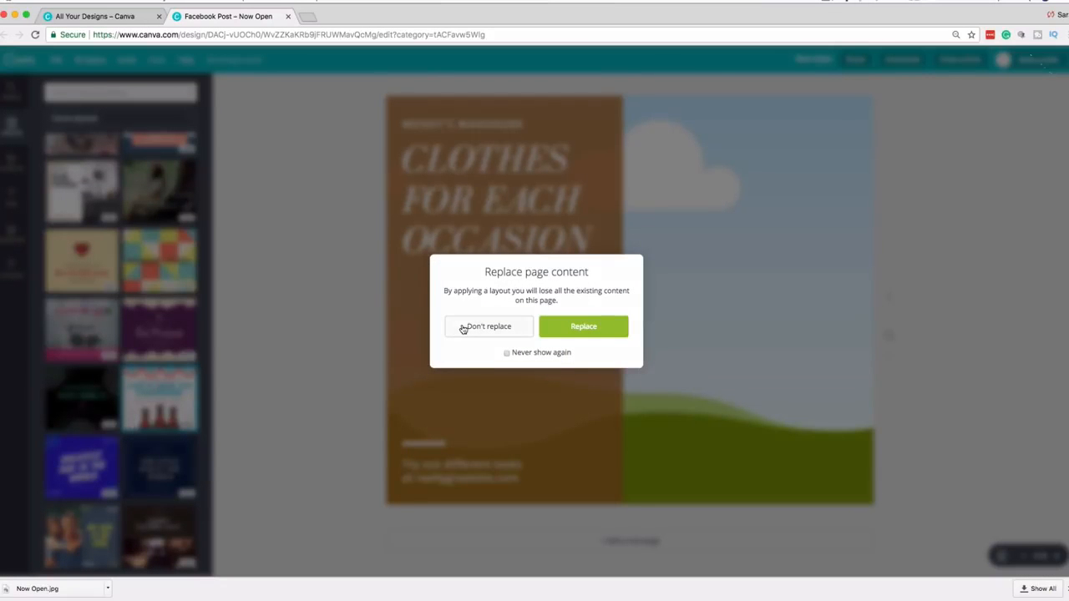
pyautogui.click(489, 326)
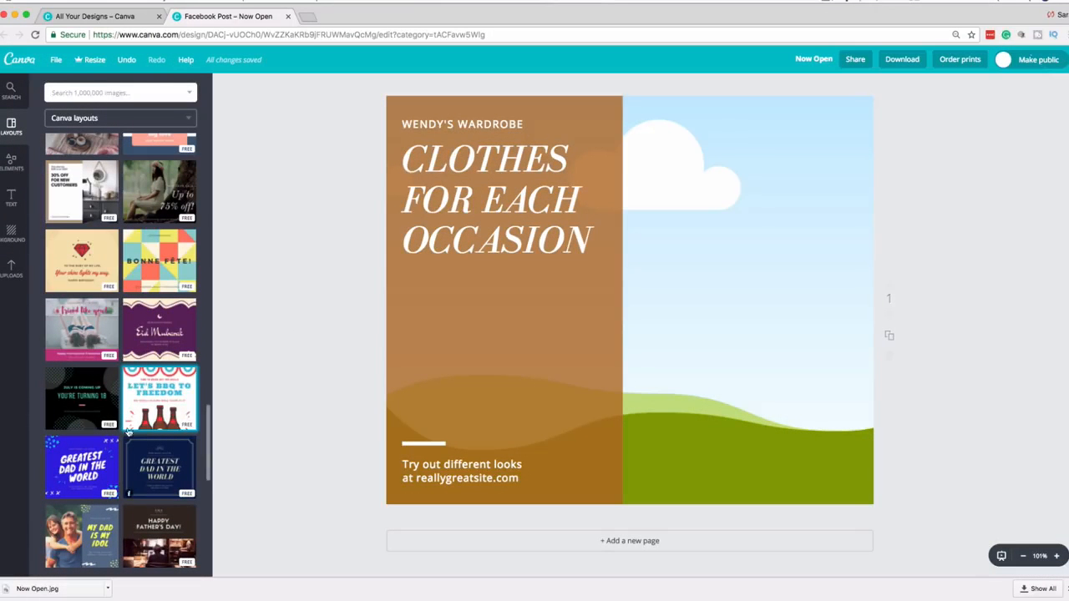
pyautogui.click(157, 272)
pyautogui.click(580, 327)
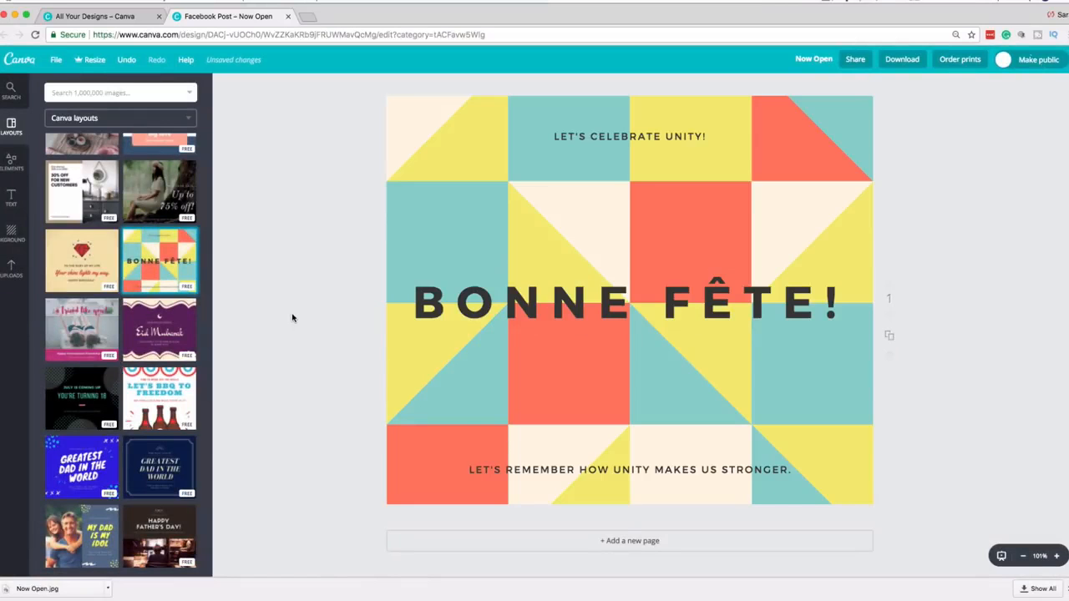
# Step: Close the browser's downloads bar and add a second page with the free "Let's BBQ to Freedom" layout
pyautogui.click(1066, 589)
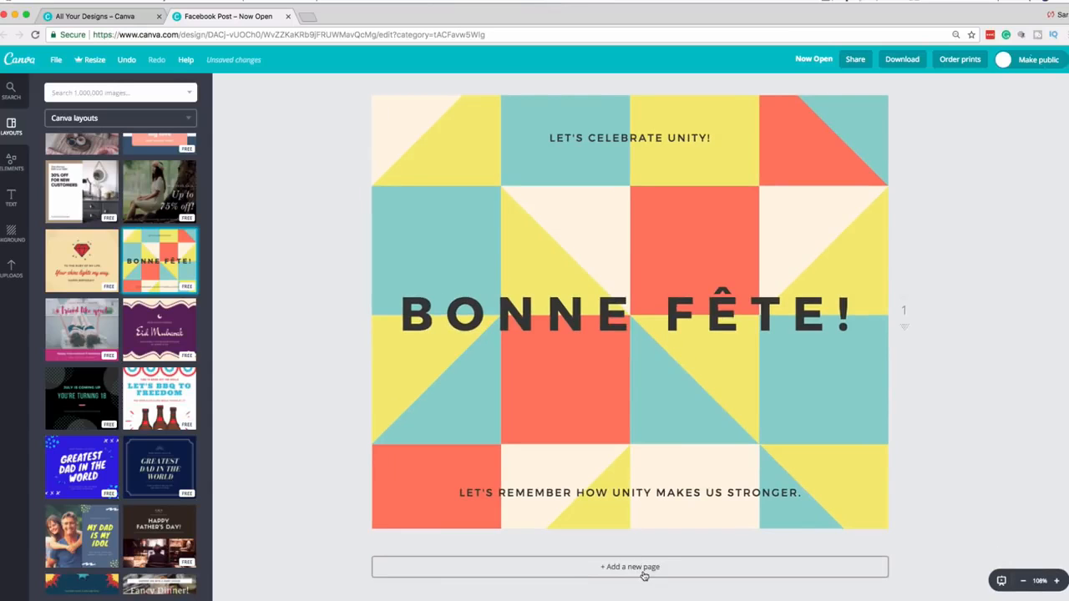
pyautogui.click(644, 575)
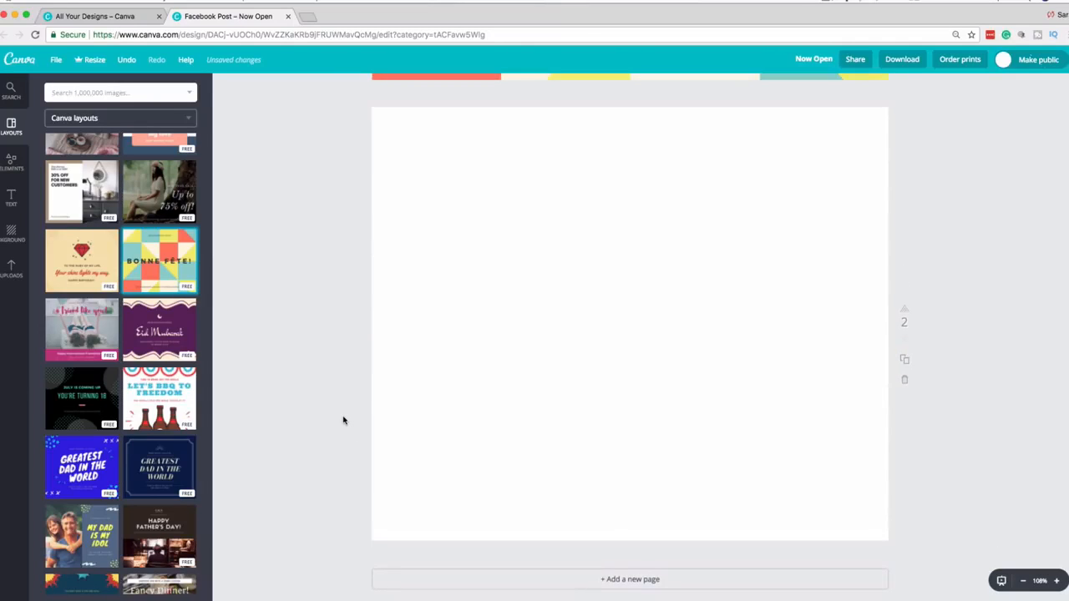
pyautogui.click(161, 400)
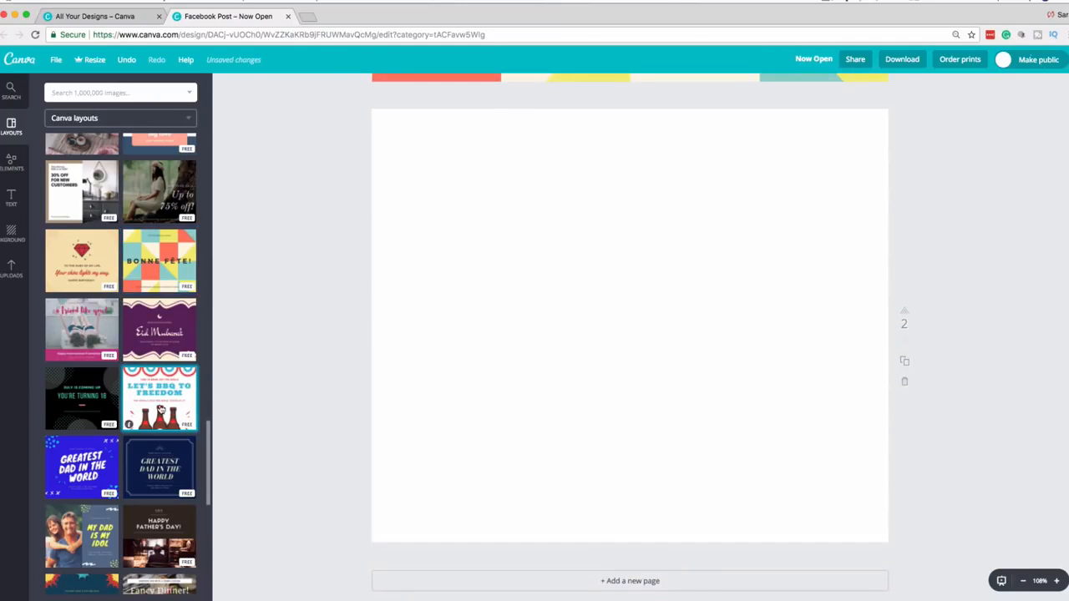
# Step: Look over both pages of the design, comparing the "Bonne Fête!" page with the BBQ page
pyautogui.scroll(6, 276, 300)
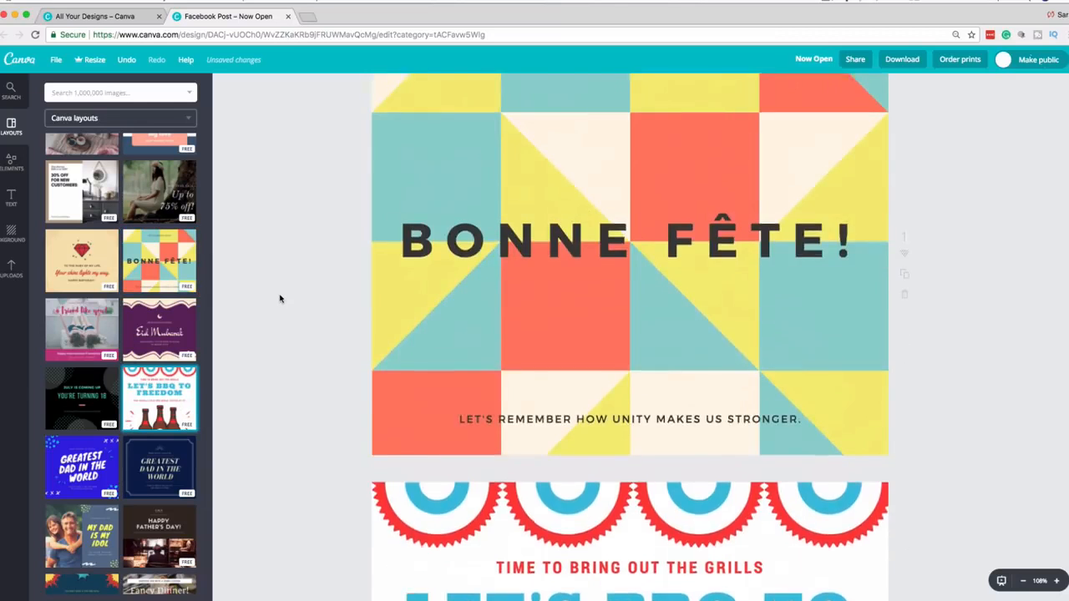
pyautogui.scroll(-3, 279, 298)
pyautogui.scroll(-5, 280, 298)
pyautogui.scroll(5, 279, 298)
pyautogui.scroll(5, 280, 298)
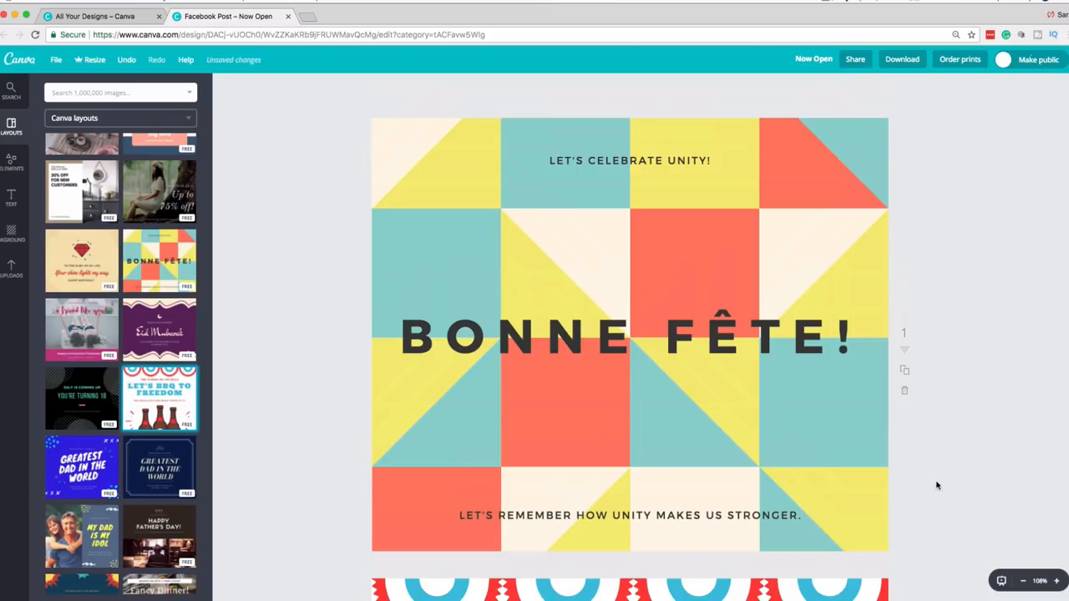
pyautogui.scroll(-5, 937, 485)
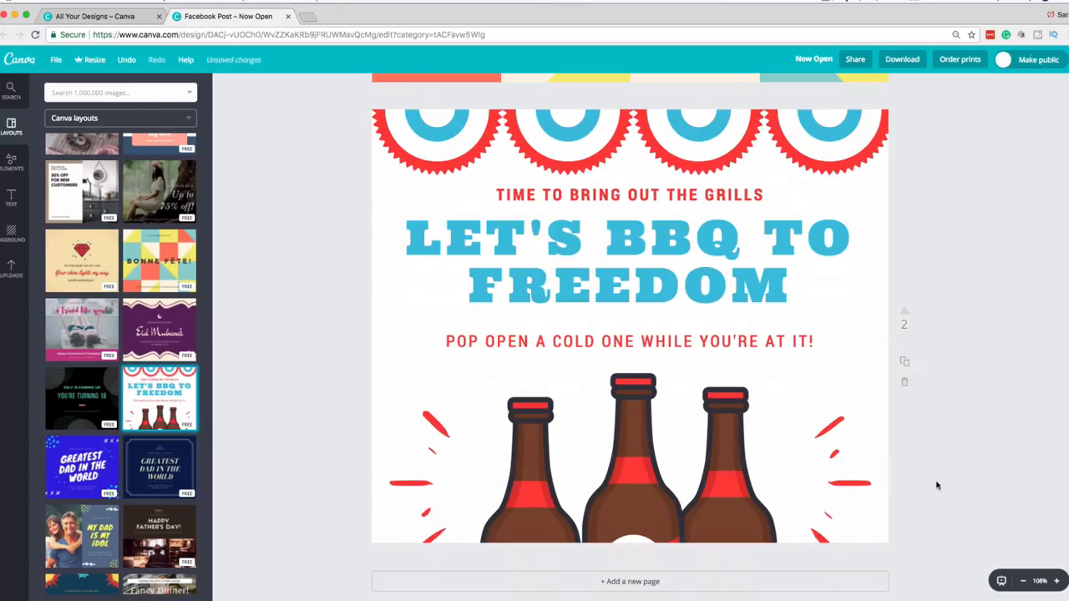
pyautogui.scroll(-1, 937, 485)
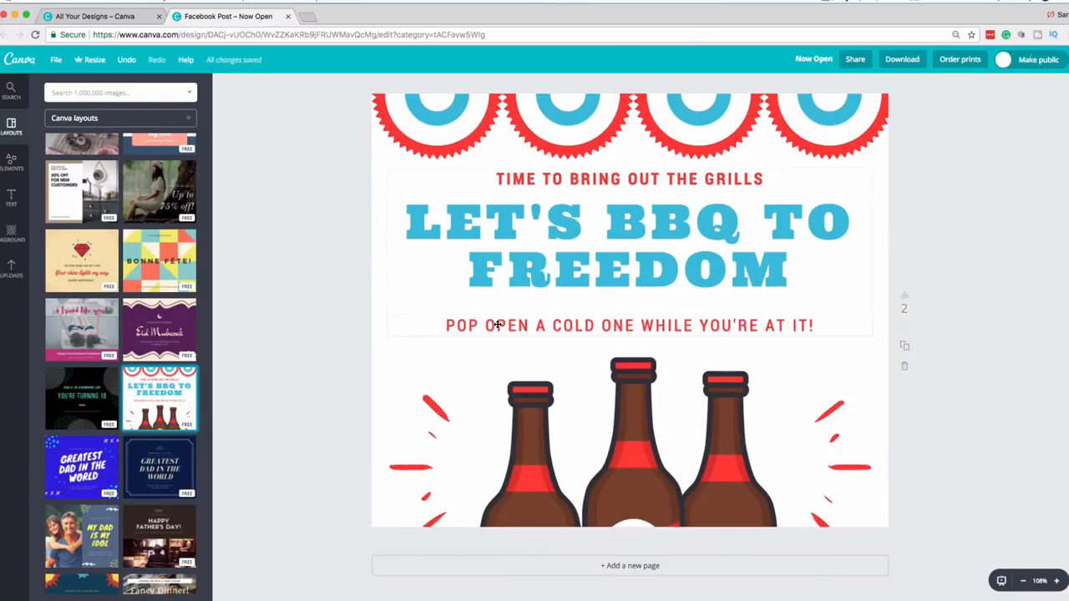
pyautogui.scroll(4, 323, 282)
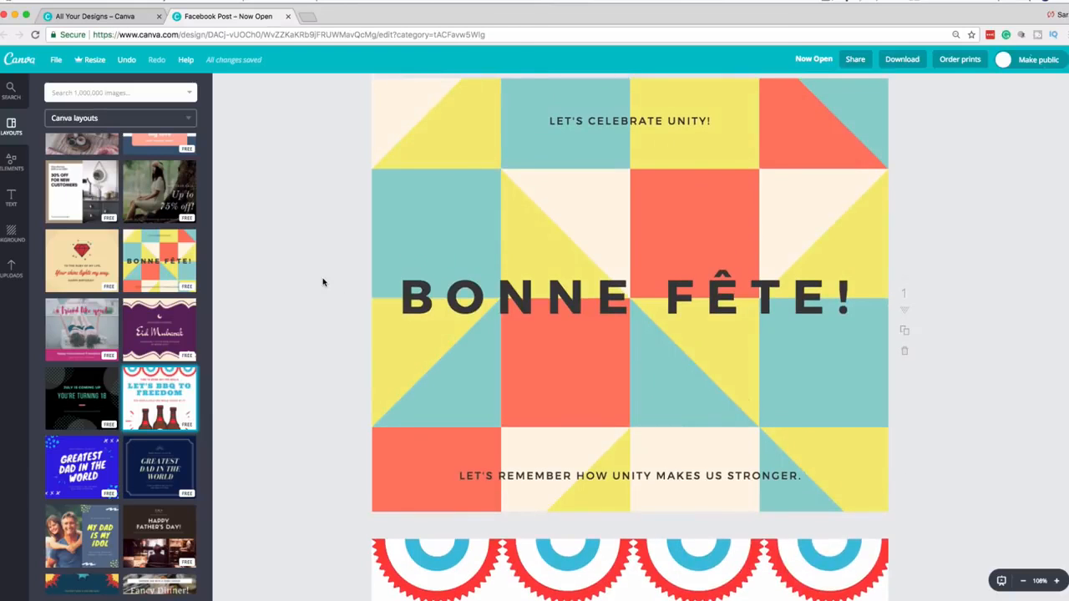
pyautogui.scroll(-4, 323, 282)
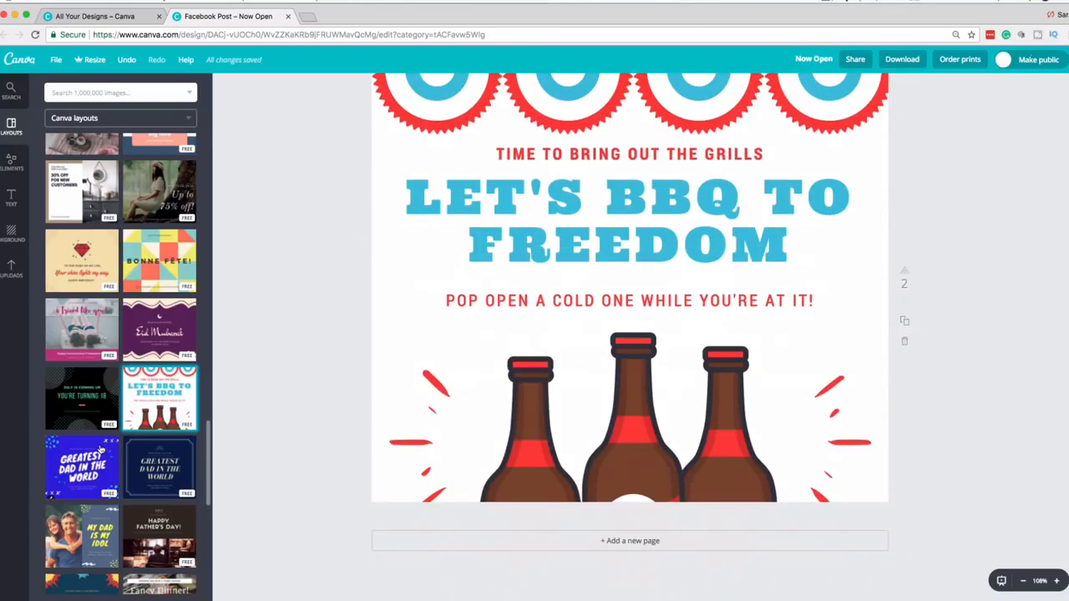
# Step: Add a third page and apply the "My Dad Is My Idol" layout with the father and daughter photo
pyautogui.scroll(-4, 100, 450)
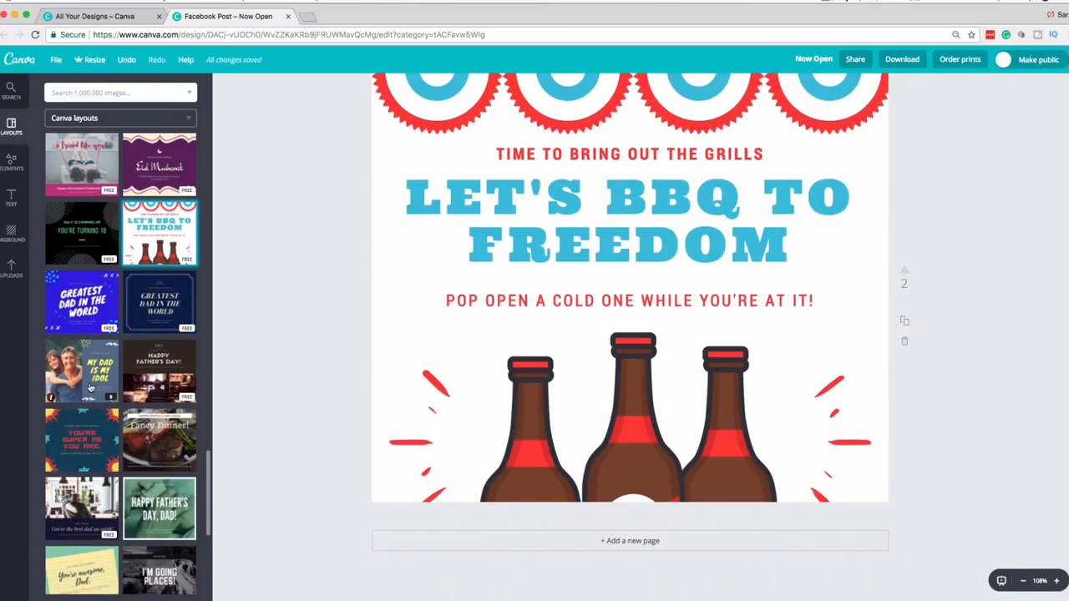
pyautogui.click(656, 541)
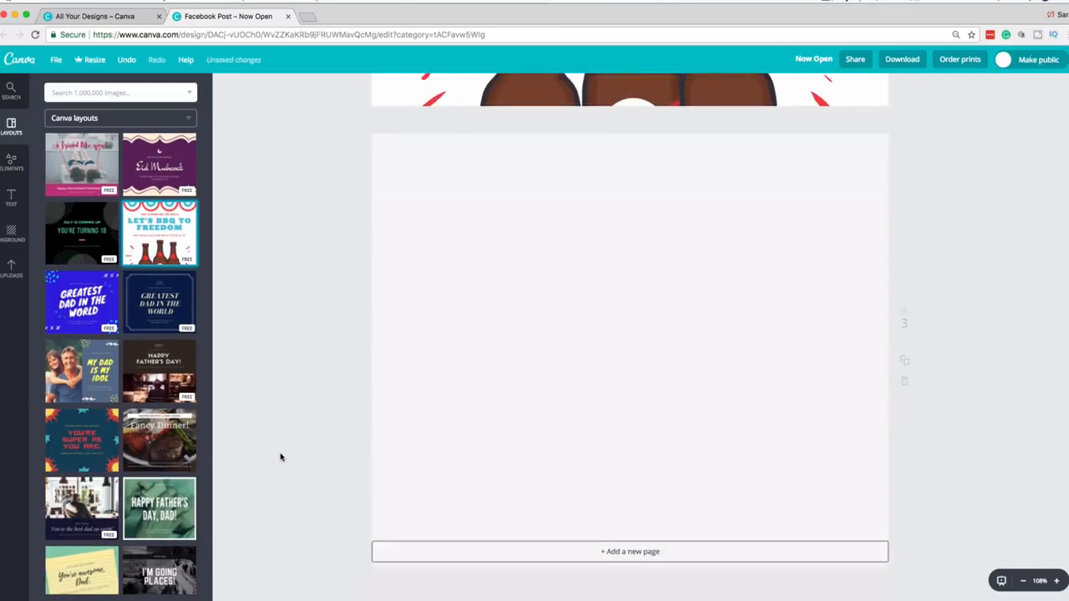
pyautogui.click(83, 380)
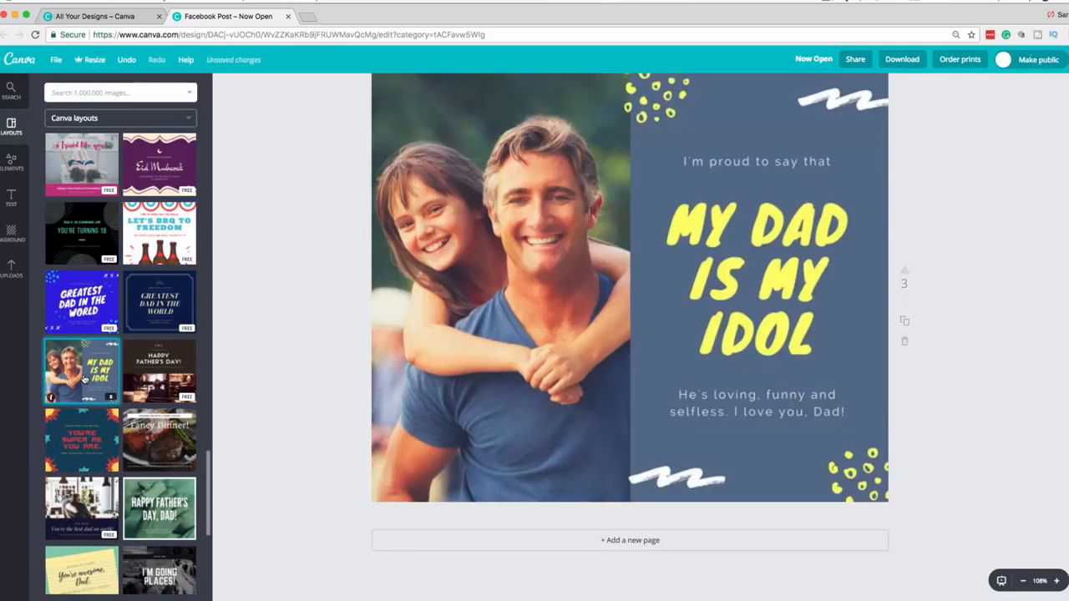
pyautogui.scroll(1, 302, 303)
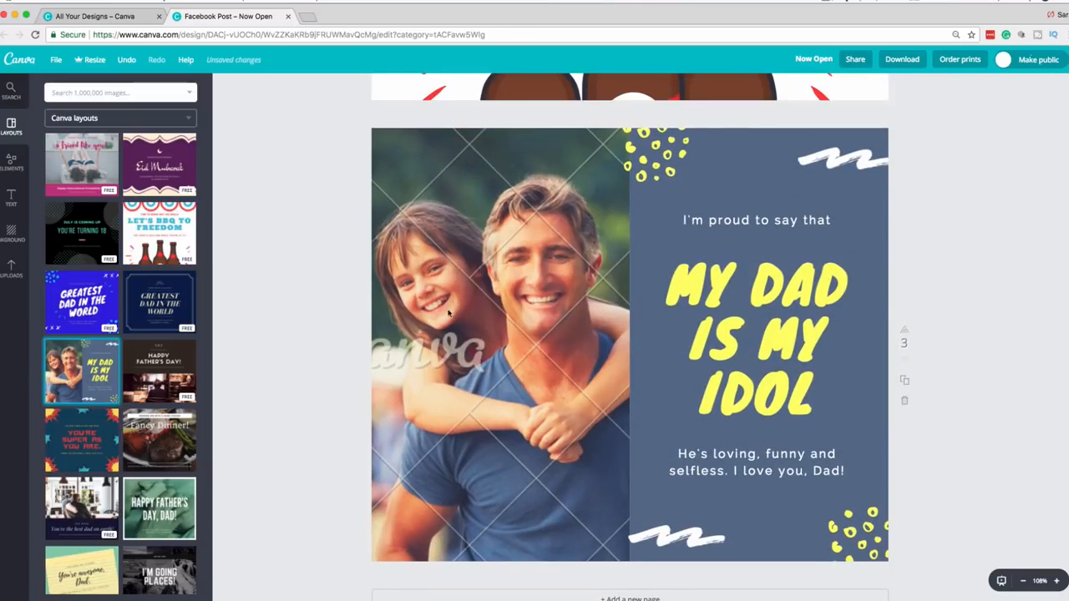
pyautogui.scroll(-1, 287, 363)
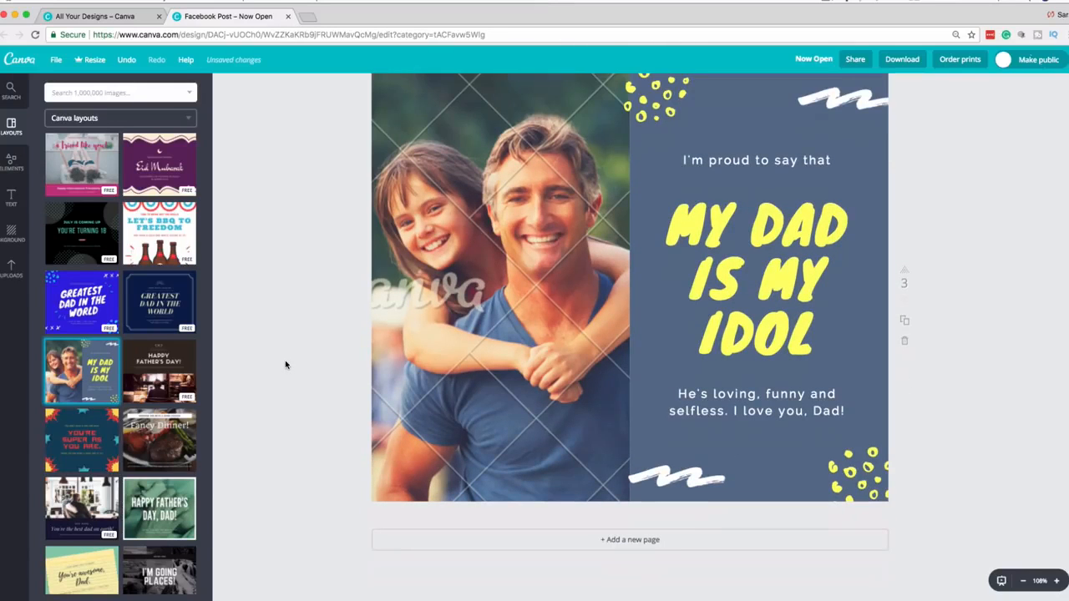
# Step: Add a blank fourth page and browse further down the Canva layouts
pyautogui.click(624, 542)
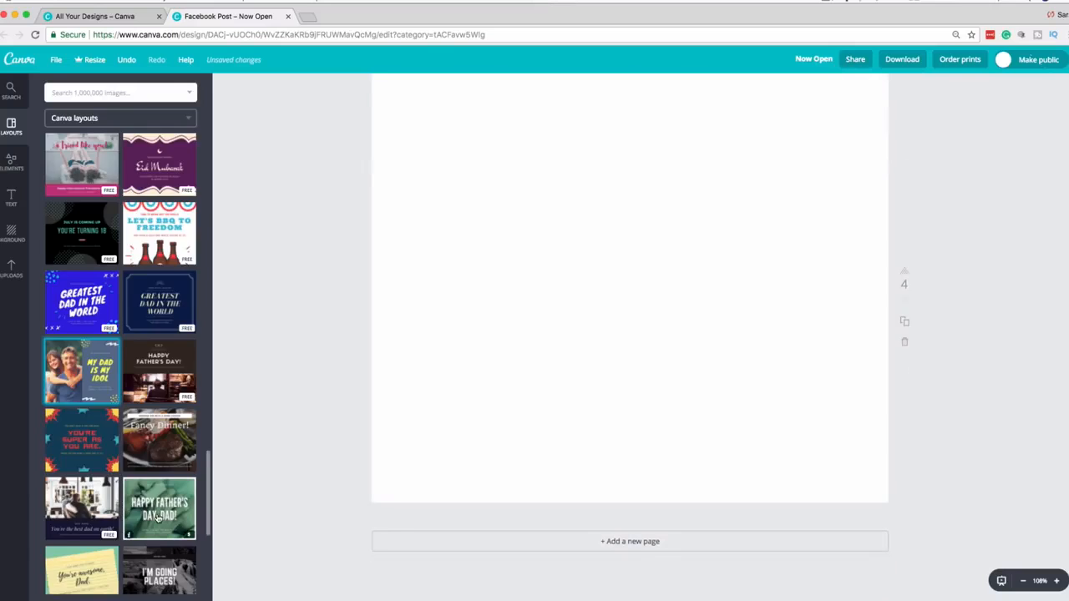
pyautogui.scroll(-5, 157, 519)
pyautogui.scroll(-5, 157, 517)
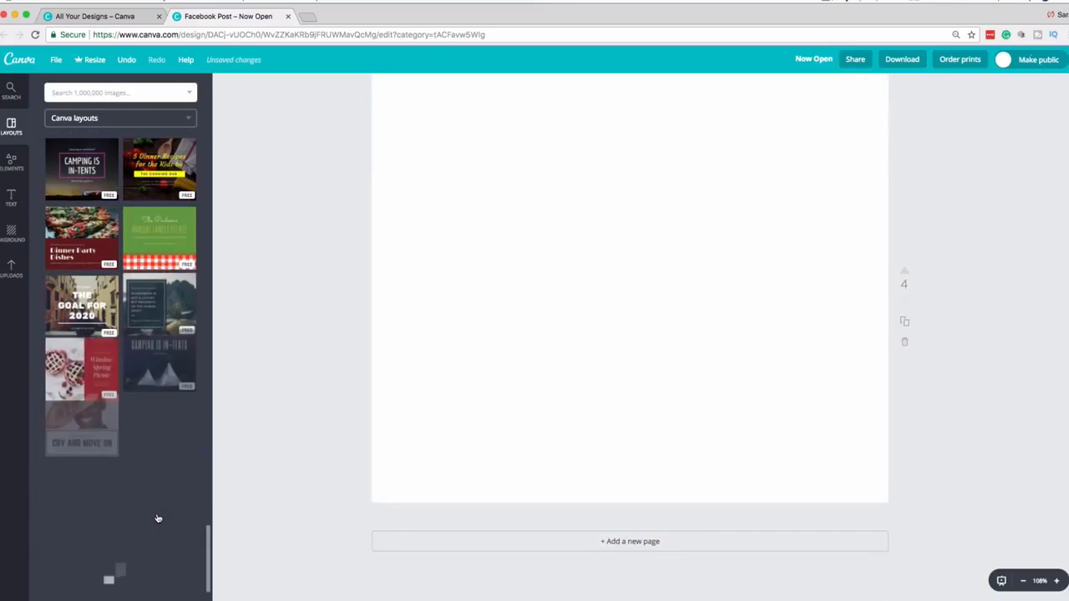
pyautogui.scroll(1, 313, 344)
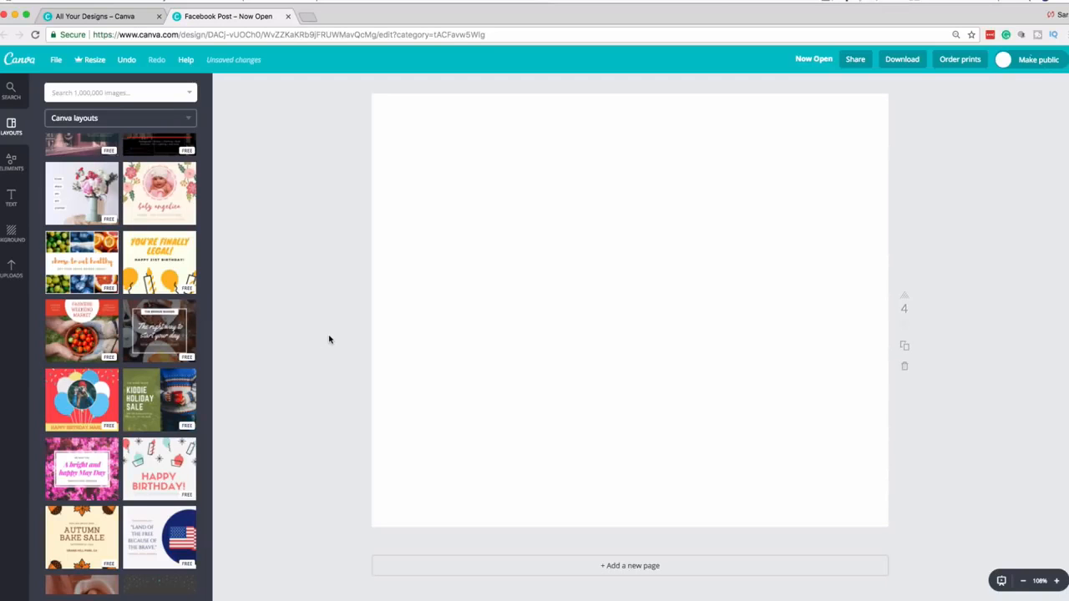
# Step: Replace the "Let's celebrate unity!" line on the first page with "WRITE SOME TEXT"
pyautogui.scroll(15, 328, 339)
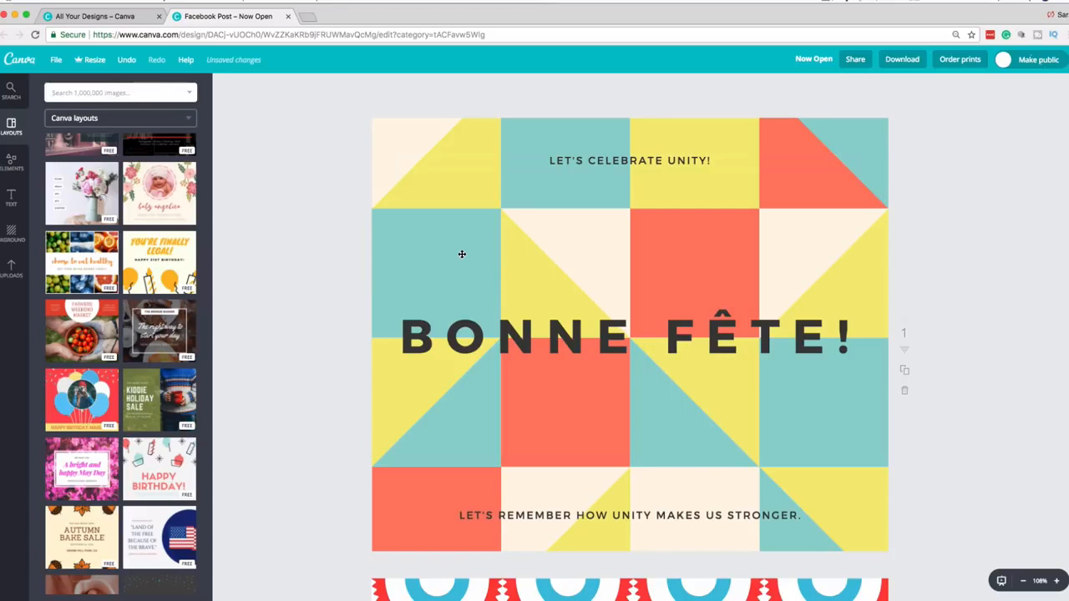
pyautogui.click(614, 161)
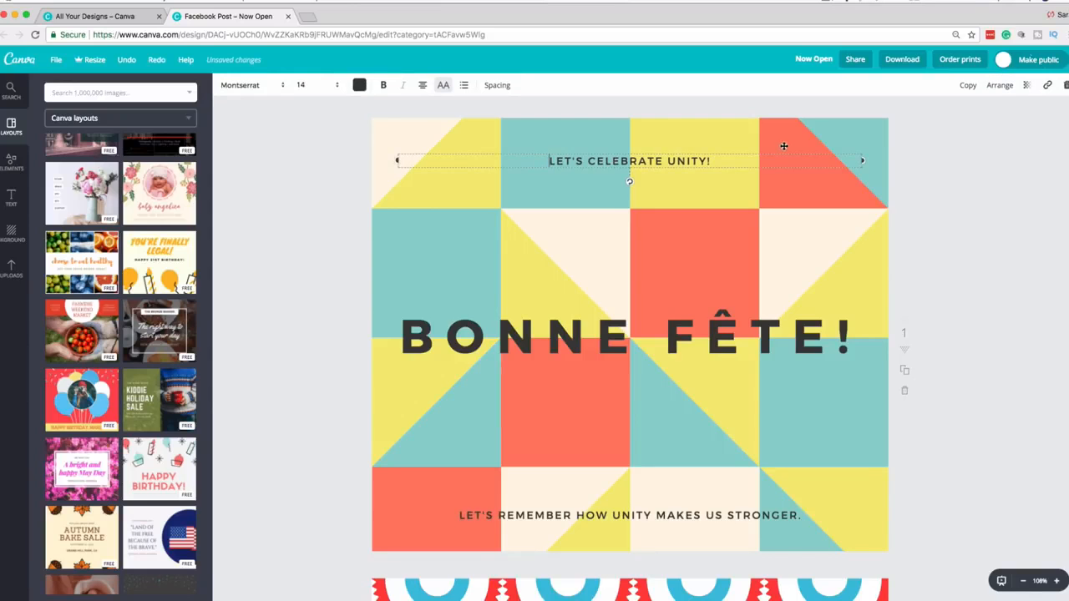
pyautogui.press('super+a')
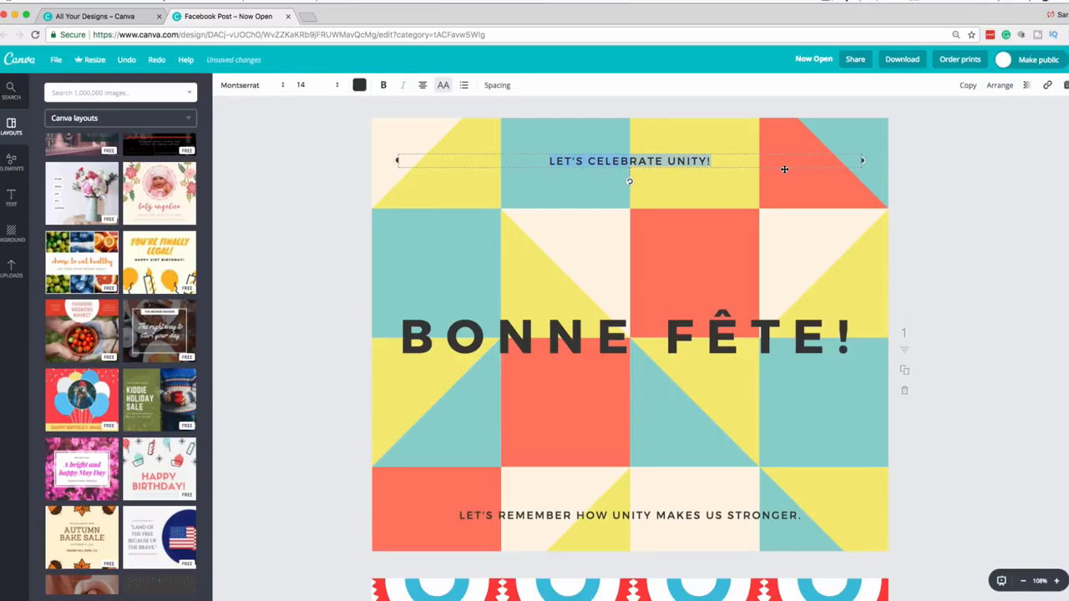
pyautogui.write('WRITE SOME TEXT')
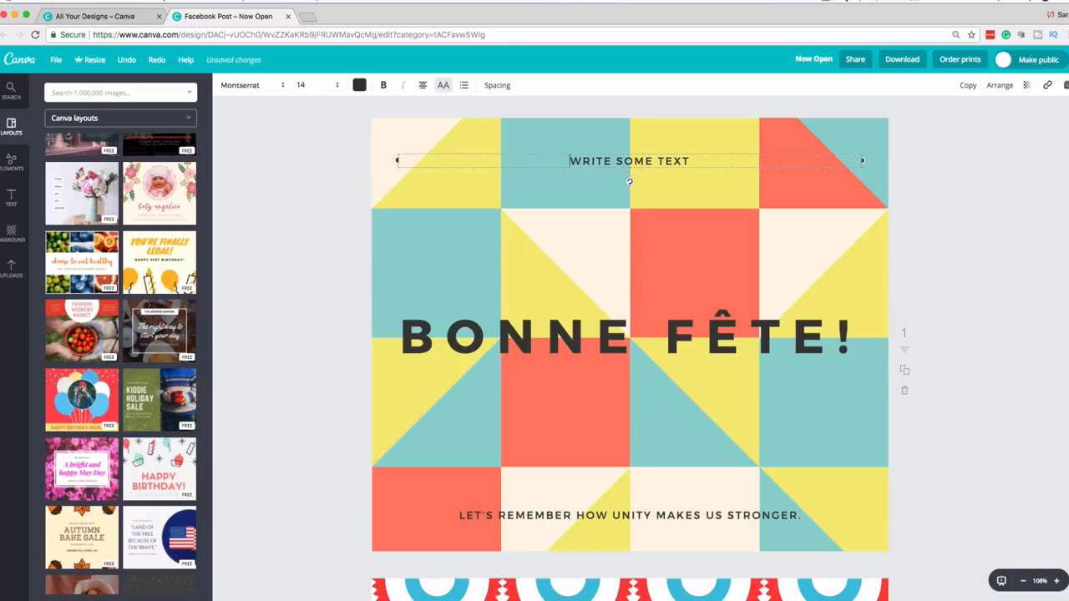
# Step: Change the font of the "WRITE SOME TEXT" line to Cantora One
pyautogui.press('super+a')
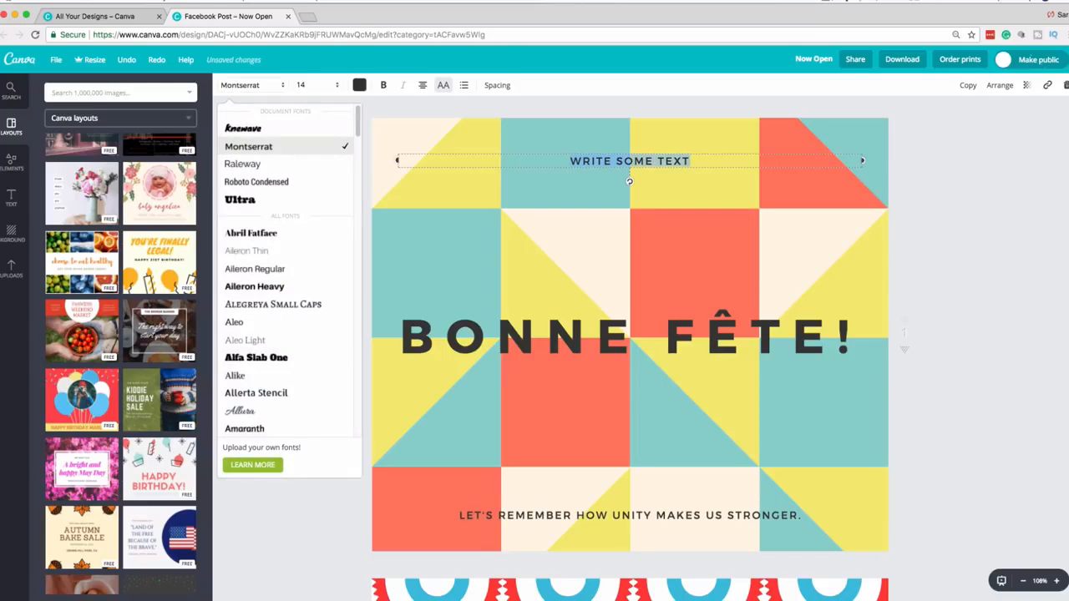
pyautogui.press('Down')
pyautogui.press('Return')
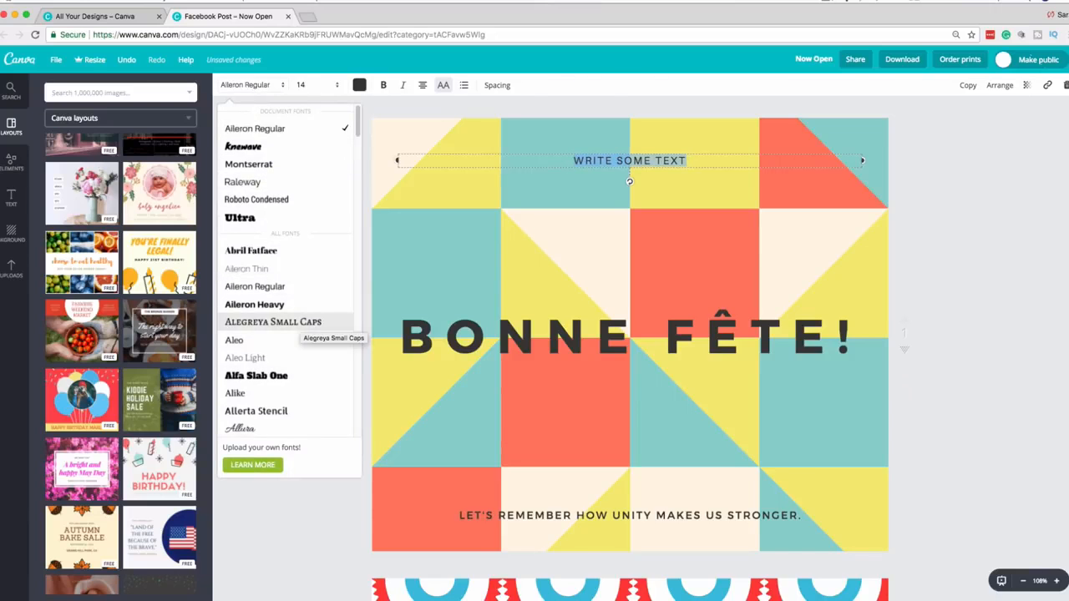
pyautogui.scroll(-3, 300, 334)
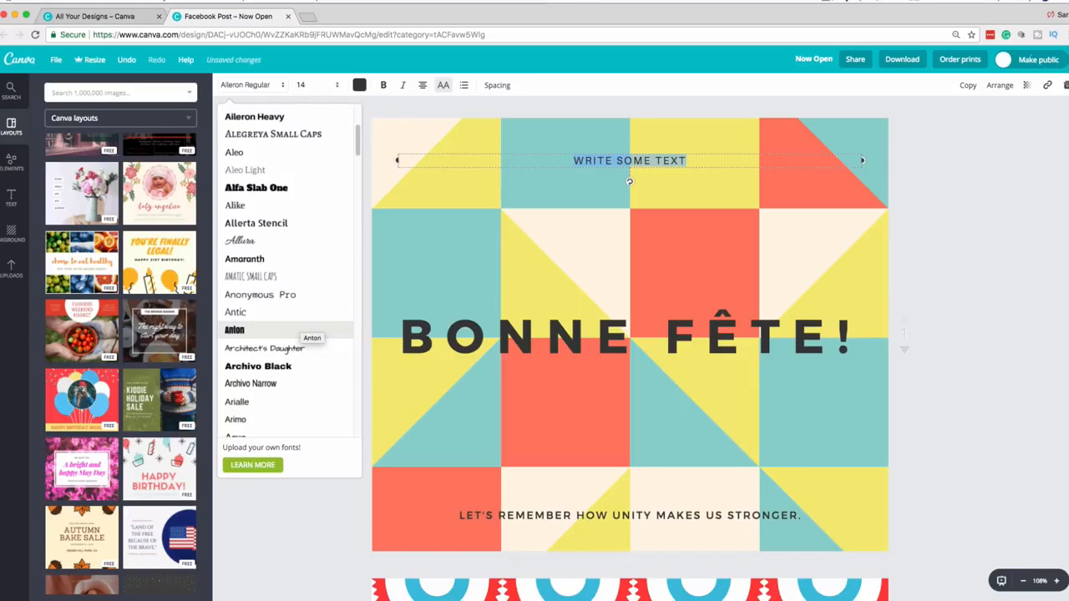
pyautogui.scroll(-3, 300, 334)
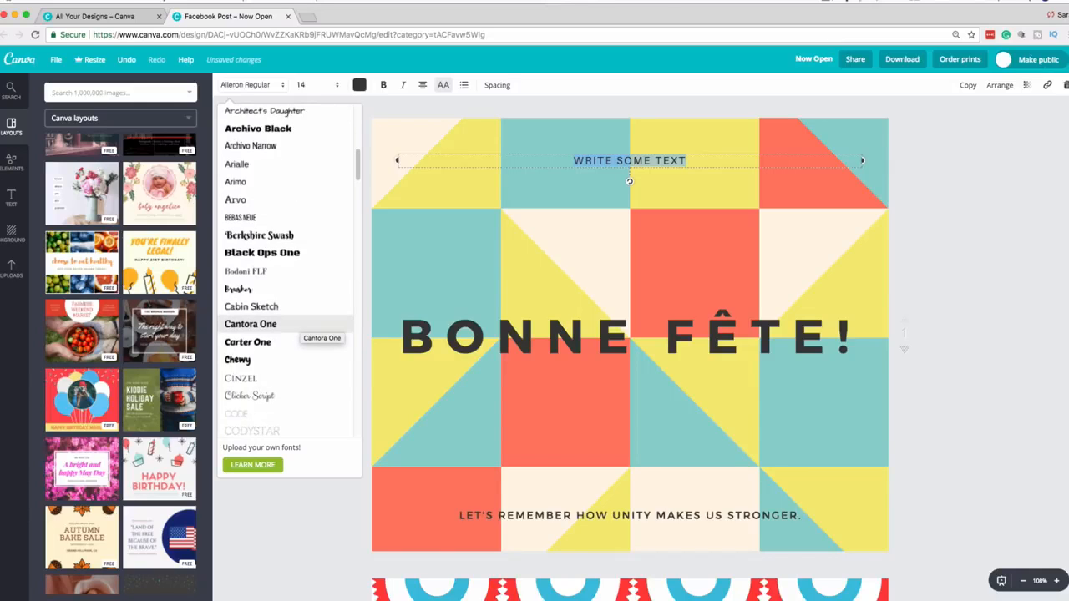
pyautogui.click(294, 326)
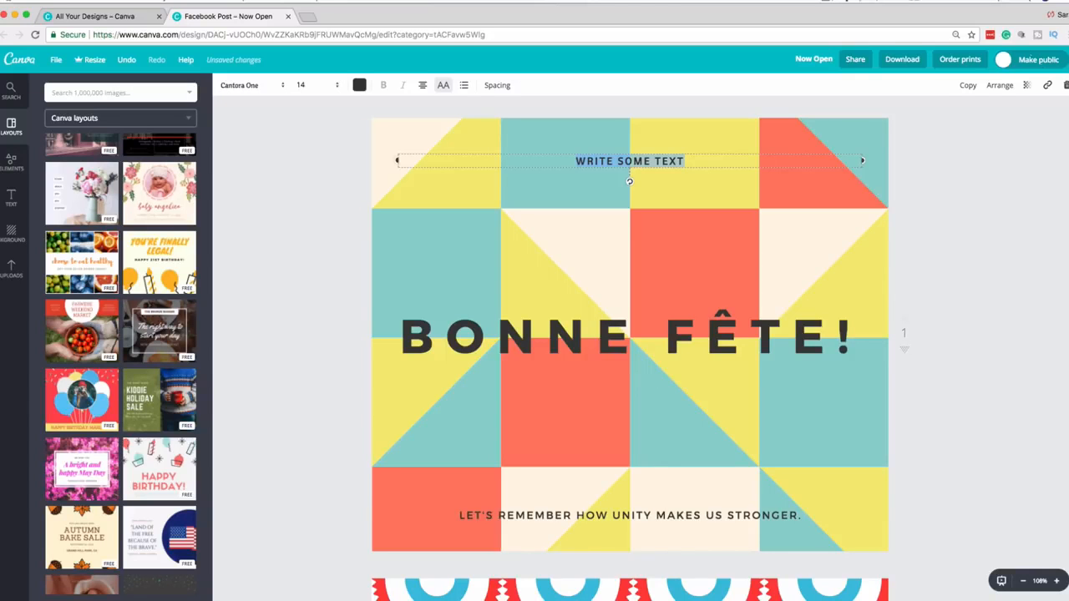
# Step: Set the "WRITE SOME TEXT" line to size 21 and colour it pink with the custom colour code d972c9
pyautogui.click(305, 85)
pyautogui.click(302, 218)
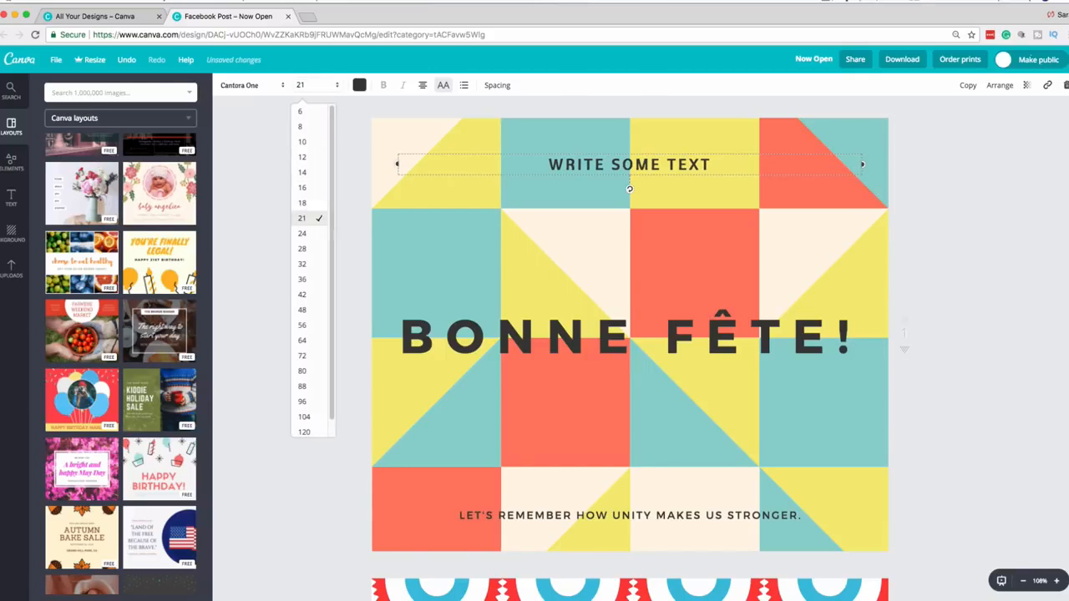
pyautogui.click(359, 84)
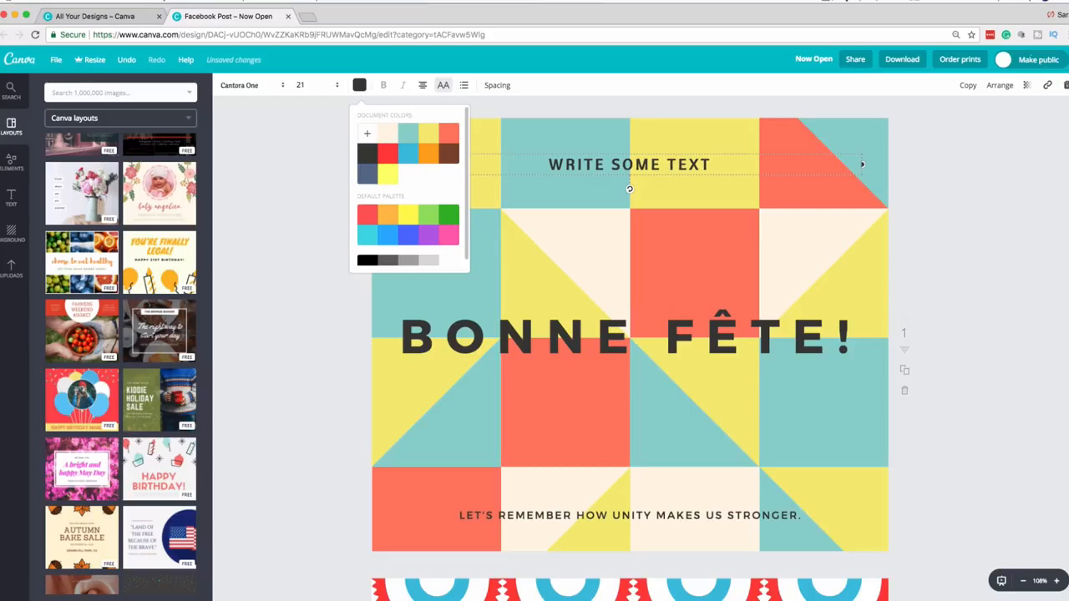
pyautogui.click(367, 133)
pyautogui.click(433, 169)
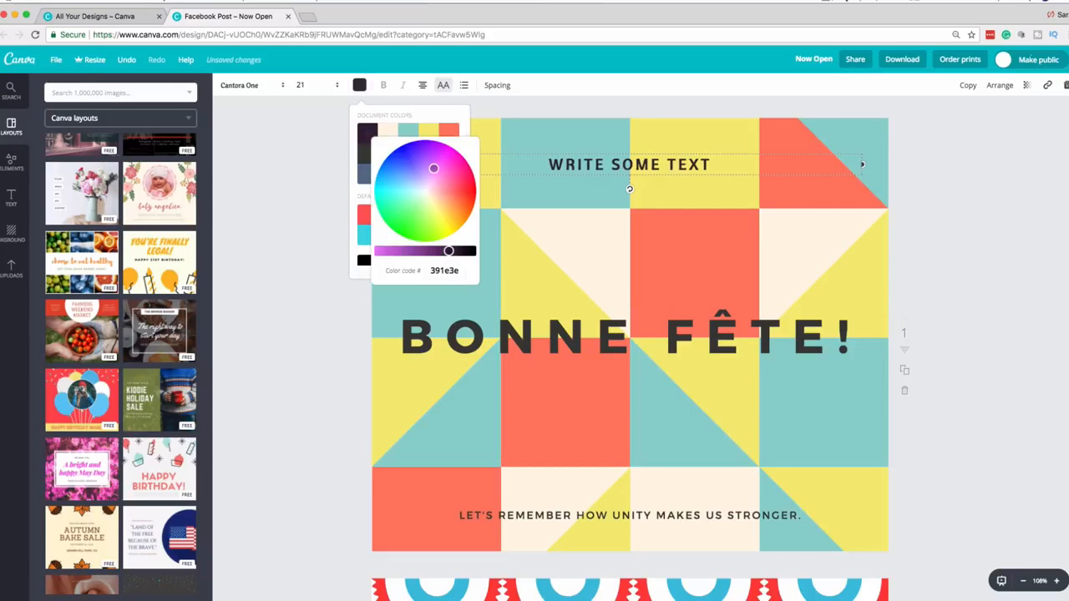
pyautogui.moveTo(448, 250); pyautogui.dragTo(393, 250)
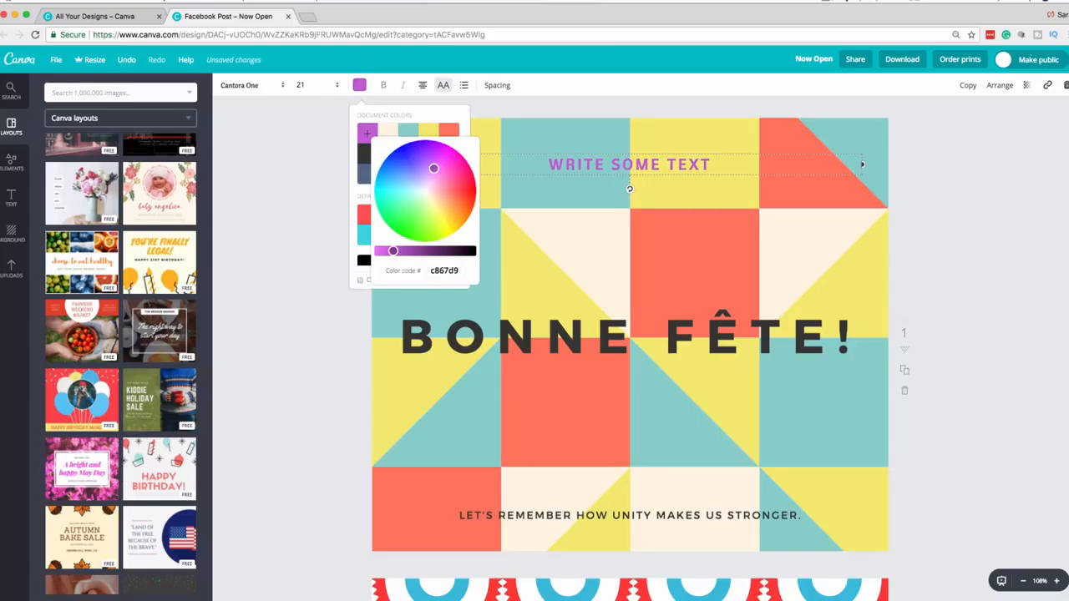
pyautogui.click(386, 198)
pyautogui.click(438, 174)
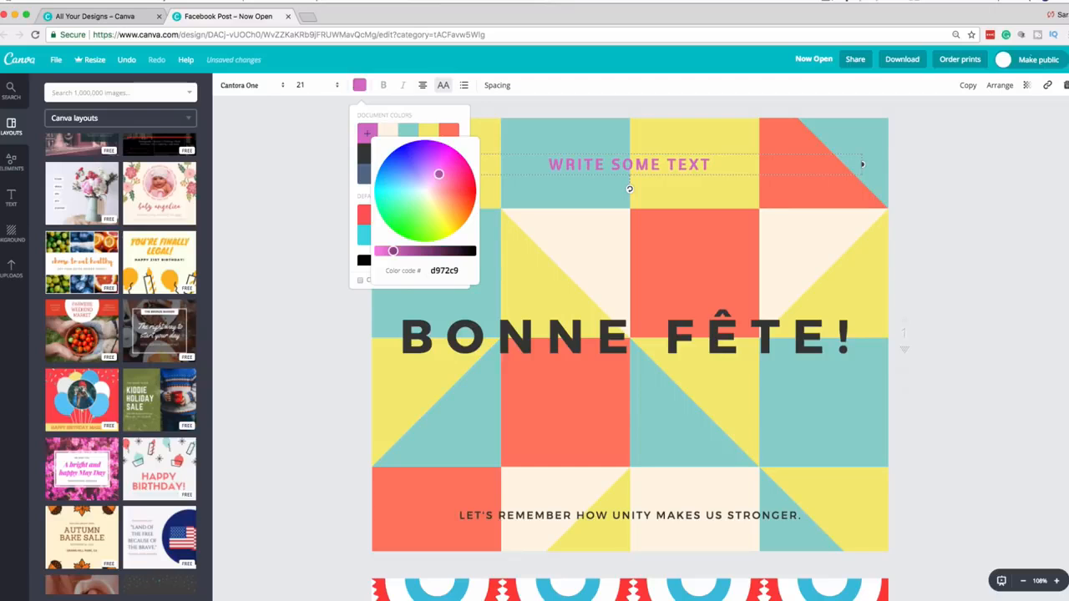
pyautogui.click(630, 189)
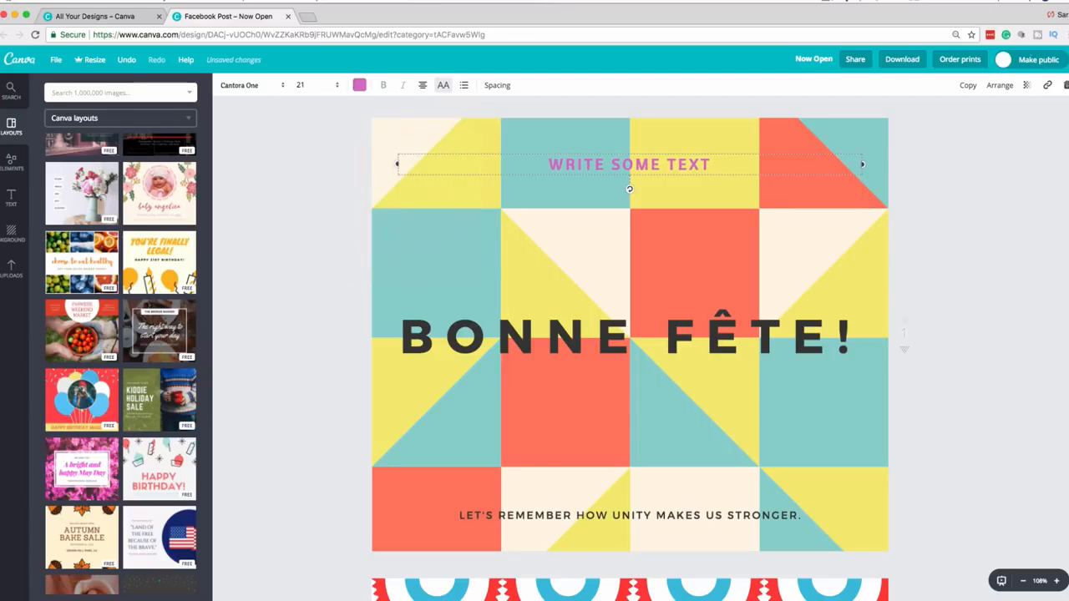
# Step: Set the letter spacing of the "WRITE SOME TEXT" line to 360 and its line height to 1.05
pyautogui.click(423, 85)
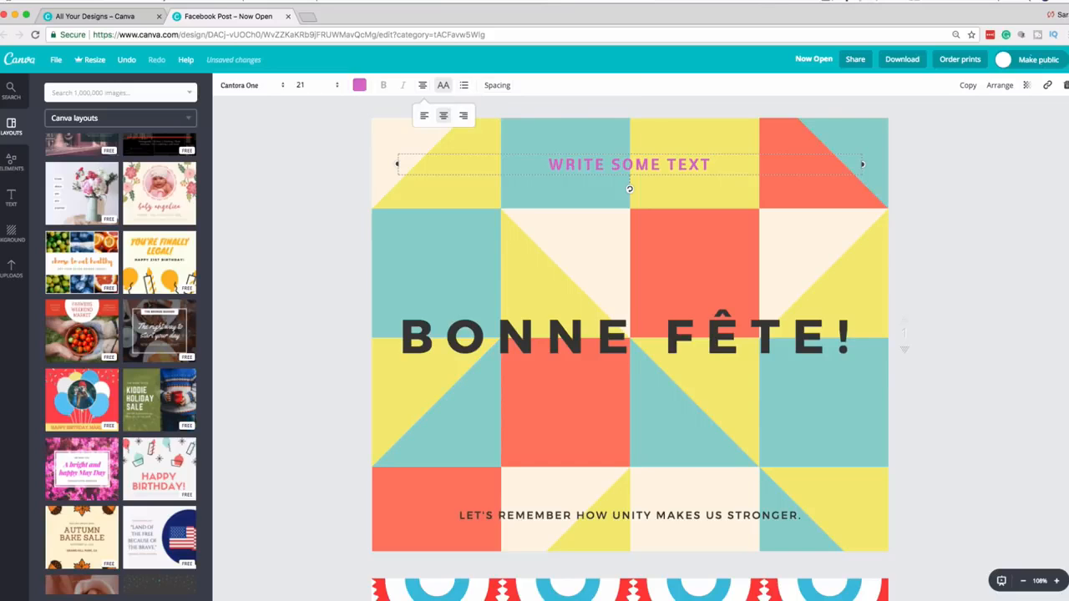
pyautogui.click(497, 85)
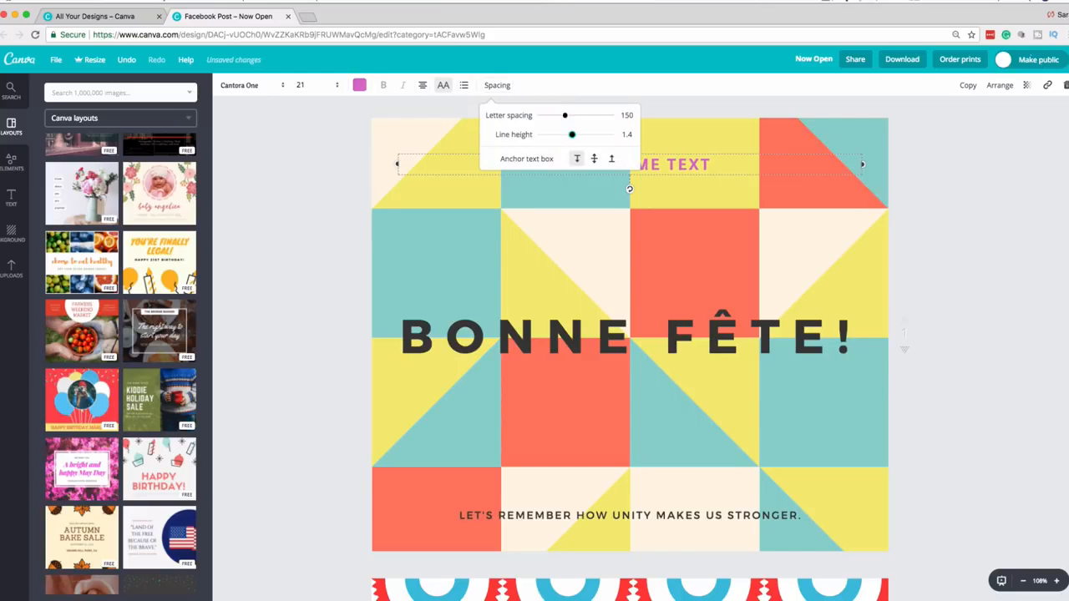
pyautogui.moveTo(564, 116)
pyautogui.mouseDown()
pyautogui.moveTo(596, 116)
pyautogui.moveTo(559, 135)
pyautogui.mouseUp()
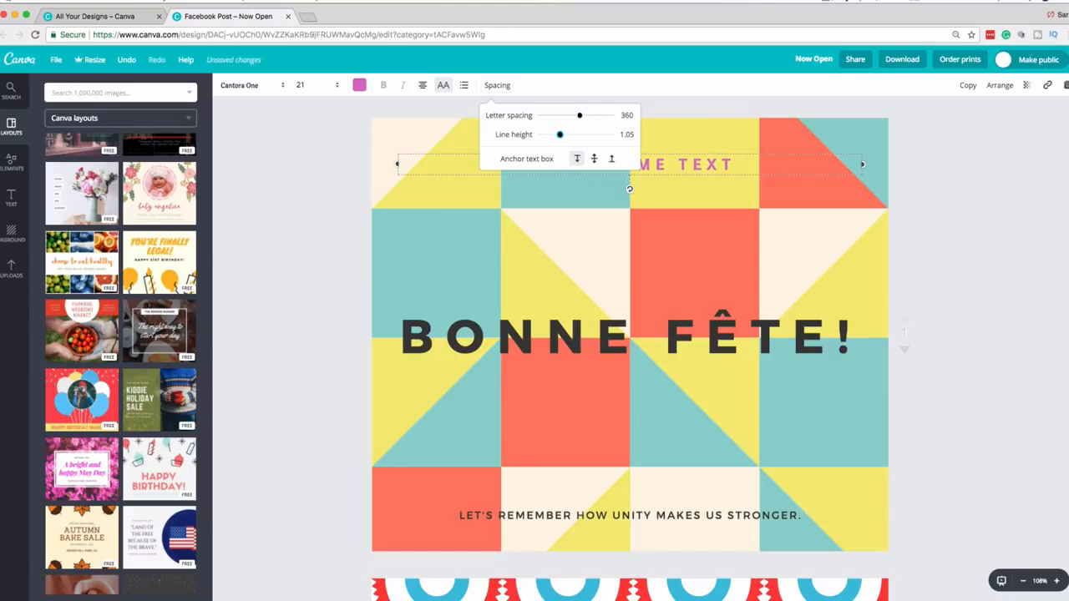
pyautogui.press('super+z')
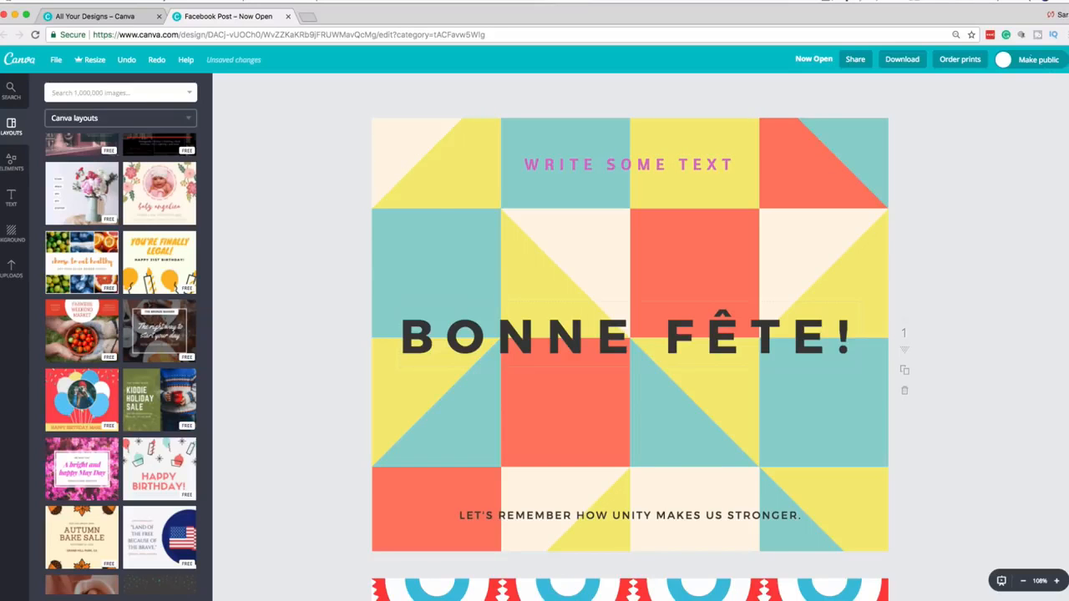
# Step: Replace the "BONNE FÊTE!" heading on the first page with "TYPING"
pyautogui.click(630, 335)
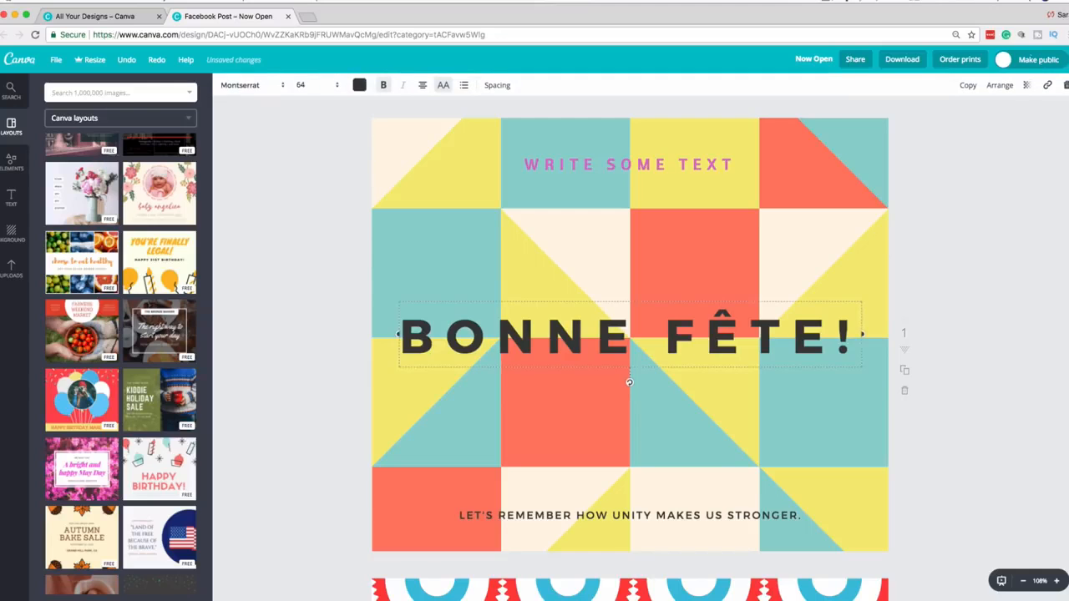
pyautogui.press('super+a')
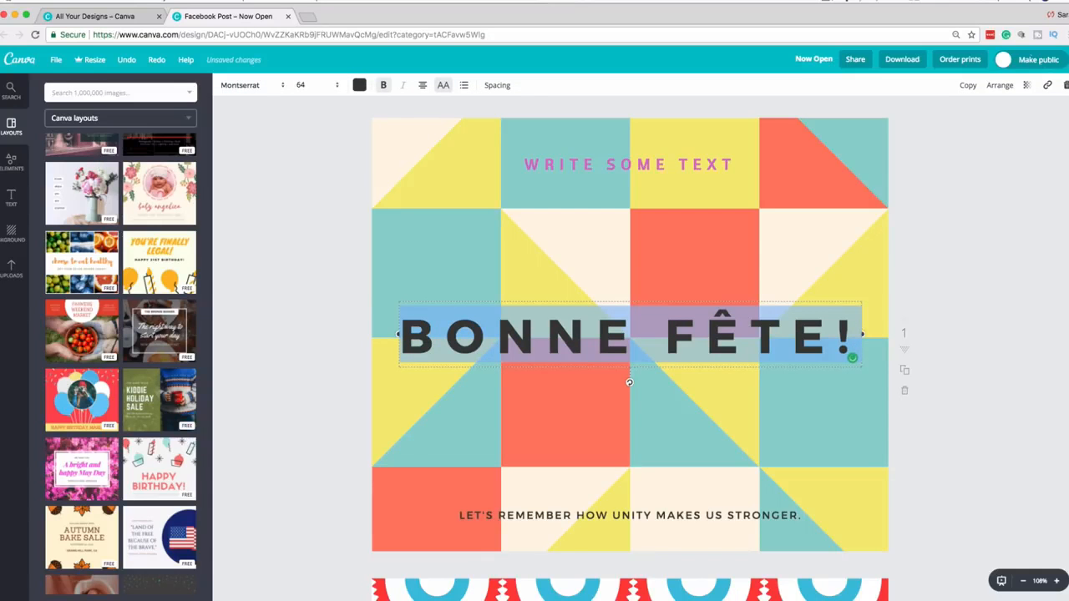
pyautogui.write('TYPING')
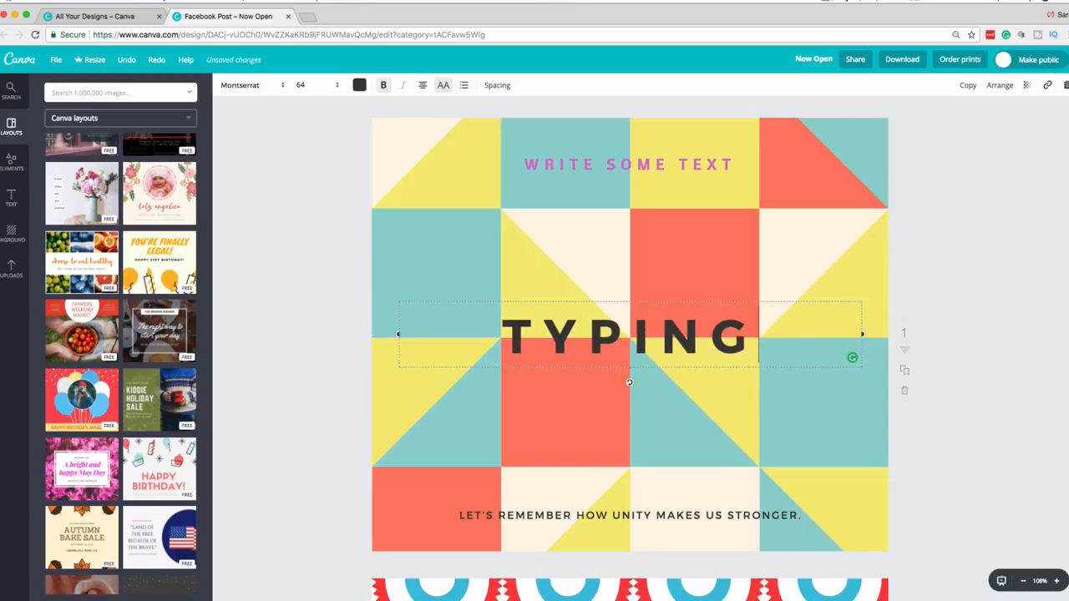
pyautogui.click(502, 334)
pyautogui.press('super+a')
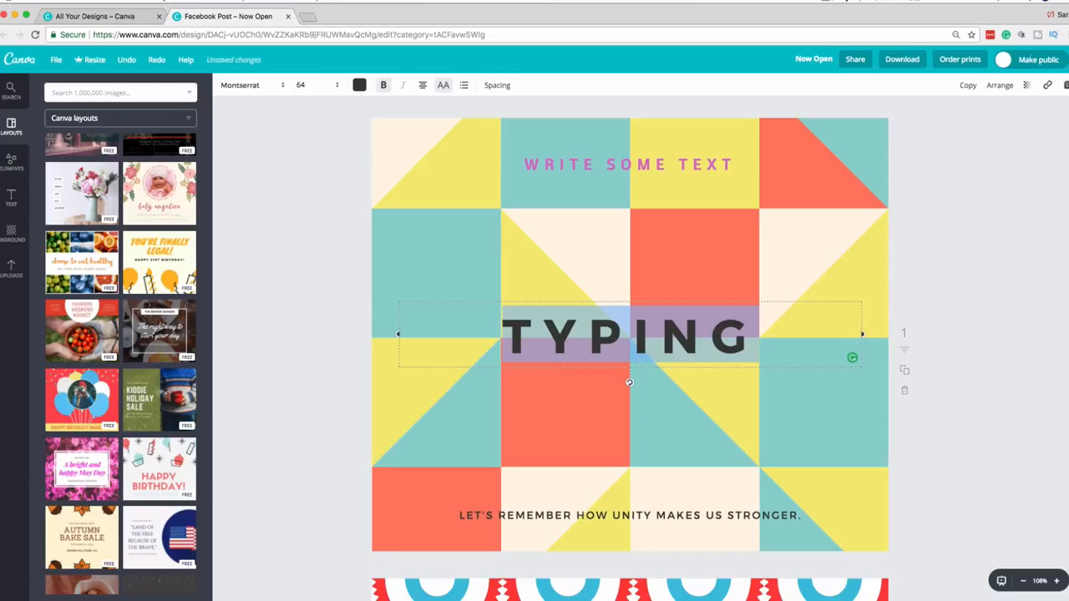
pyautogui.press('Escape')
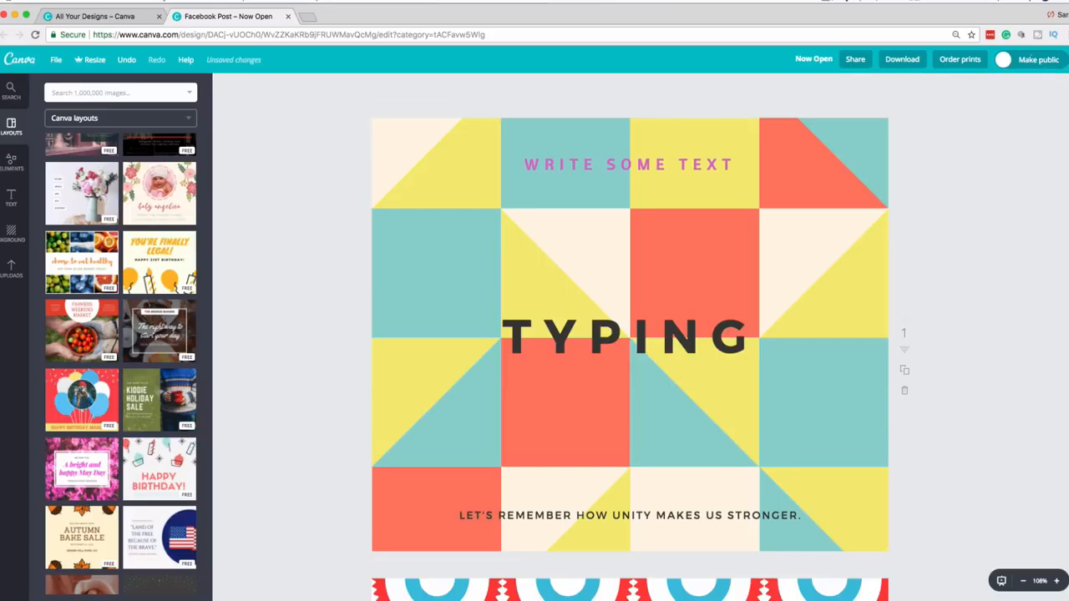
# Step: Recolour the cream parts of the first page's geometric background pattern to pink, colour code ff72ff
pyautogui.click(694, 273)
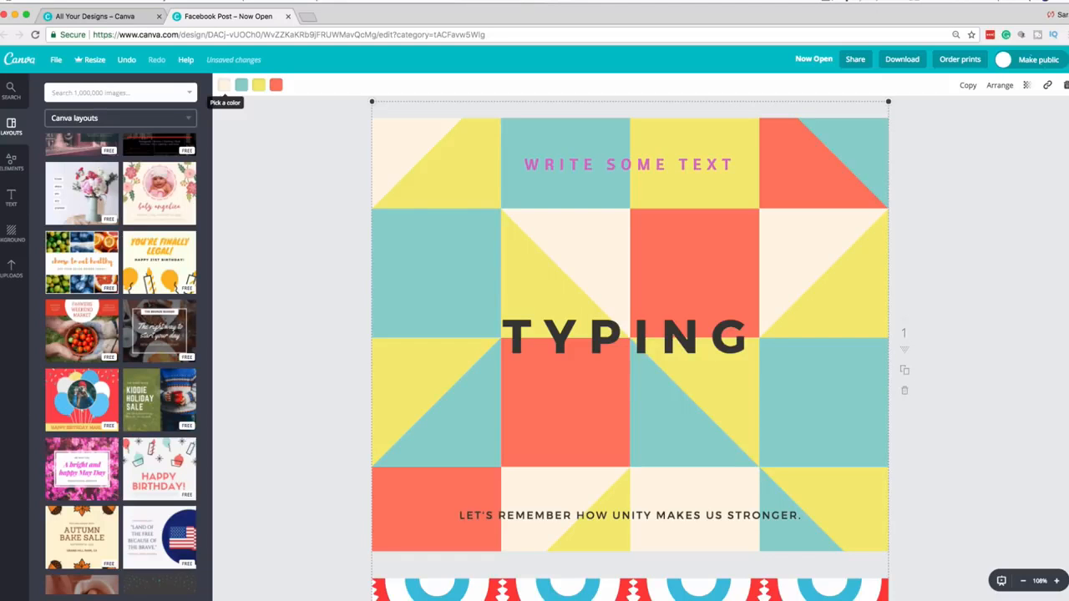
pyautogui.click(224, 85)
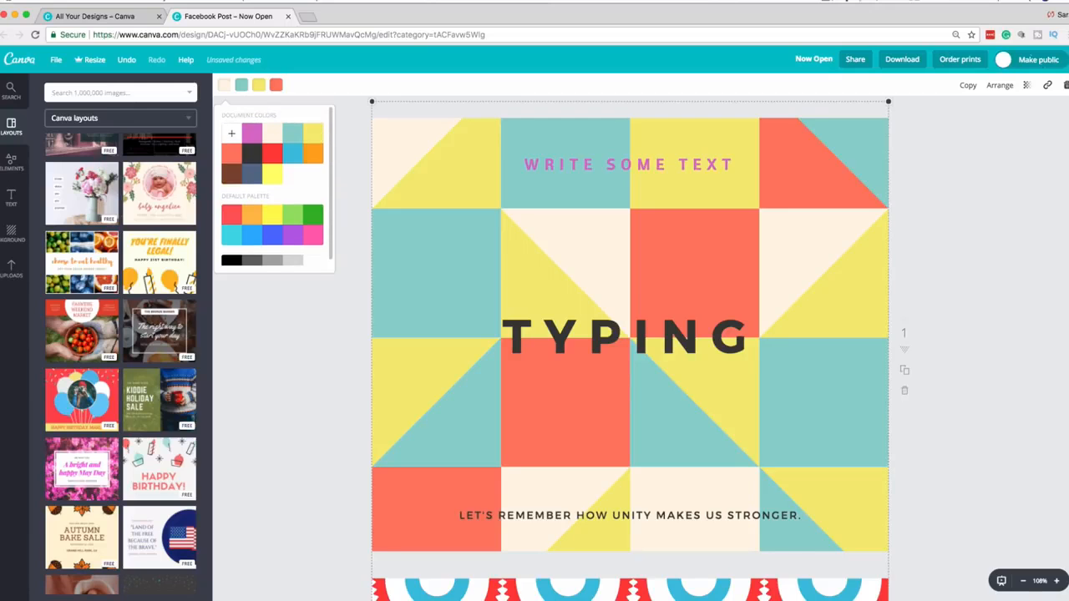
pyautogui.click(232, 133)
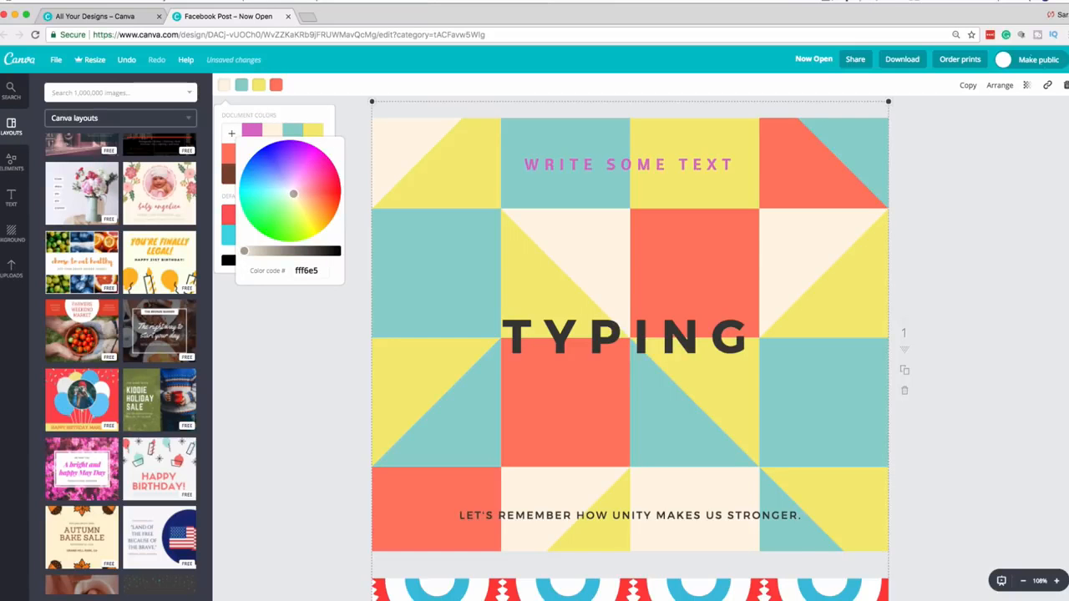
pyautogui.click(302, 169)
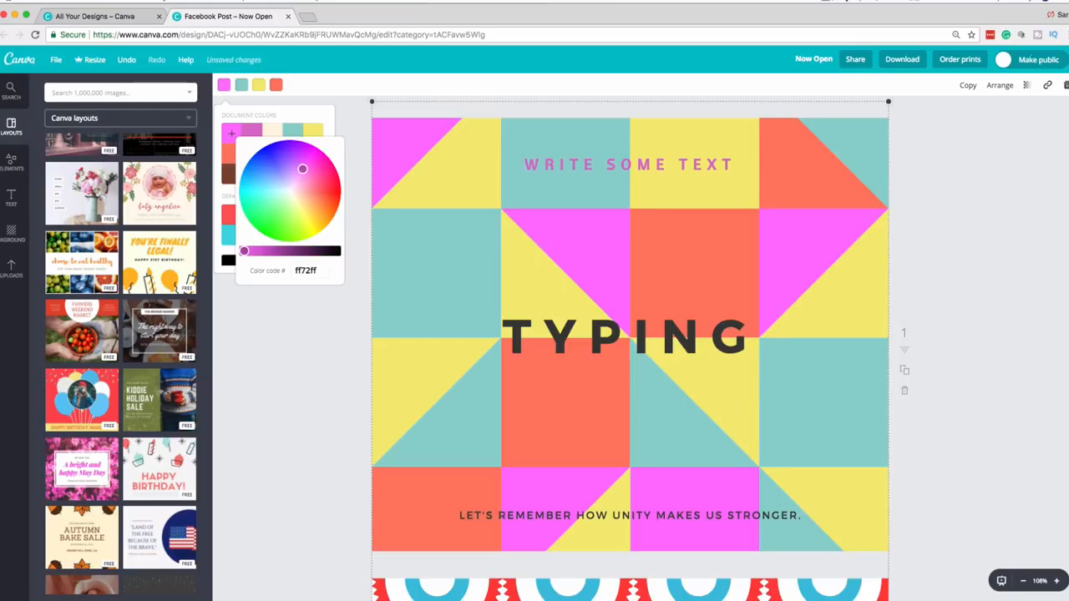
# Step: Recolour the background pattern's yellow parts to pale aqua cef4f4 and its coral parts to blue 50b6ff
pyautogui.click(258, 84)
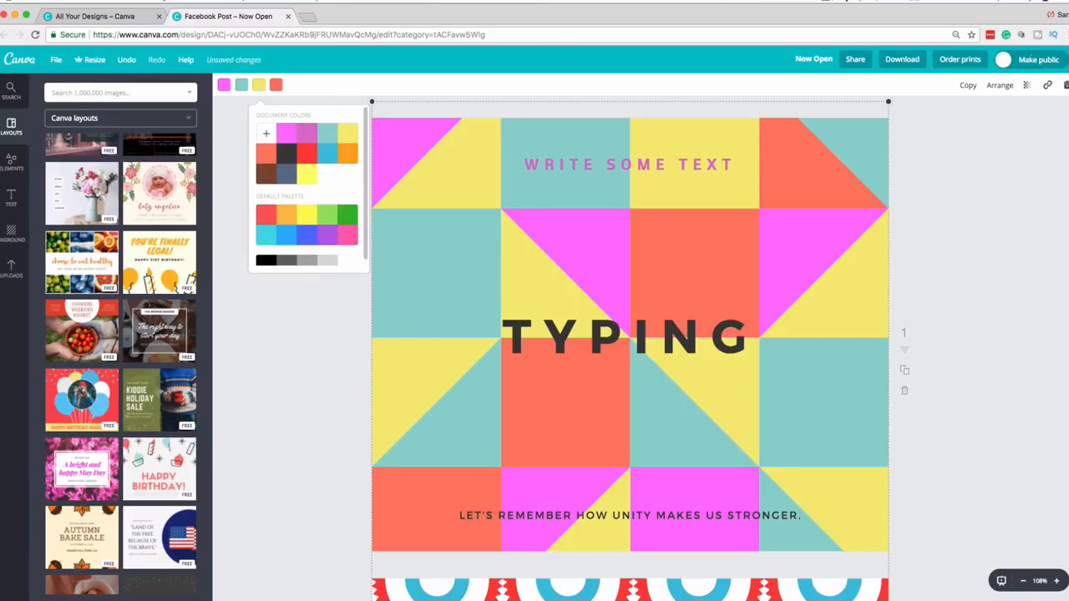
pyautogui.click(266, 132)
pyautogui.click(317, 190)
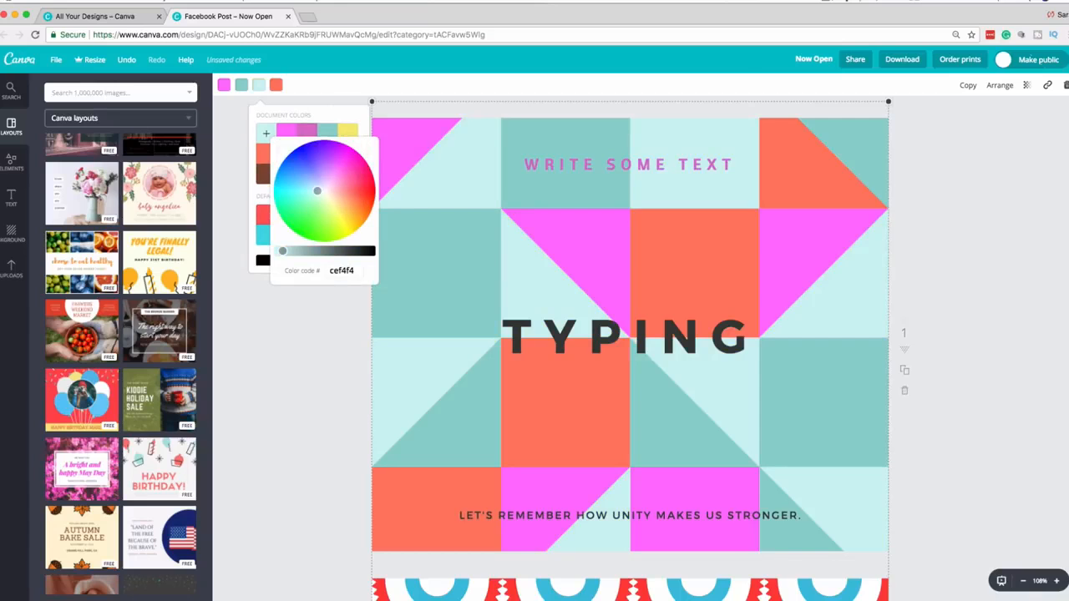
pyautogui.click(275, 84)
pyautogui.click(283, 133)
pyautogui.click(313, 177)
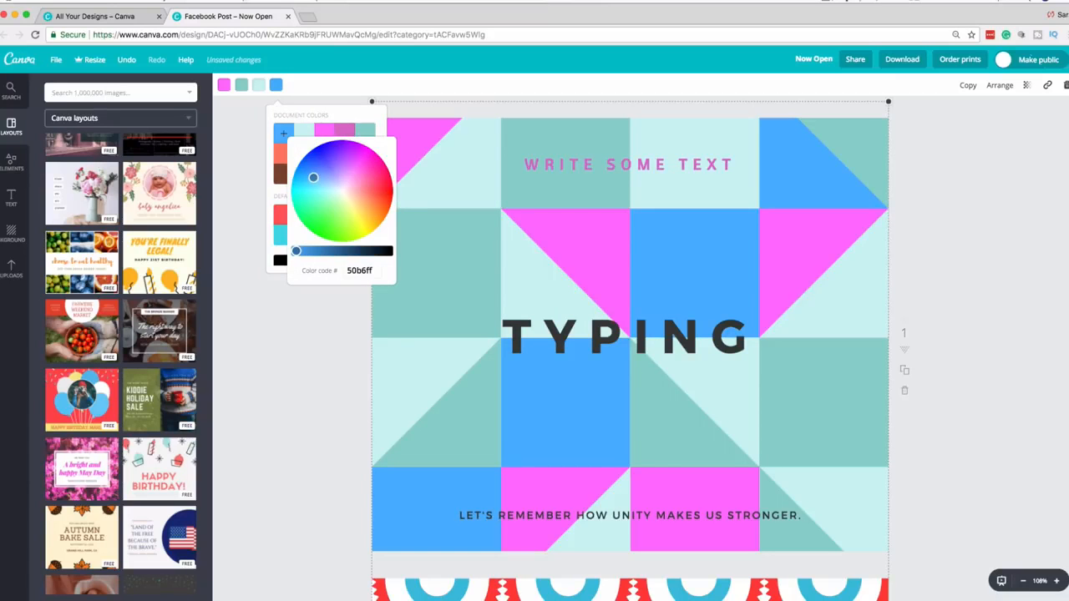
pyautogui.press('Escape')
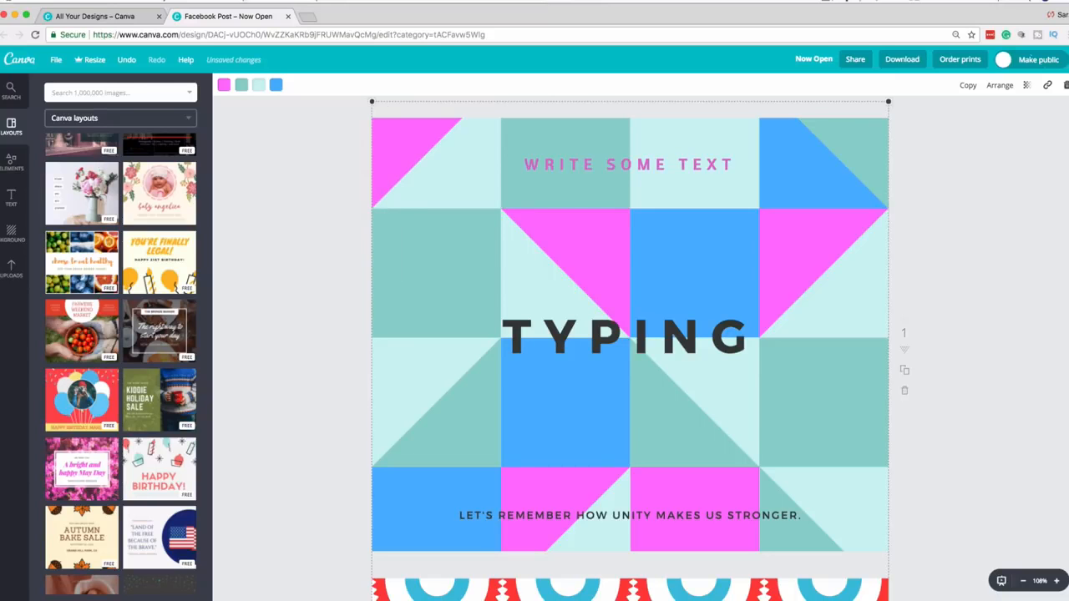
# Step: Delete all three beer bottles from the "Let's BBQ to Freedom" design on the second page
pyautogui.scroll(-5, 629, 350)
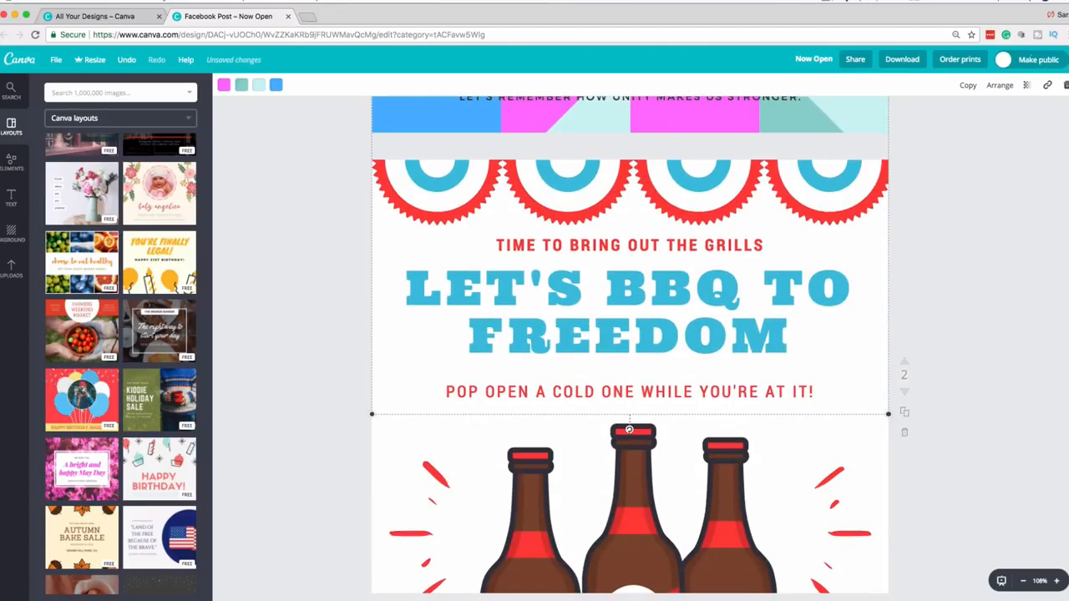
pyautogui.scroll(-1, 630, 350)
pyautogui.click(630, 376)
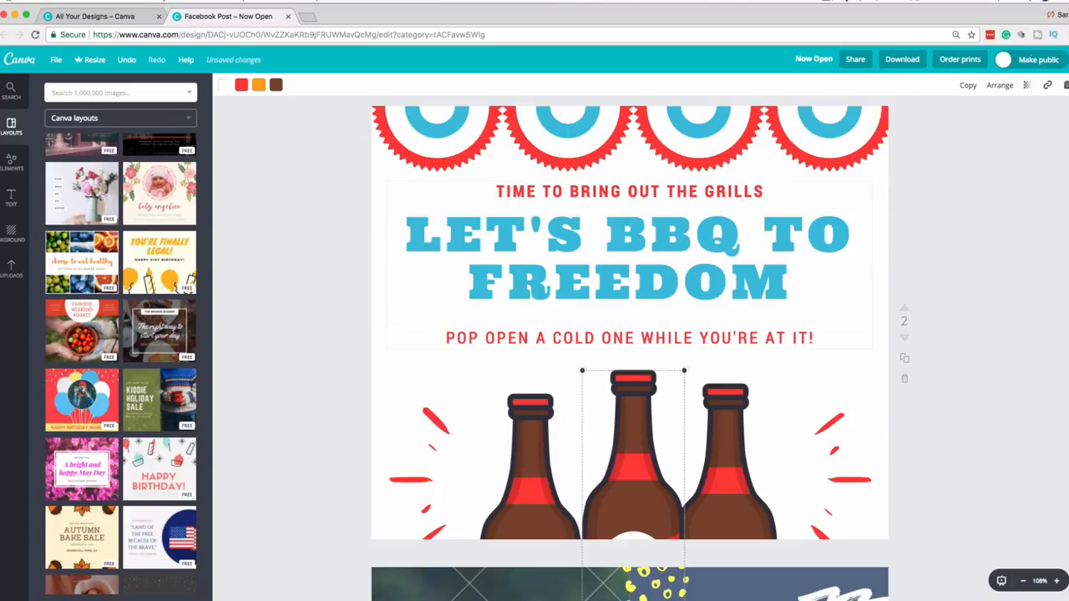
pyautogui.scroll(2, 630, 351)
pyautogui.scroll(-2, 630, 351)
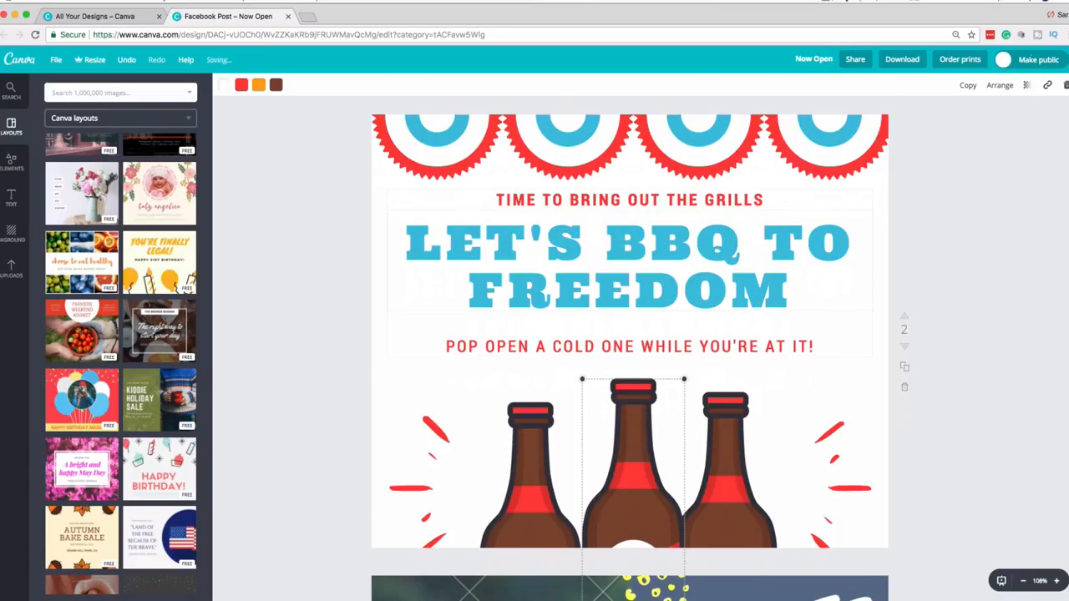
pyautogui.scroll(1, 629, 351)
pyautogui.scroll(-1, 629, 350)
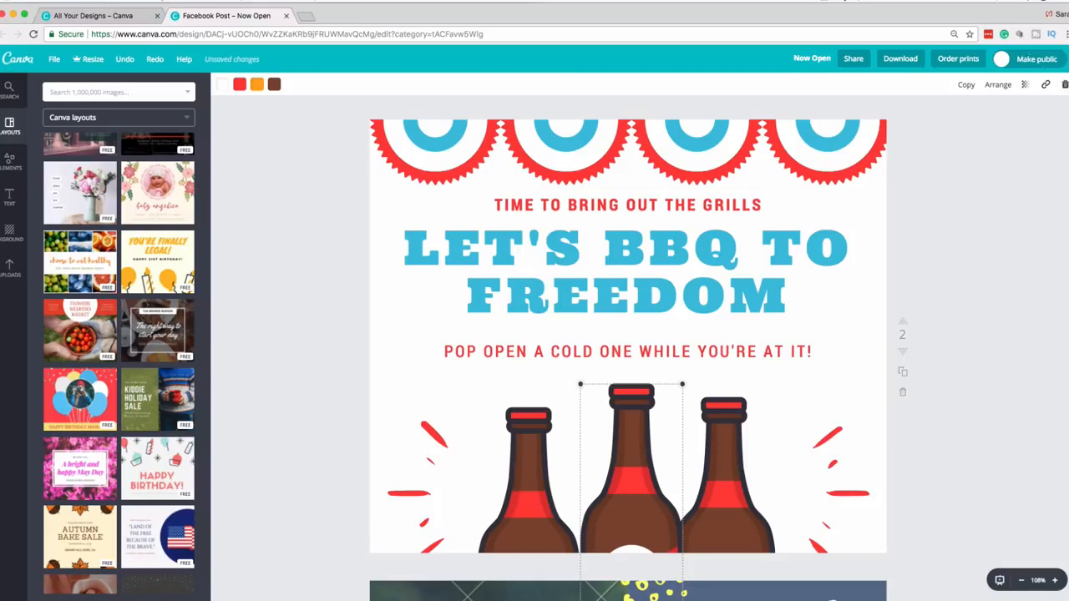
pyautogui.press('Delete')
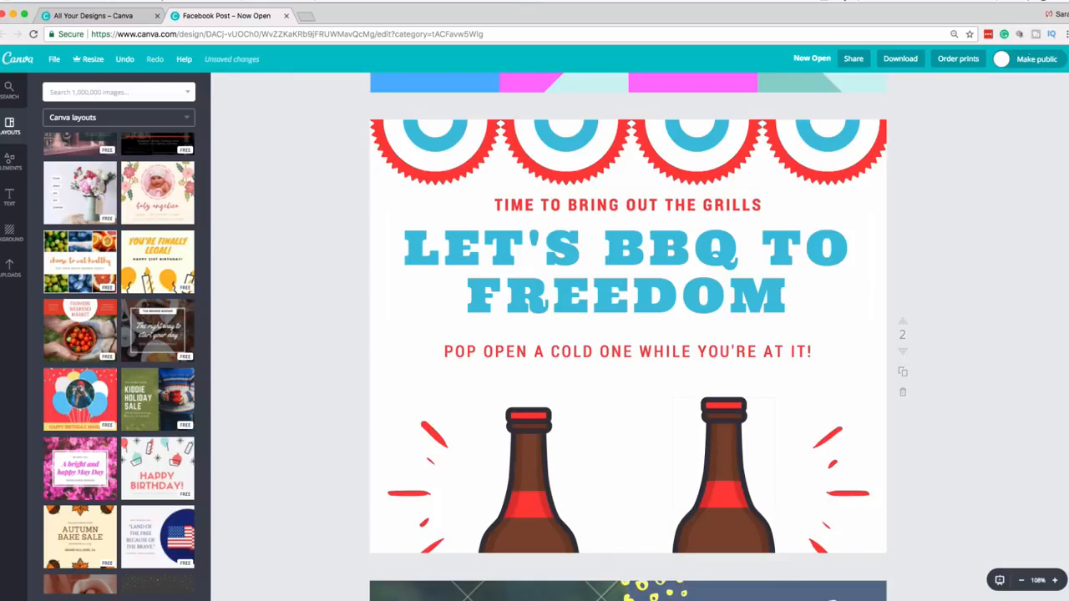
pyautogui.click(723, 476)
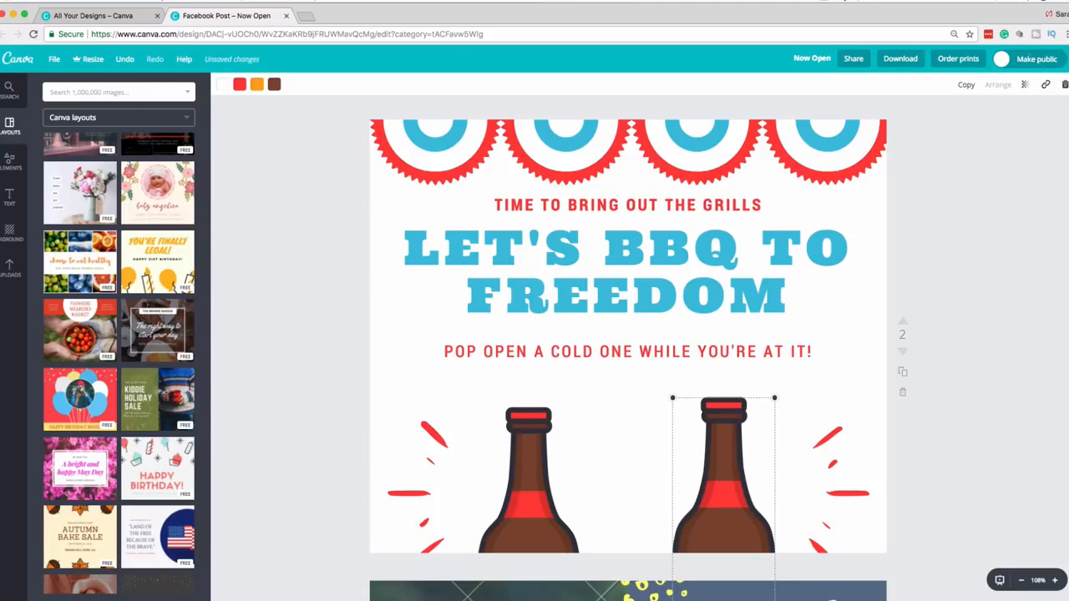
pyautogui.click(1064, 84)
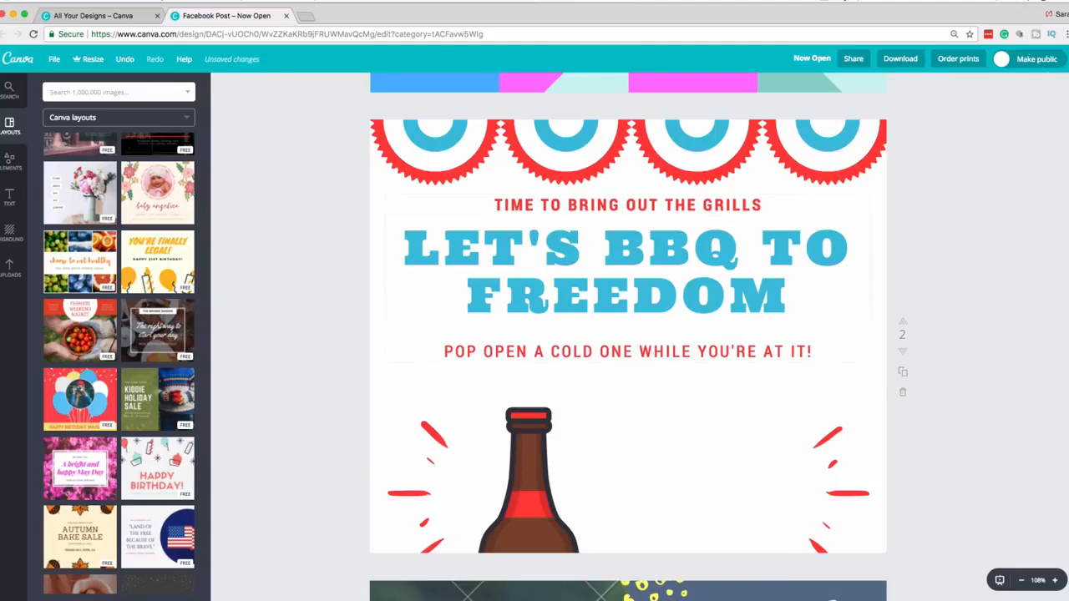
pyautogui.click(528, 484)
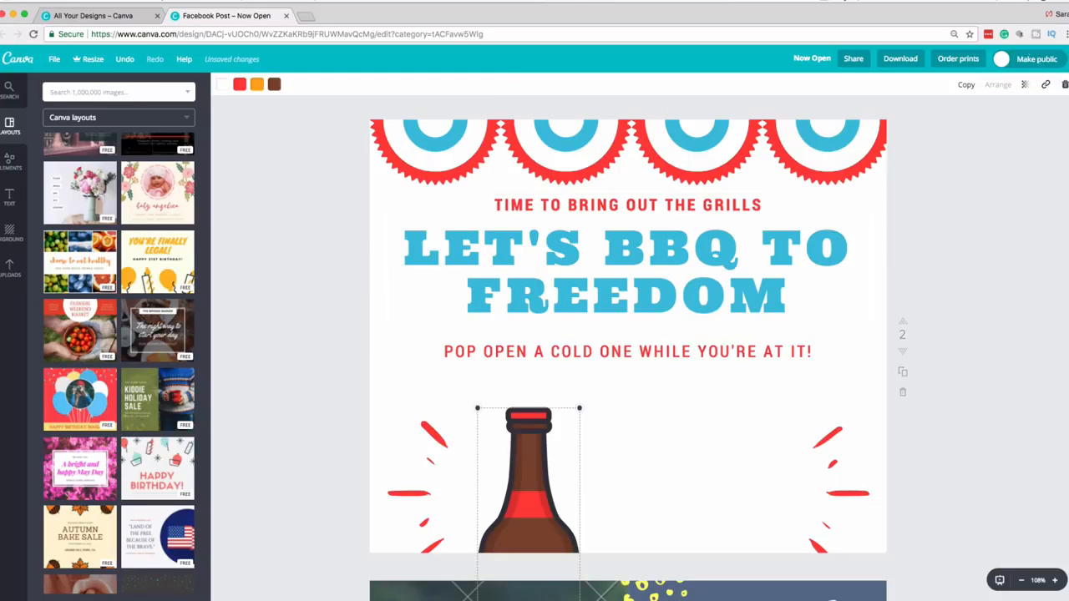
pyautogui.press('Delete')
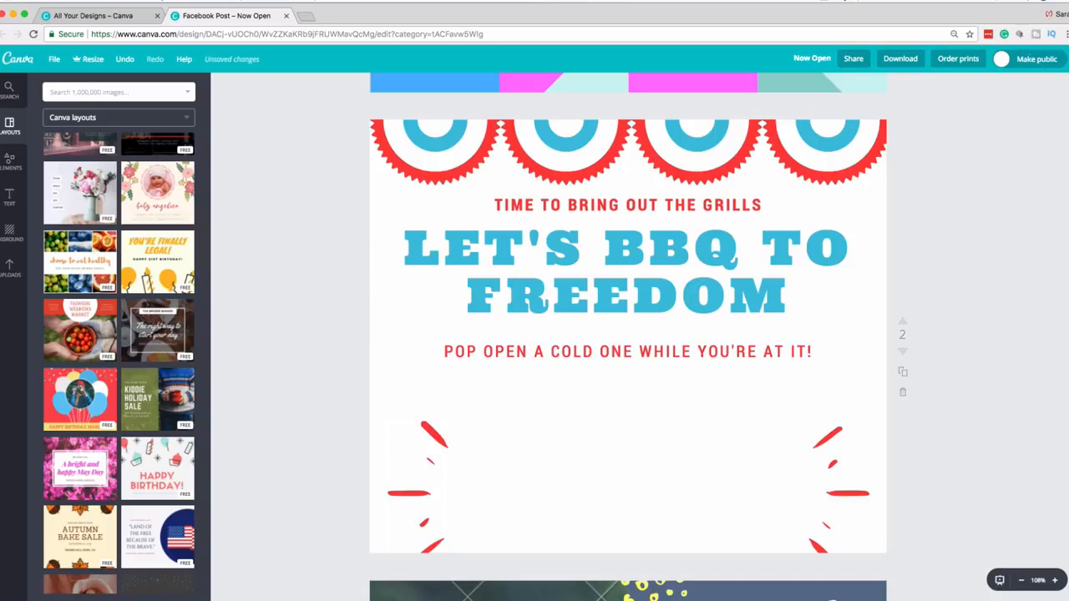
# Step: Browse the free shapes in the elements library, from plain squares and circles to coloured stars and badges
pyautogui.click(12, 170)
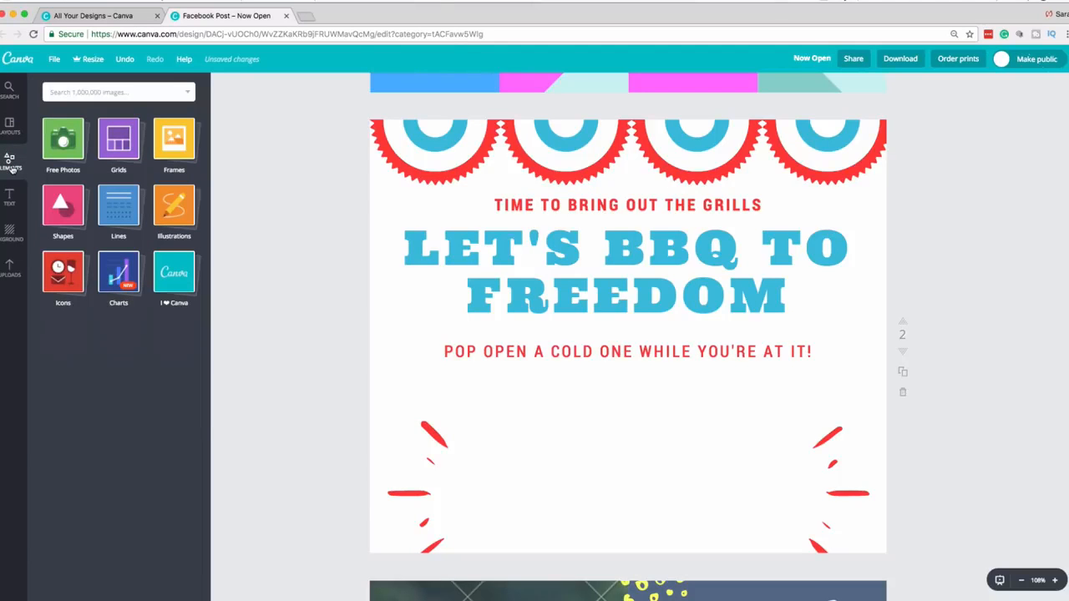
pyautogui.click(71, 218)
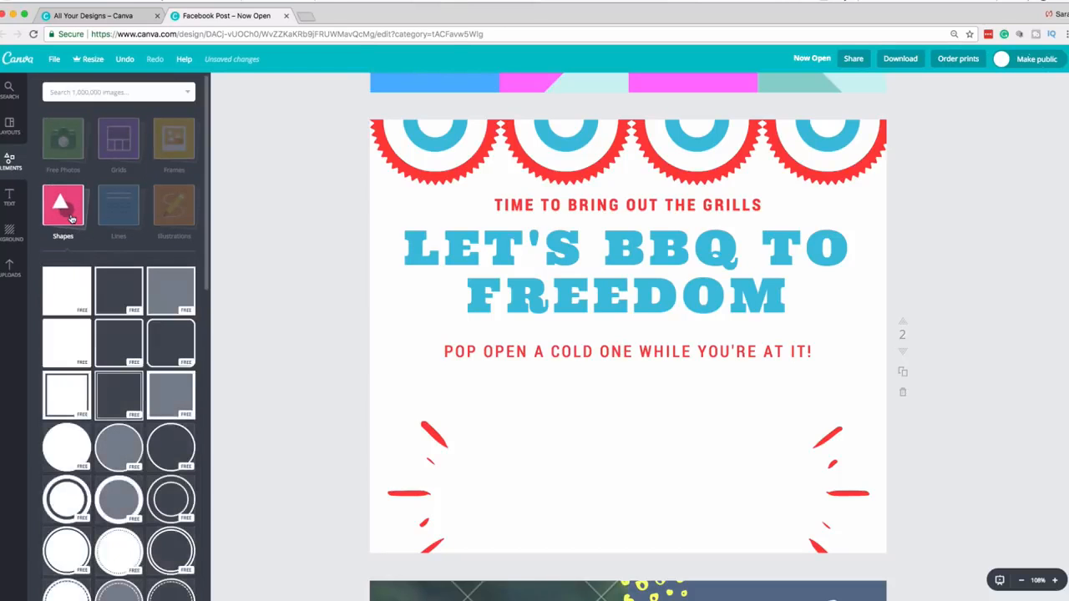
pyautogui.scroll(-5, 102, 303)
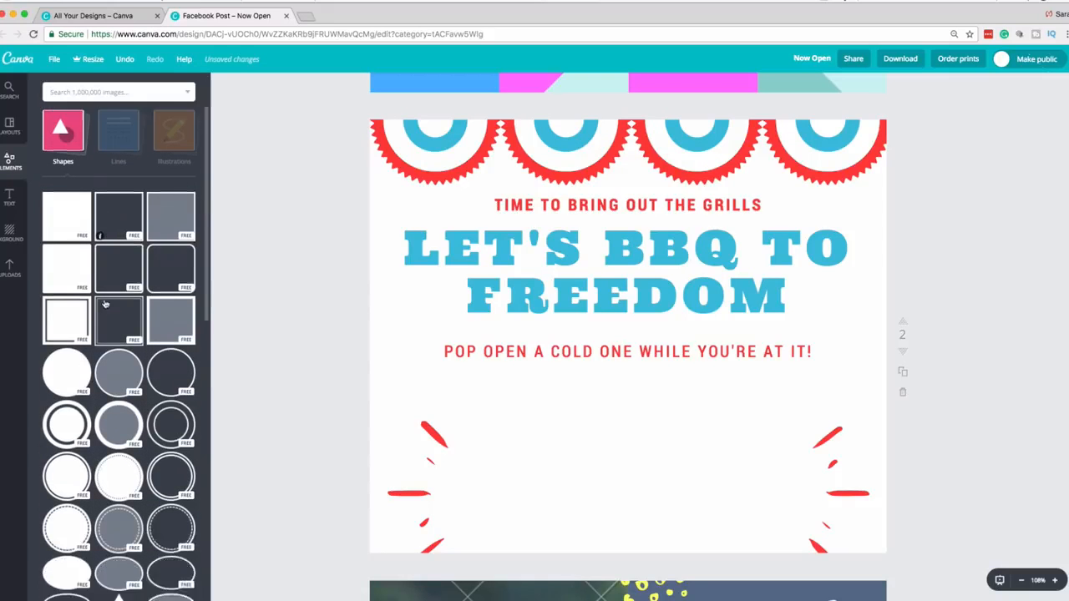
pyautogui.scroll(-5, 102, 304)
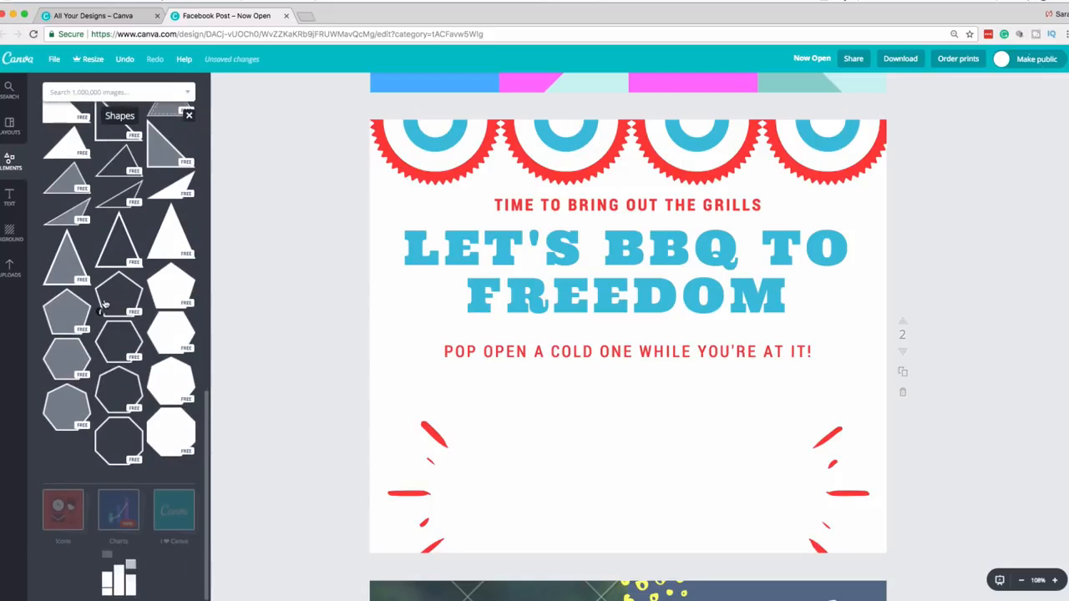
pyautogui.scroll(1, 104, 305)
pyautogui.scroll(-6, 104, 304)
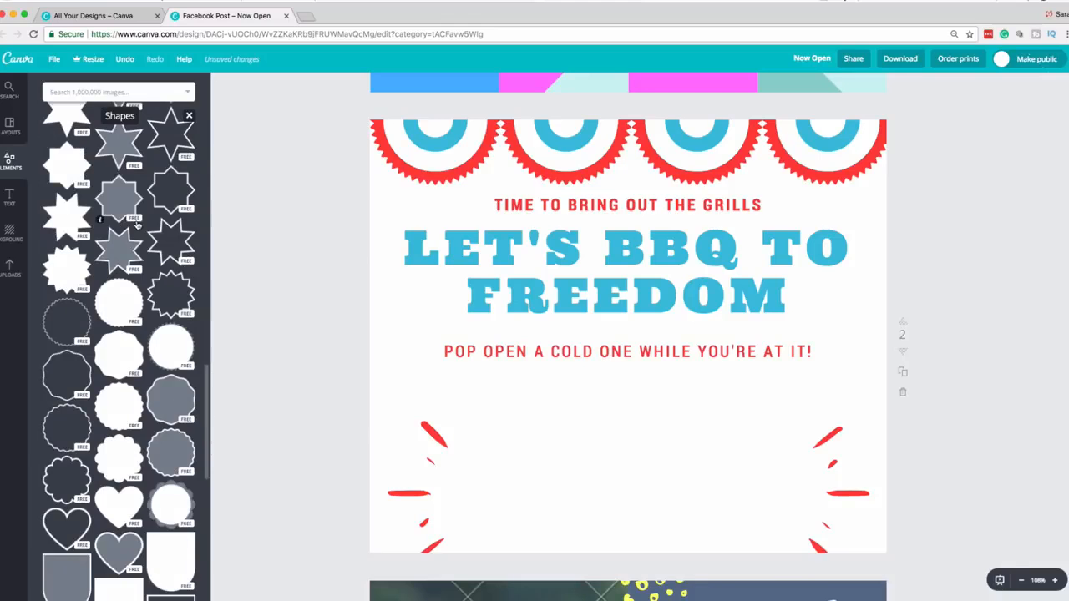
pyautogui.scroll(-5, 156, 391)
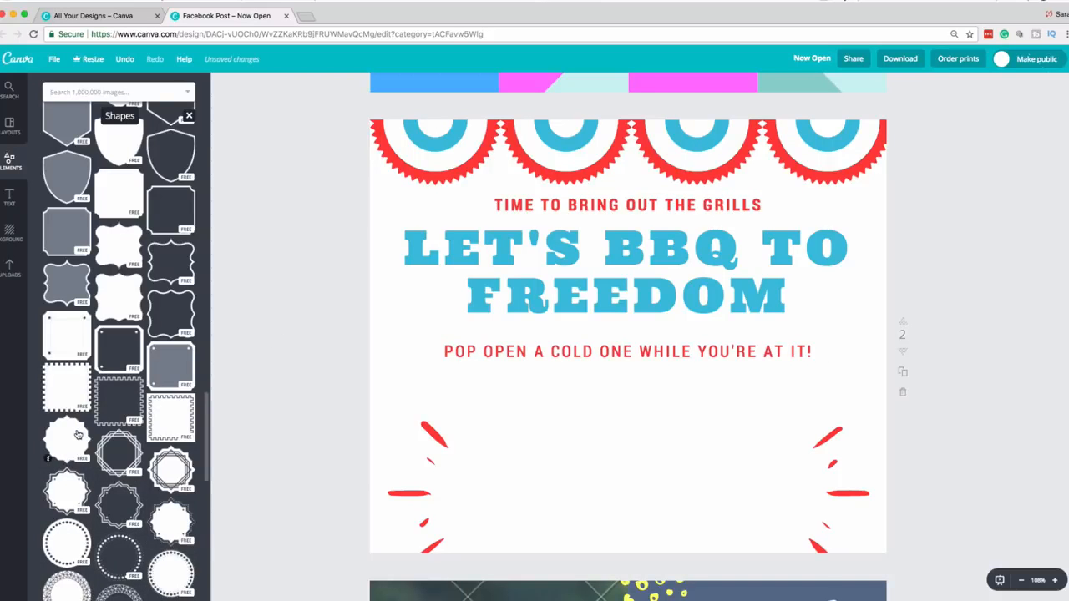
pyautogui.scroll(-5, 78, 434)
pyautogui.scroll(-4, 77, 434)
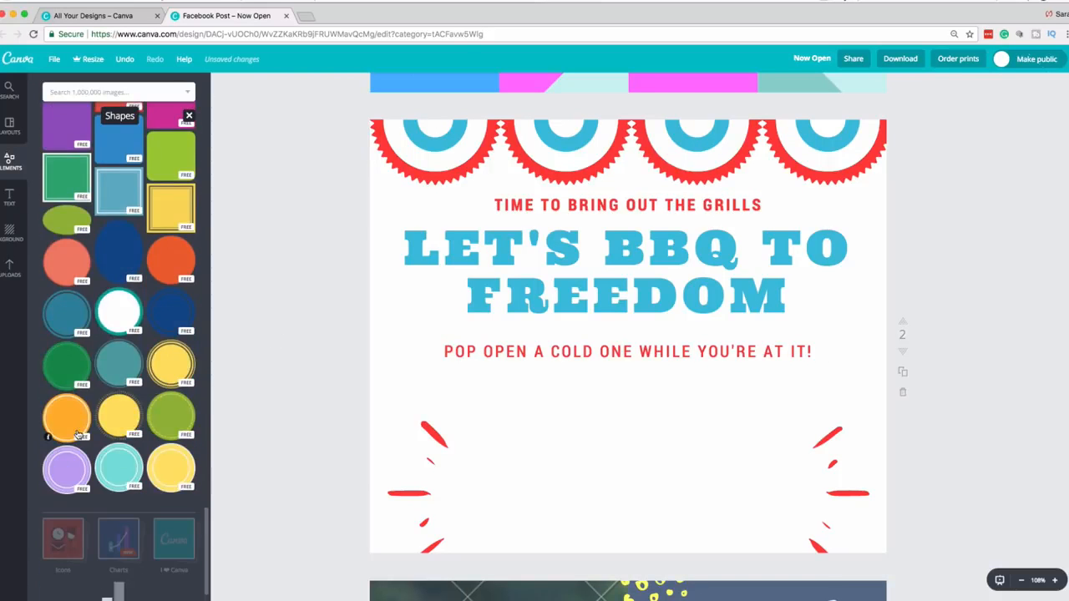
pyautogui.scroll(-4, 78, 434)
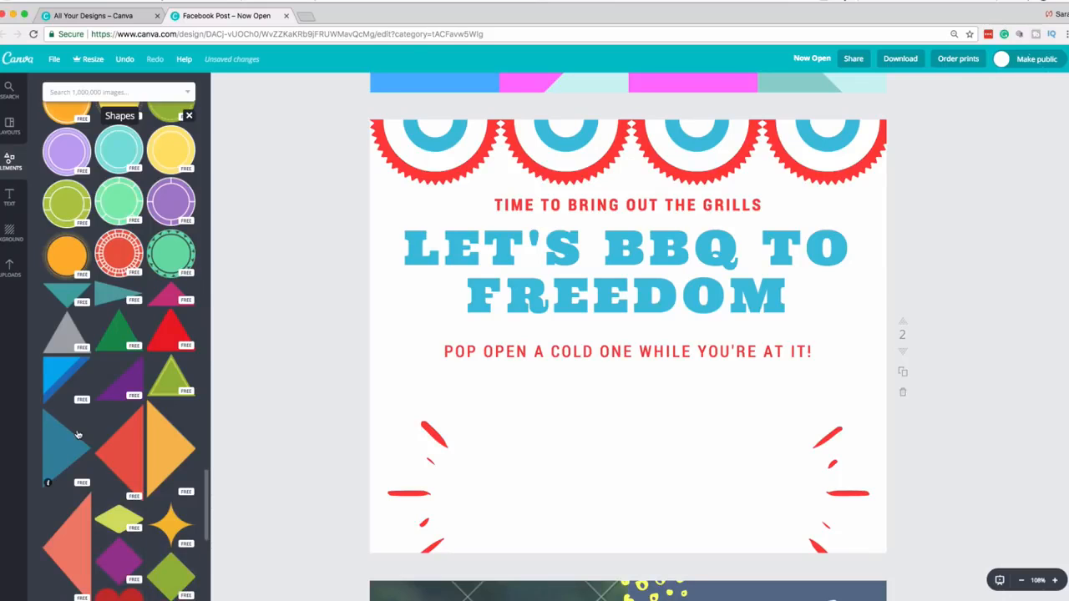
pyautogui.scroll(-5, 78, 434)
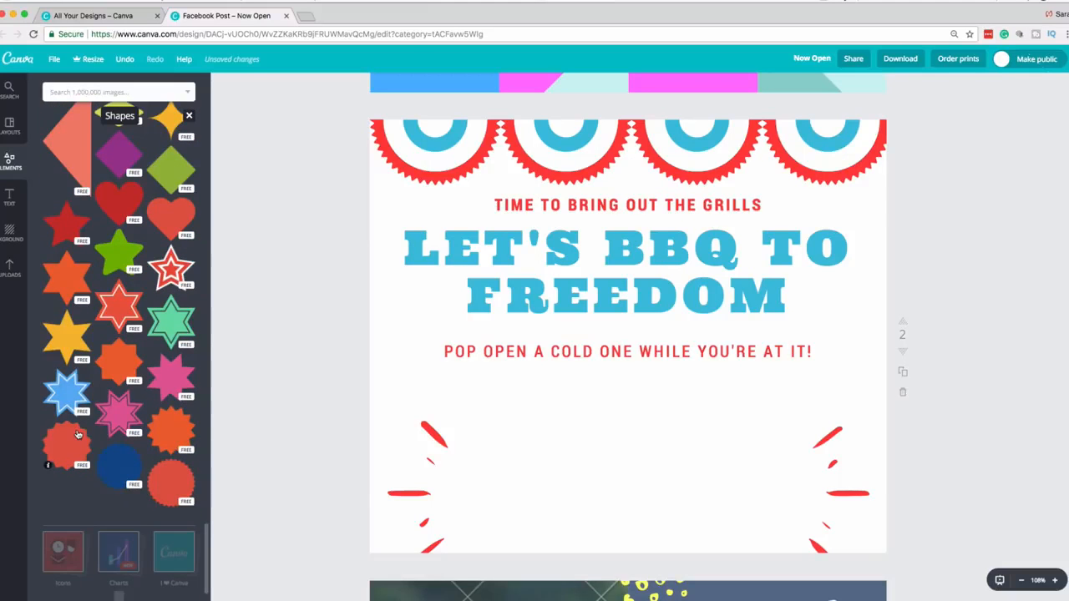
pyautogui.scroll(-1, 77, 434)
pyautogui.scroll(-3, 78, 434)
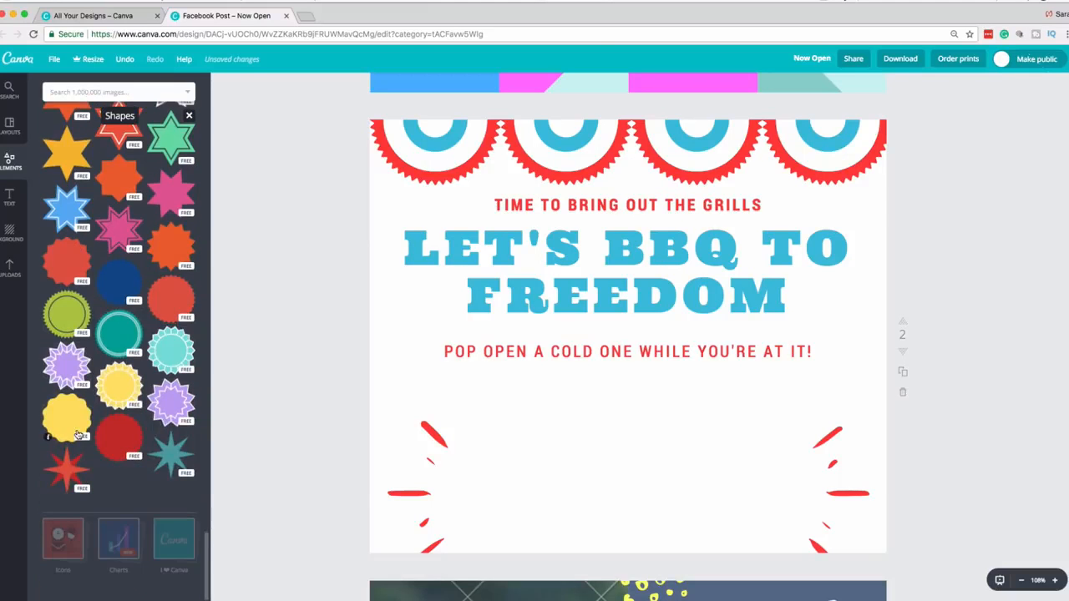
pyautogui.scroll(-5, 78, 434)
pyautogui.scroll(15, 78, 434)
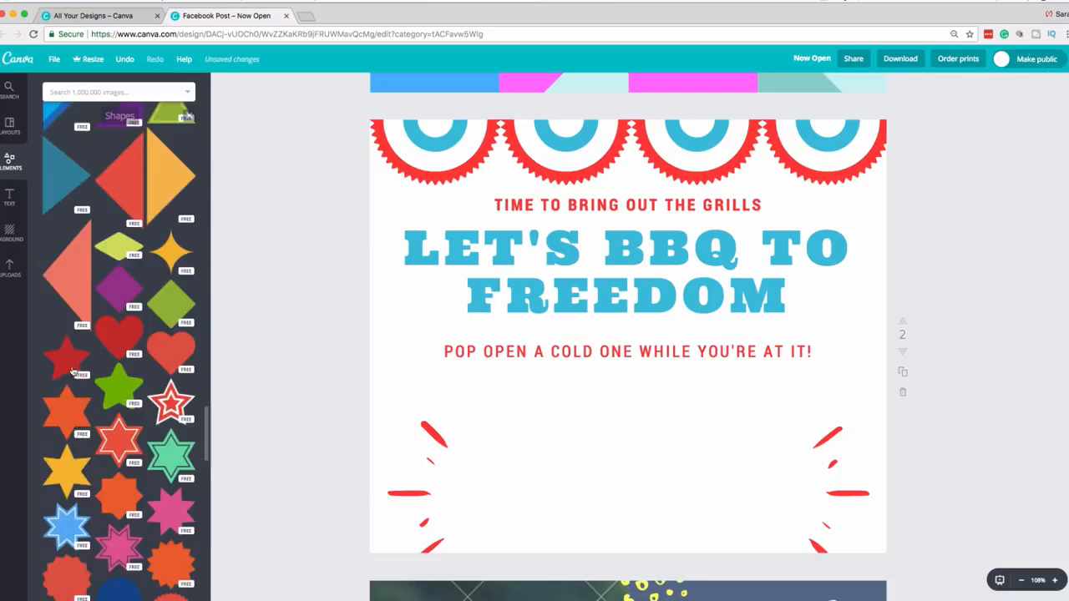
# Step: Search the image library for "bottle" and add the free red circle graphic with a wine glass and bottle to the second page
pyautogui.click(84, 92)
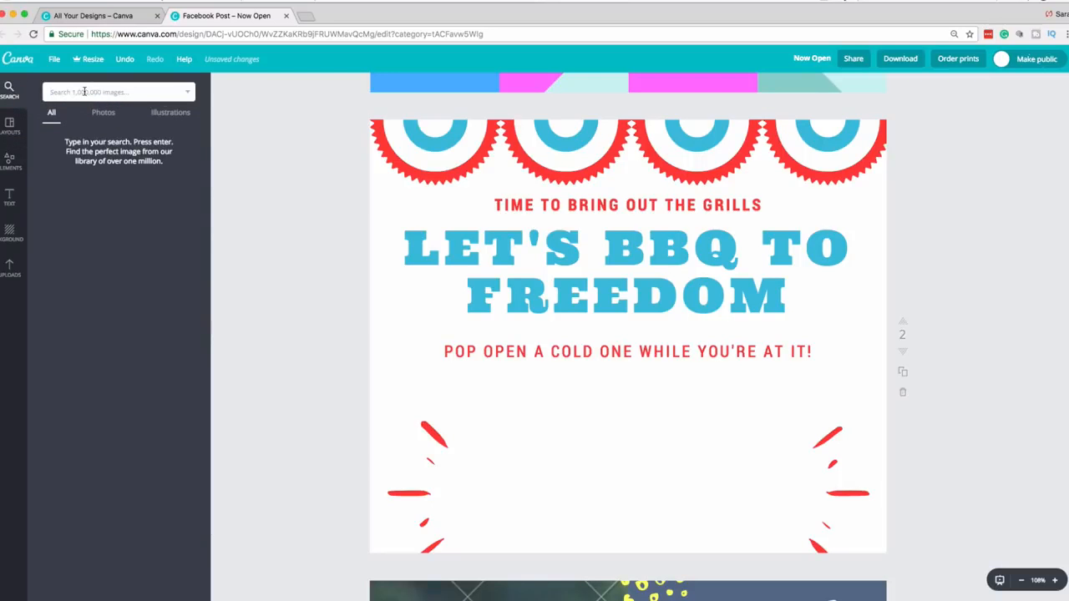
pyautogui.write('bottle')
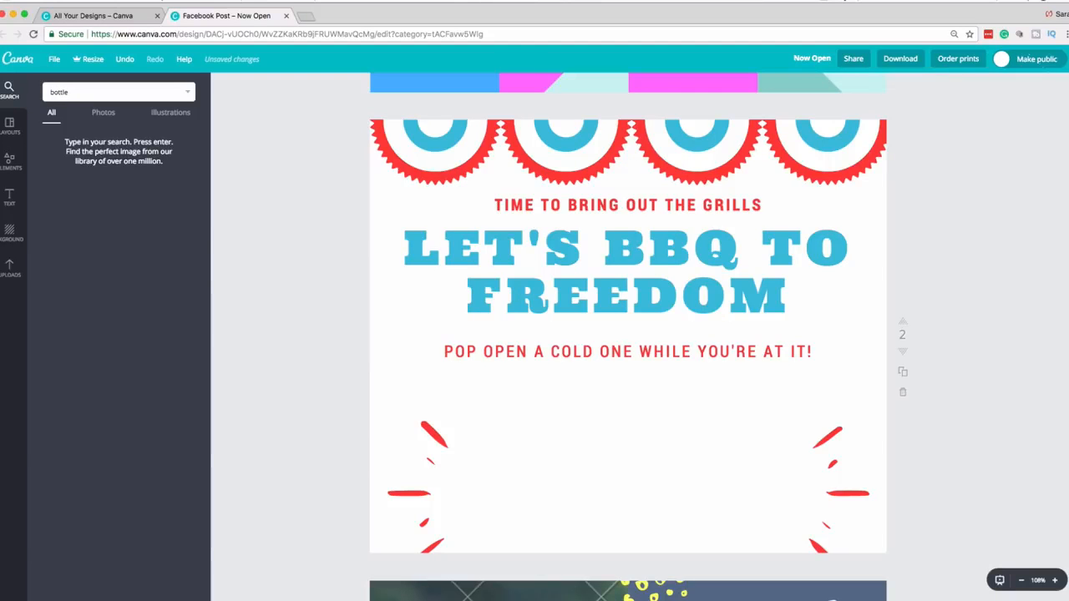
pyautogui.press('Return')
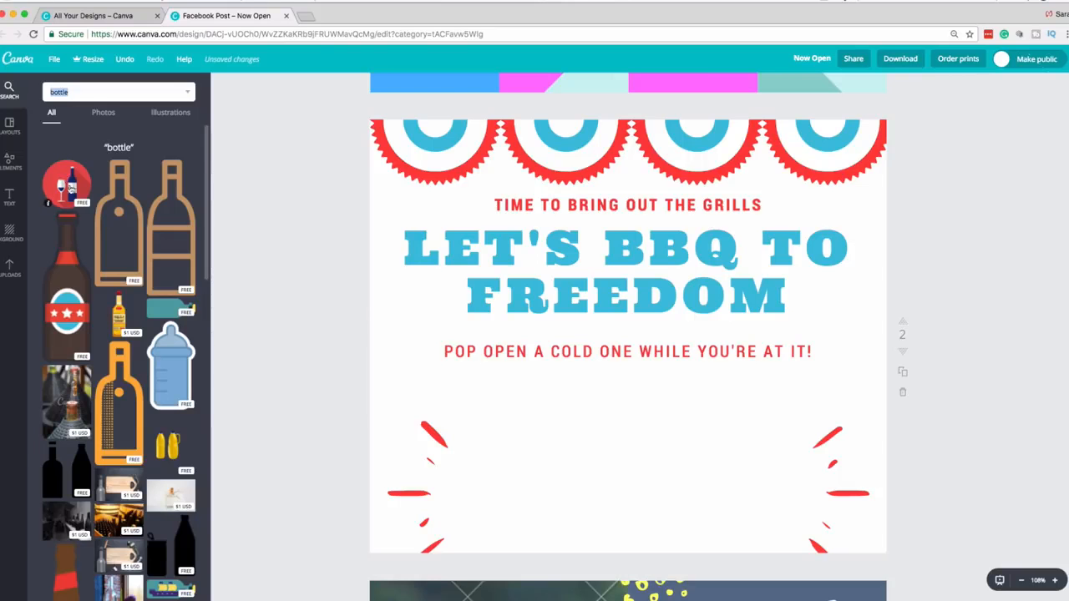
pyautogui.scroll(-5, 101, 326)
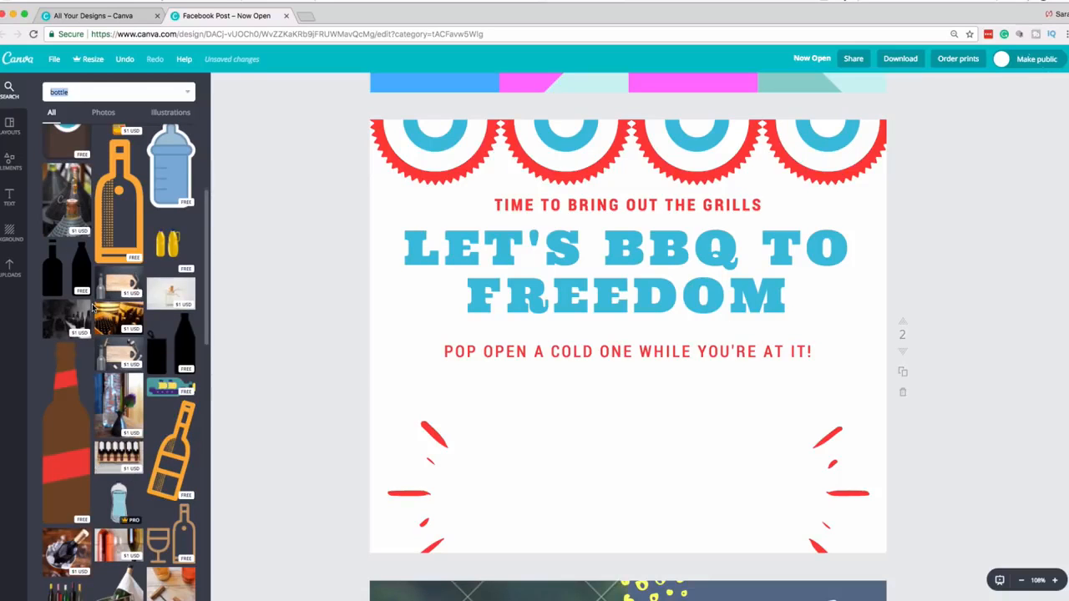
pyautogui.scroll(5, 93, 309)
pyautogui.click(67, 182)
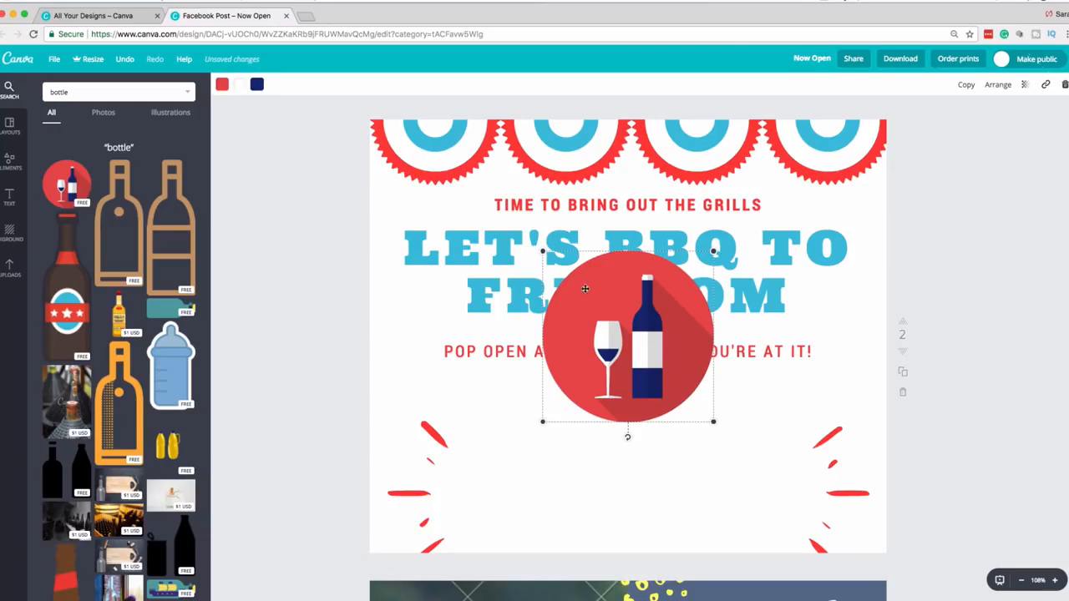
# Step: Position the wine graphic centrally beneath the "POP OPEN A COLD ONE" line and shrink it slightly
pyautogui.moveTo(630, 310); pyautogui.dragTo(631, 425)
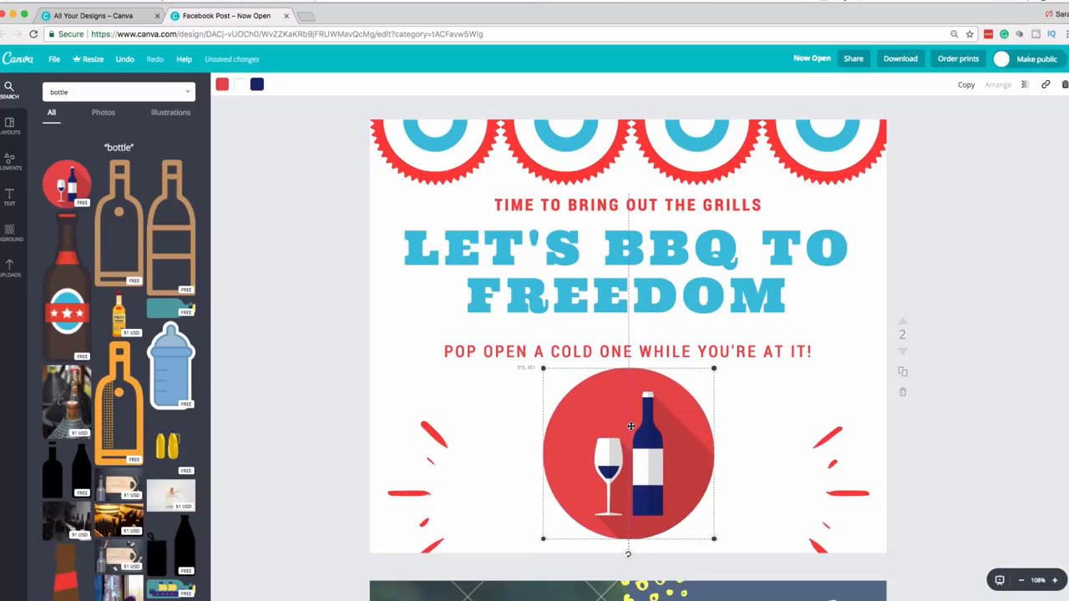
pyautogui.moveTo(714, 370); pyautogui.dragTo(702, 475)
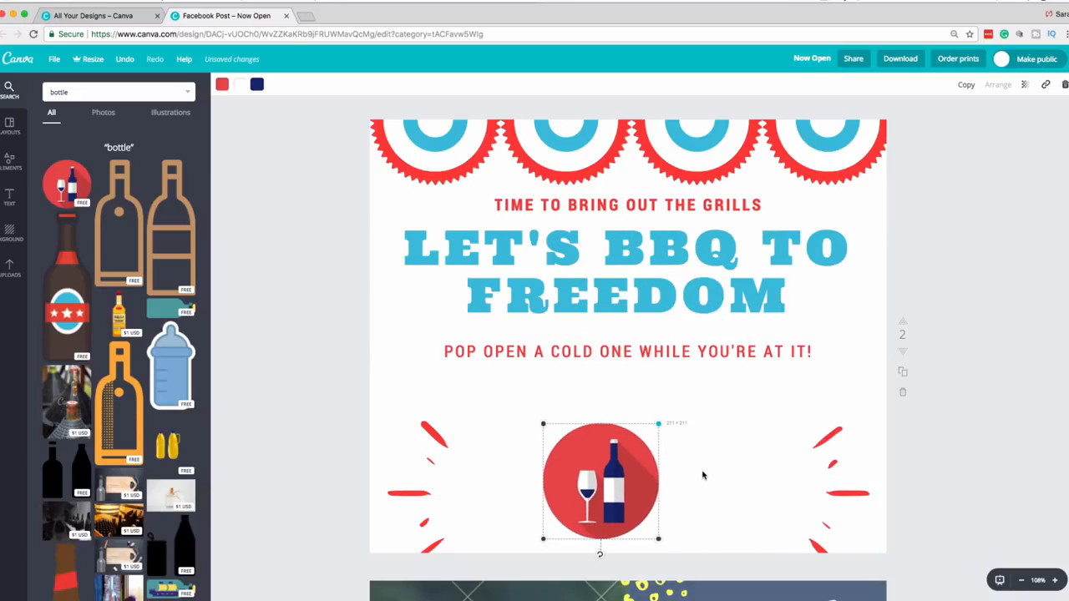
pyautogui.moveTo(659, 424); pyautogui.dragTo(712, 389)
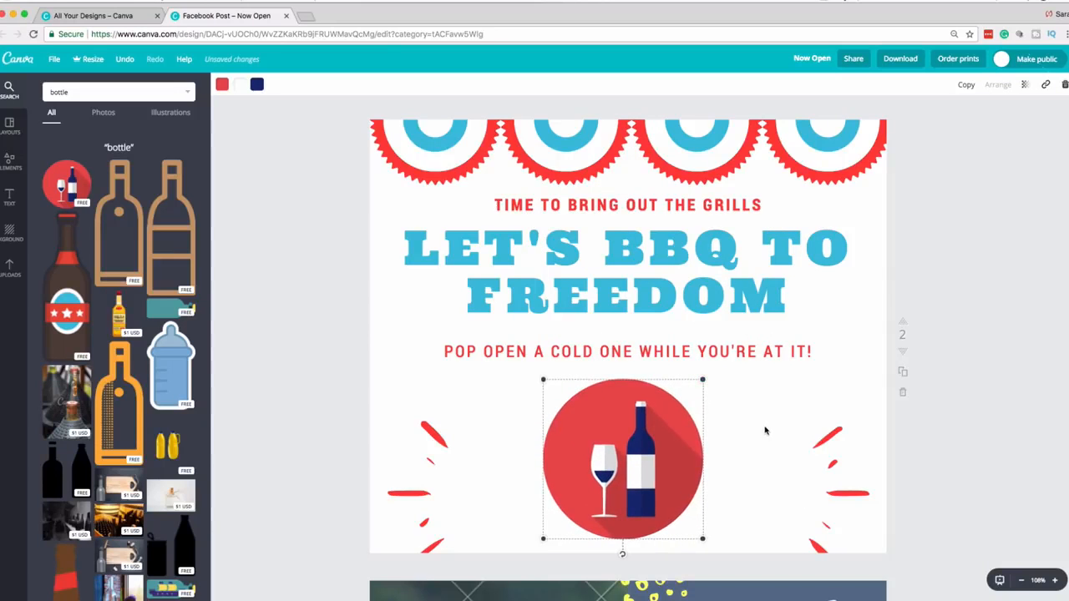
pyautogui.moveTo(649, 450); pyautogui.dragTo(628, 217)
pyautogui.moveTo(712, 306); pyautogui.dragTo(651, 450)
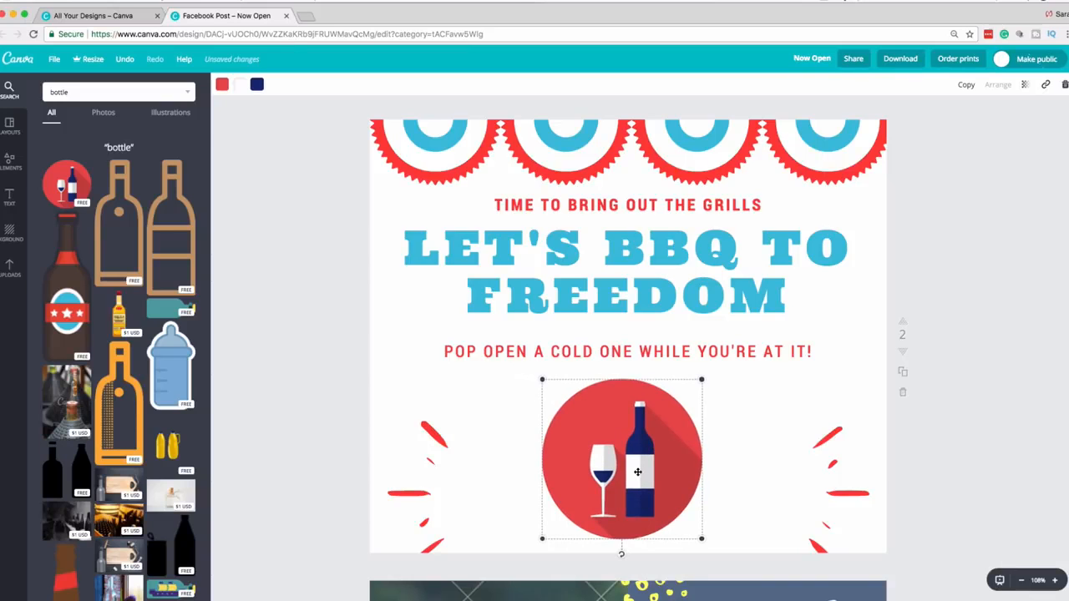
# Step: Recolour the wine graphic's red circle to pale aqua and deselect the graphic
pyautogui.click(222, 86)
pyautogui.click(270, 134)
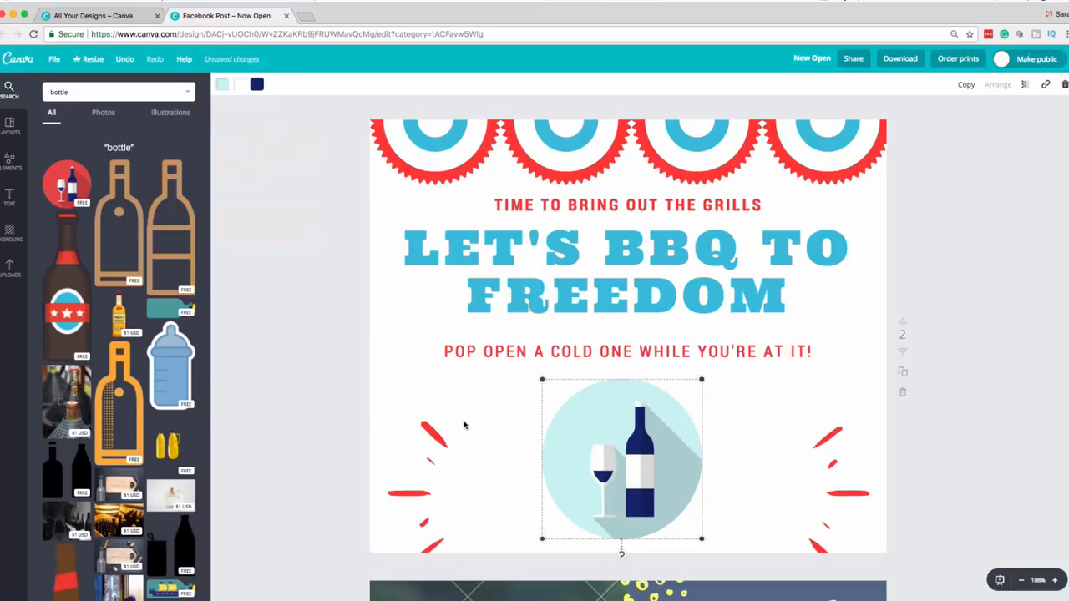
pyautogui.click(319, 366)
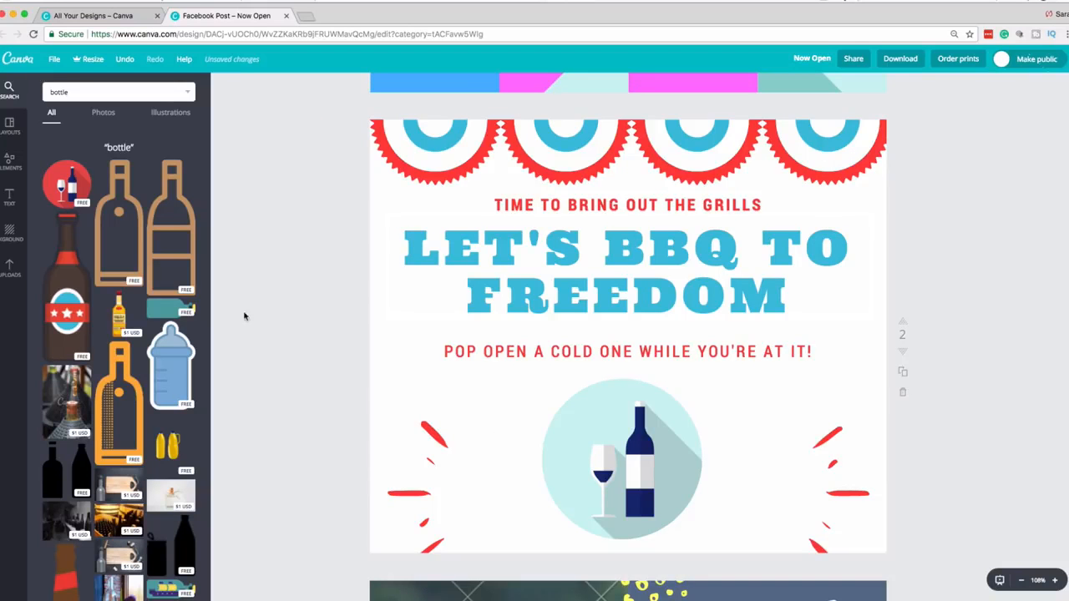
# Step: Add the free red scalloped line element and place it under the wine graphic at the second page's lower edge
pyautogui.click(12, 159)
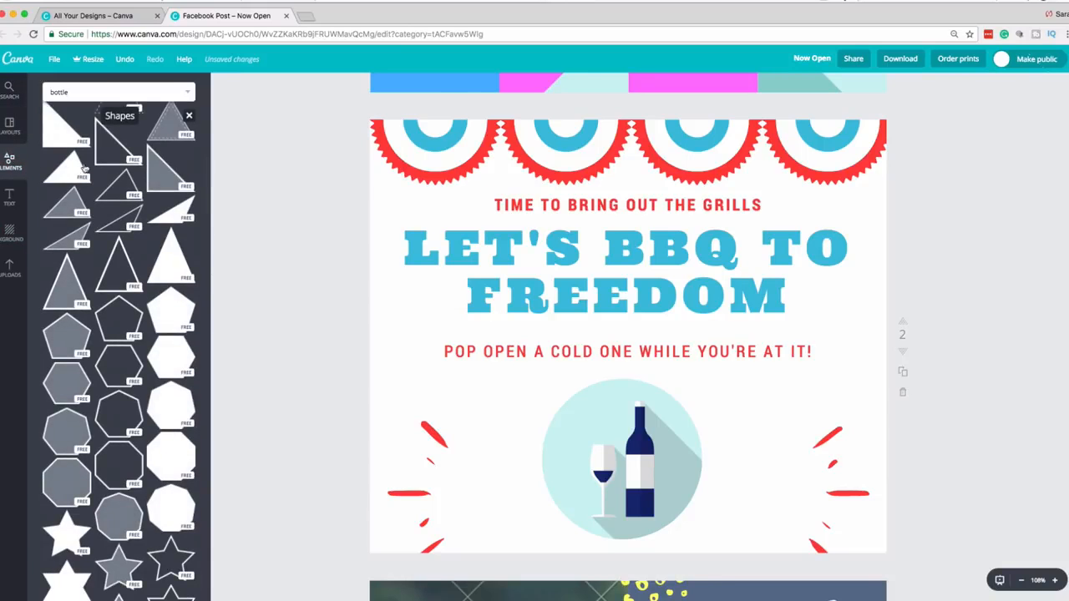
pyautogui.scroll(5, 123, 183)
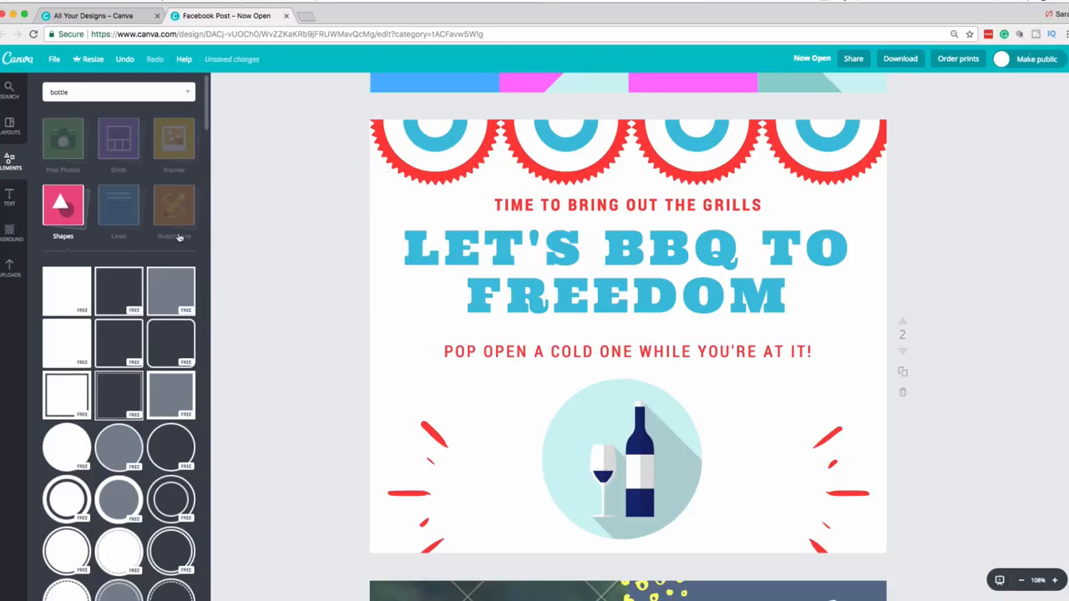
pyautogui.click(129, 216)
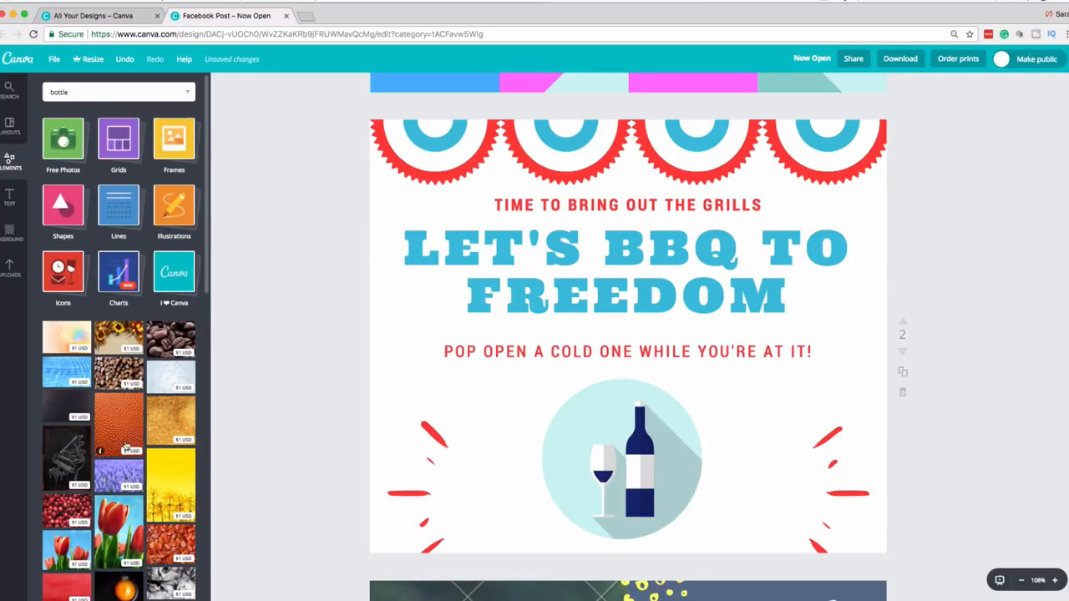
pyautogui.click(119, 207)
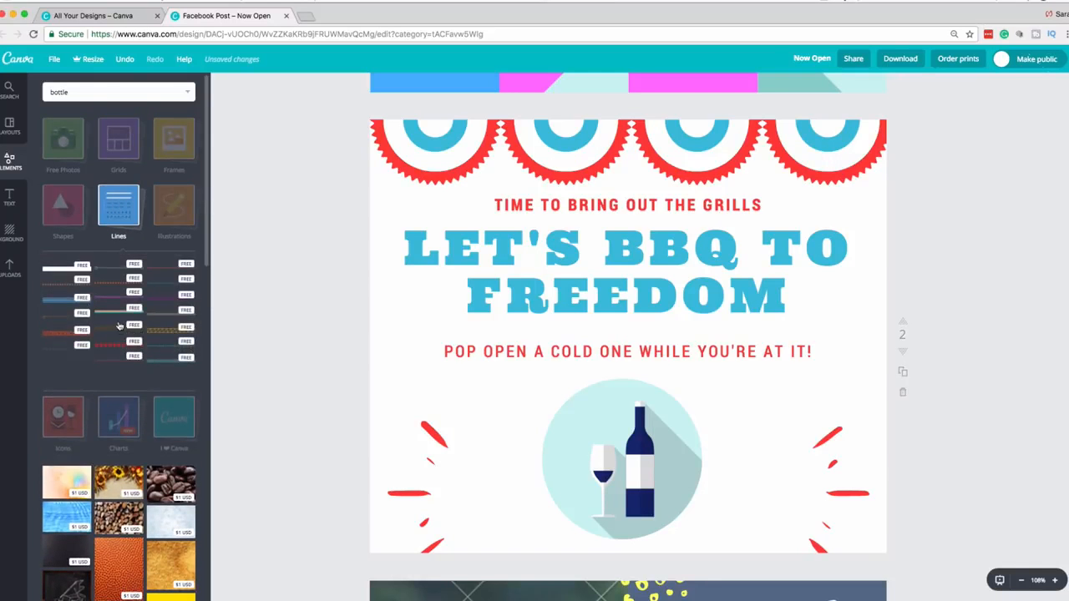
pyautogui.scroll(-3, 100, 293)
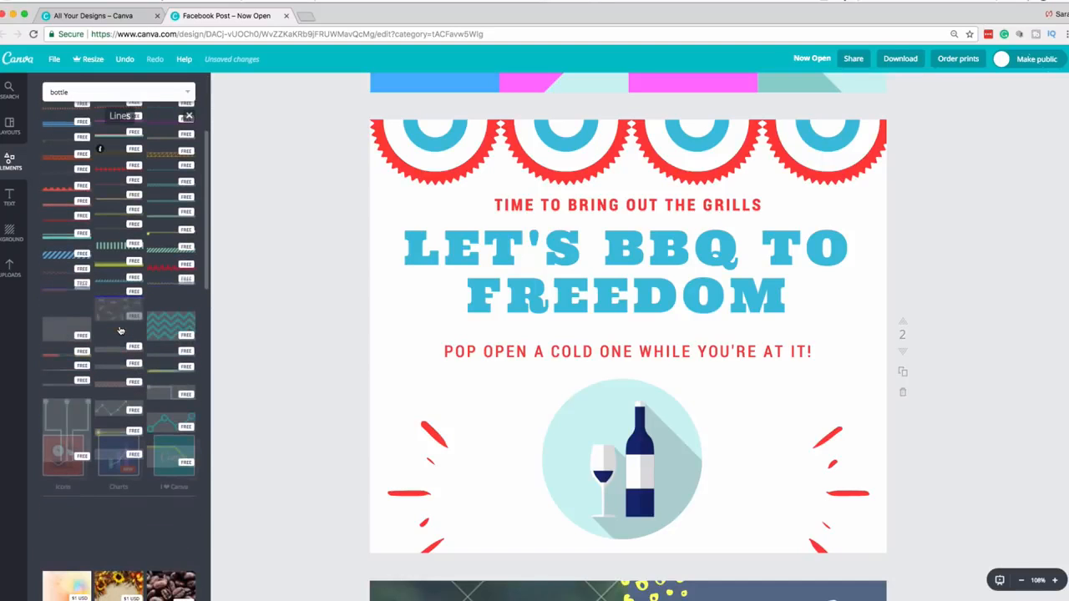
pyautogui.click(53, 192)
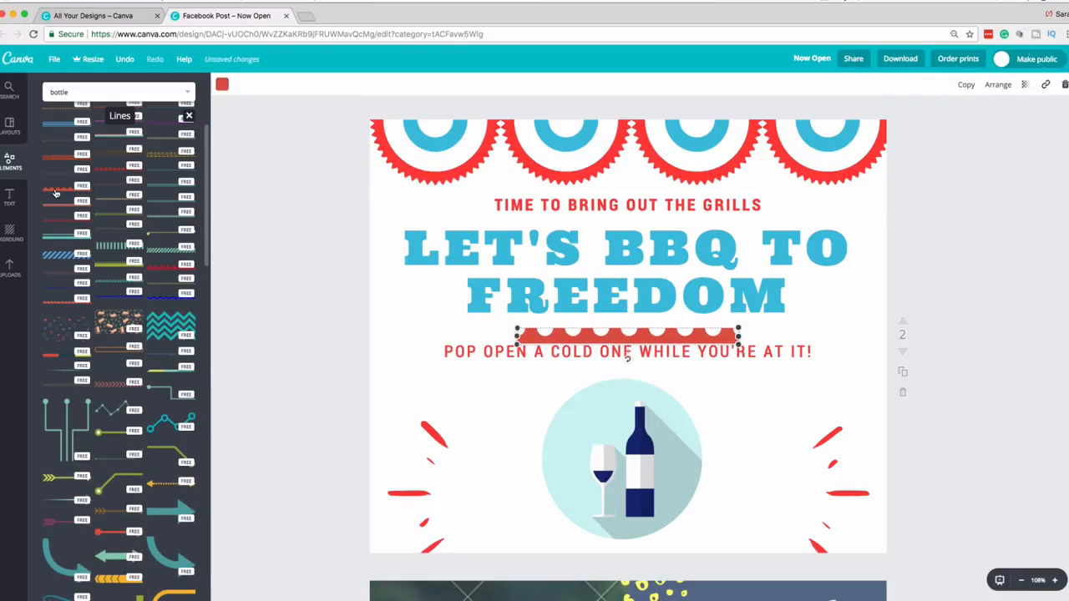
pyautogui.moveTo(621, 337); pyautogui.dragTo(632, 547)
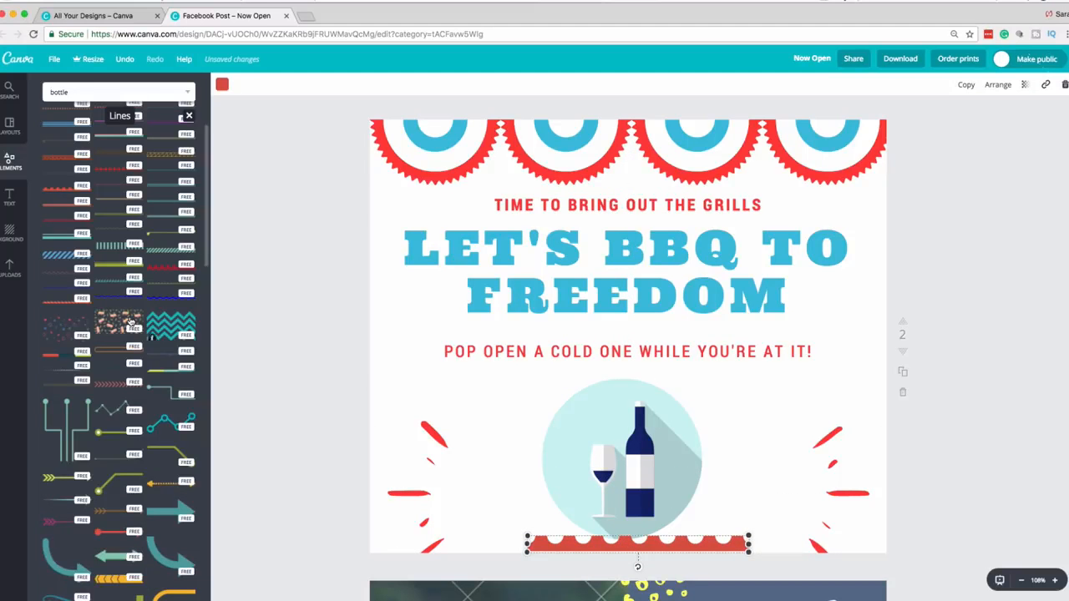
# Step: Look through the free illustrations and add the red pocket knife to the second page
pyautogui.scroll(5, 146, 334)
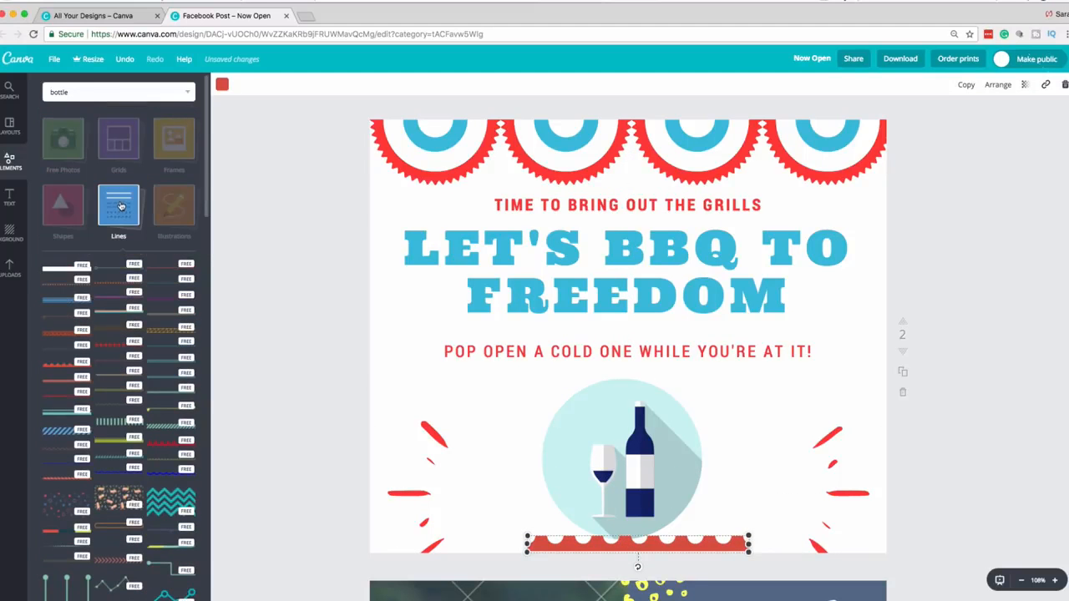
pyautogui.click(170, 214)
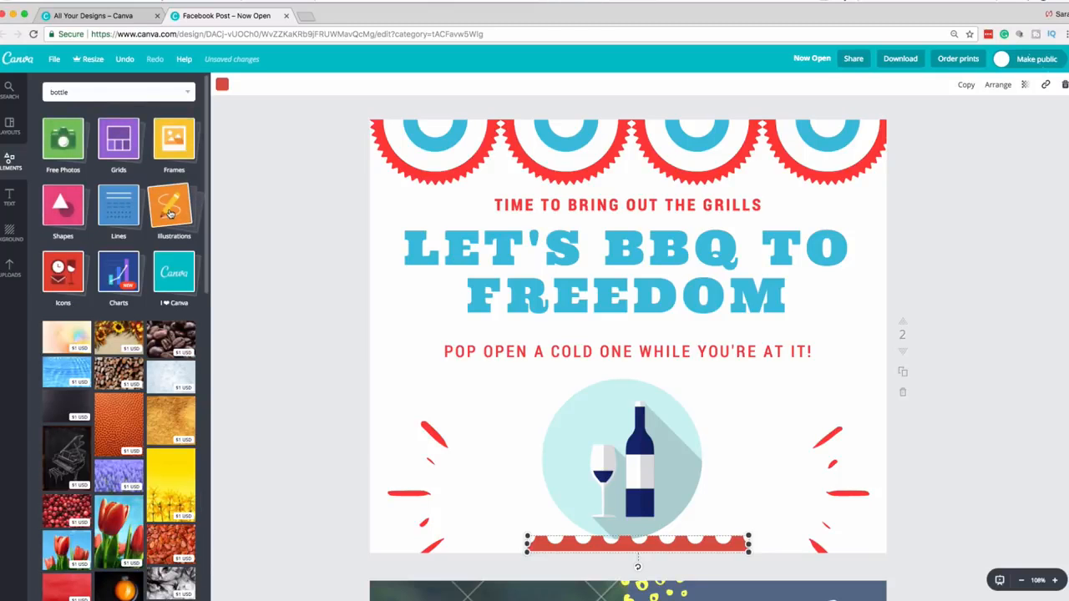
pyautogui.click(170, 214)
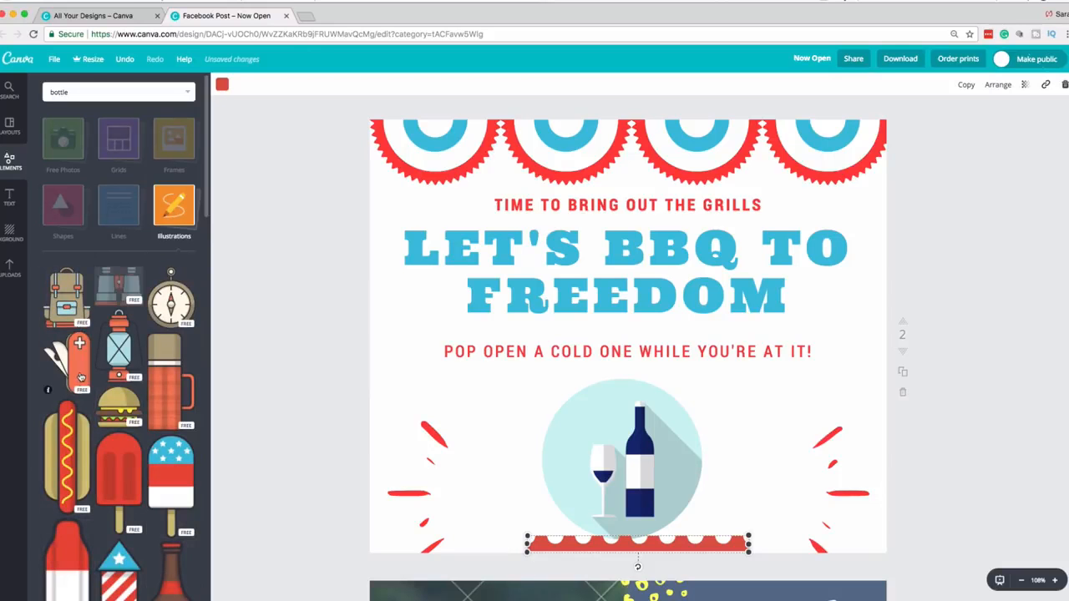
pyautogui.scroll(-10, 80, 378)
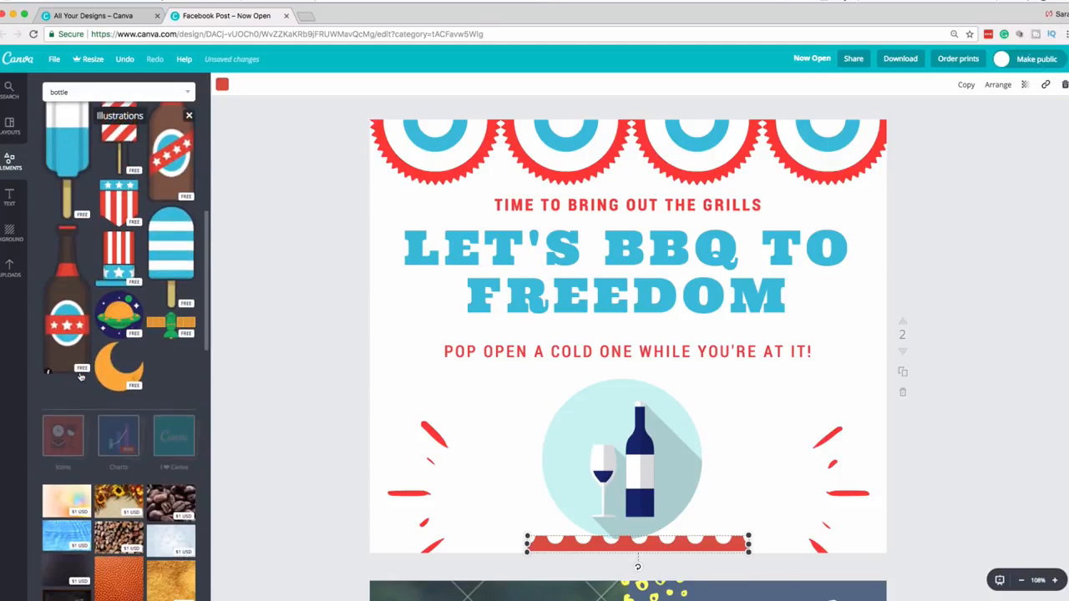
pyautogui.scroll(7, 80, 378)
pyautogui.scroll(2, 81, 377)
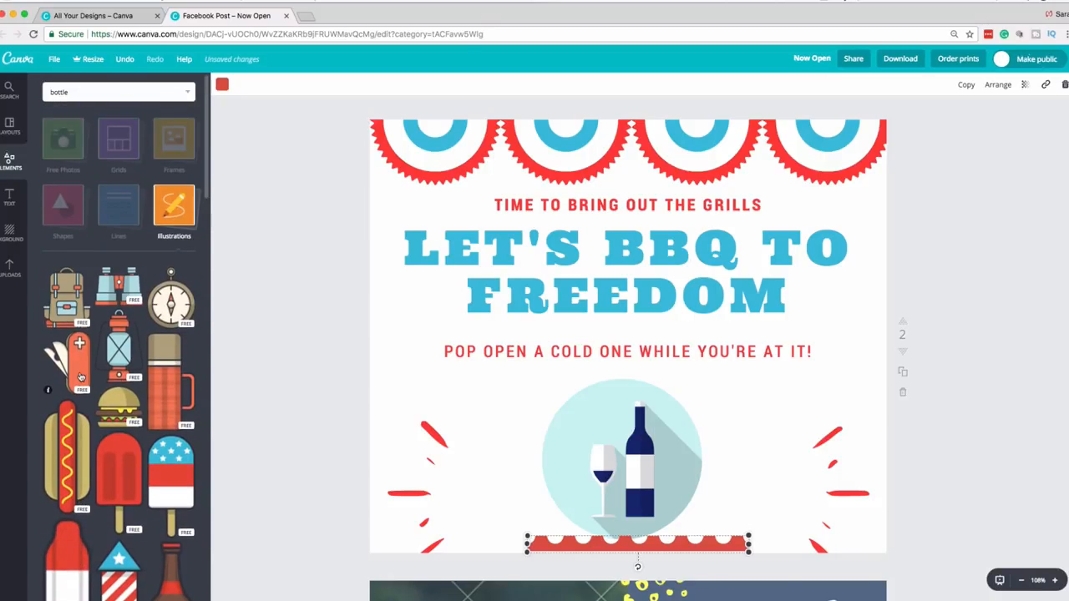
pyautogui.click(79, 376)
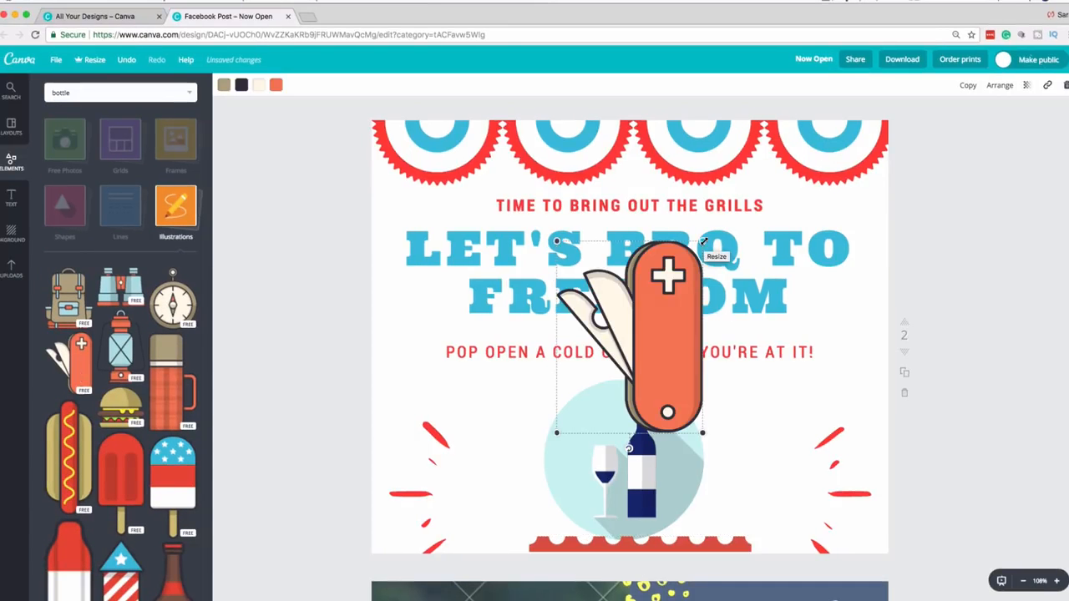
# Step: Shrink the red pocket knife, tilt it and place it over the second page's upper-right corner
pyautogui.moveTo(704, 242); pyautogui.dragTo(645, 316)
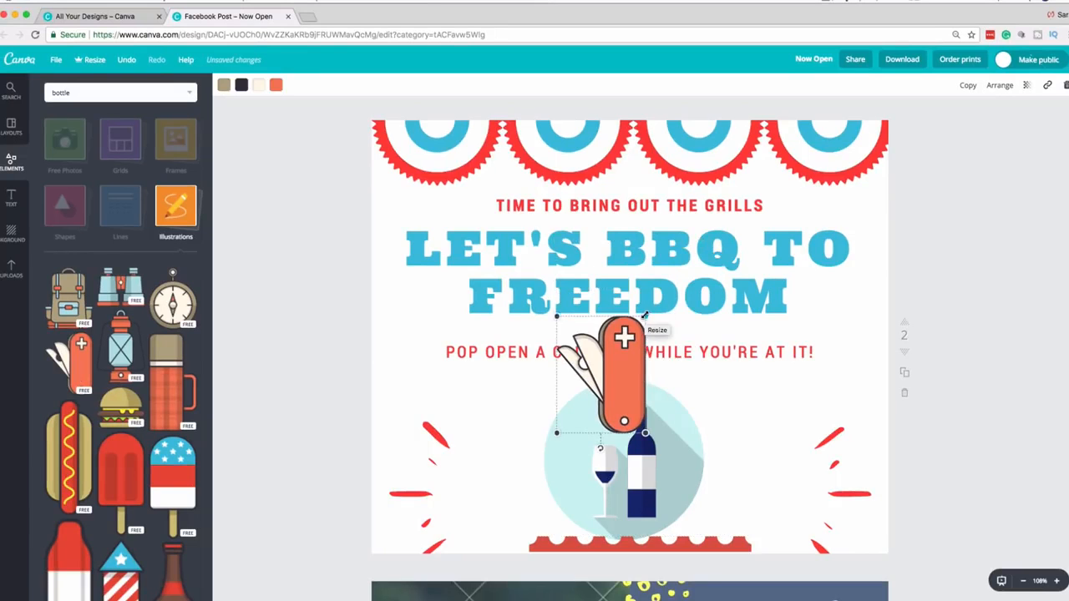
pyautogui.moveTo(601, 453); pyautogui.dragTo(643, 430)
pyautogui.moveTo(625, 370); pyautogui.dragTo(841, 179)
pyautogui.moveTo(895, 199); pyautogui.dragTo(862, 184)
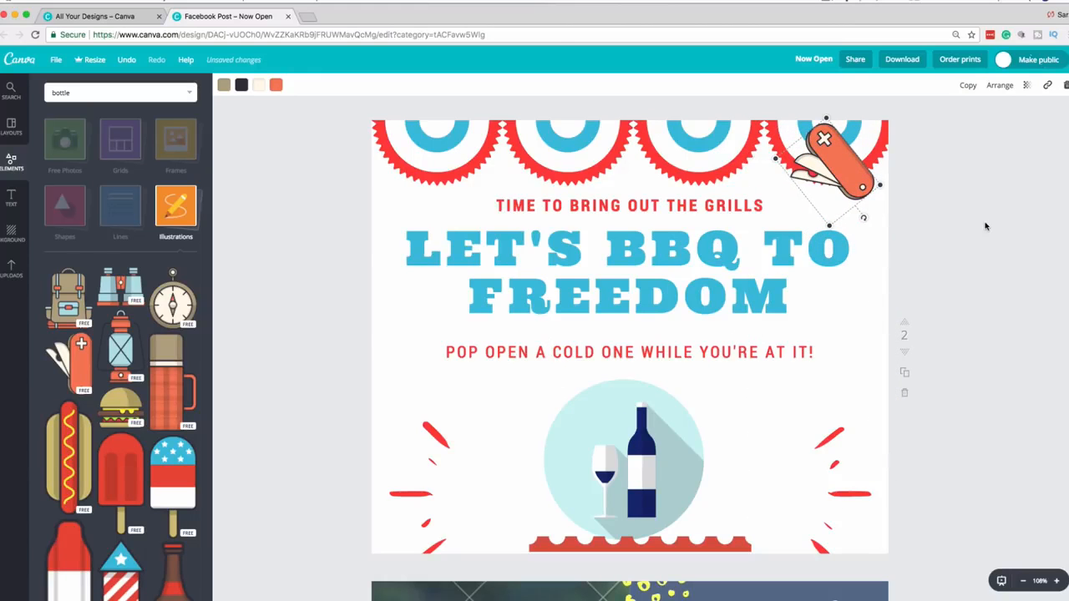
pyautogui.click(984, 226)
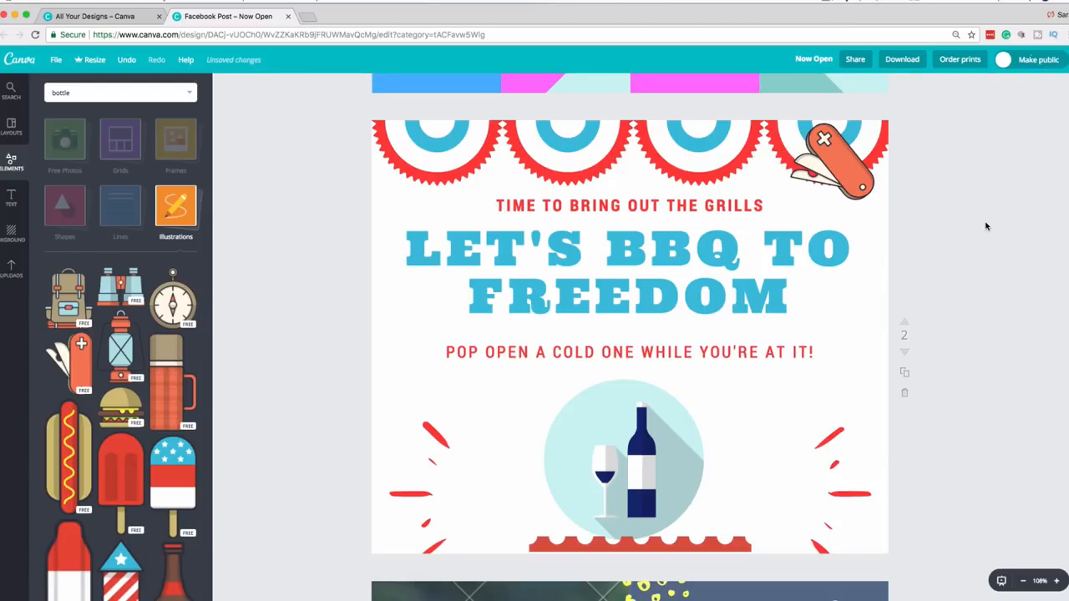
# Step: Delete the red pocket knife from the second page
pyautogui.click(863, 180)
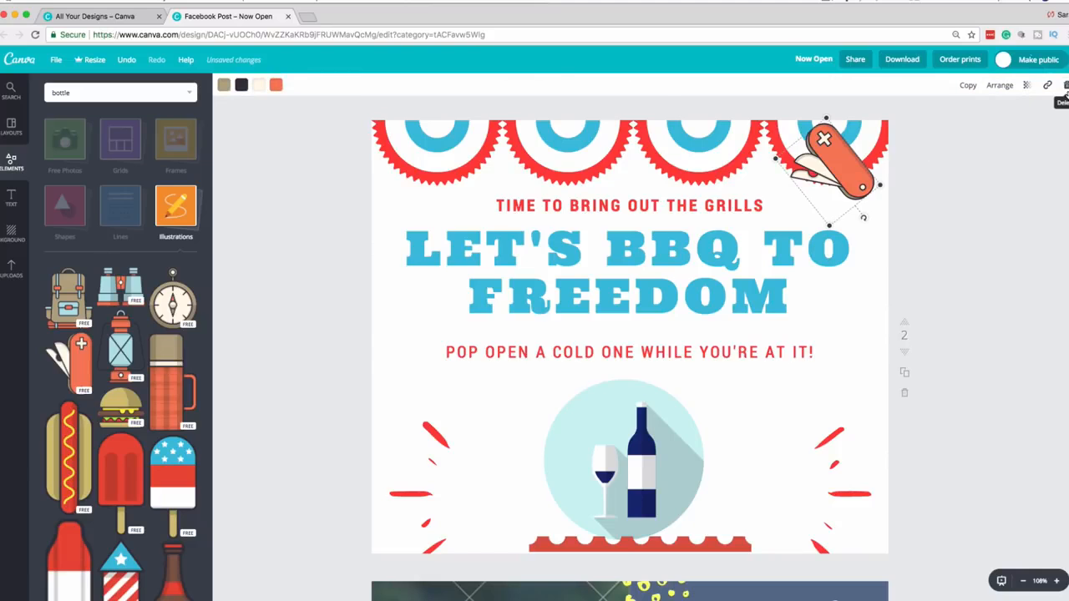
pyautogui.click(1065, 86)
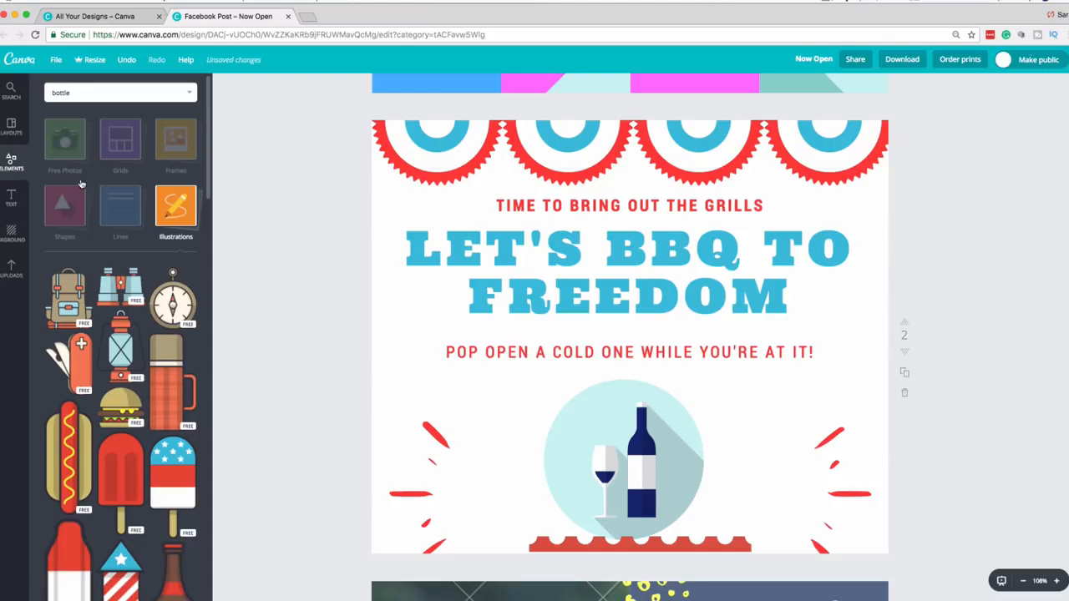
# Step: Look through the element categories, including the icons and the free photos
pyautogui.click(70, 207)
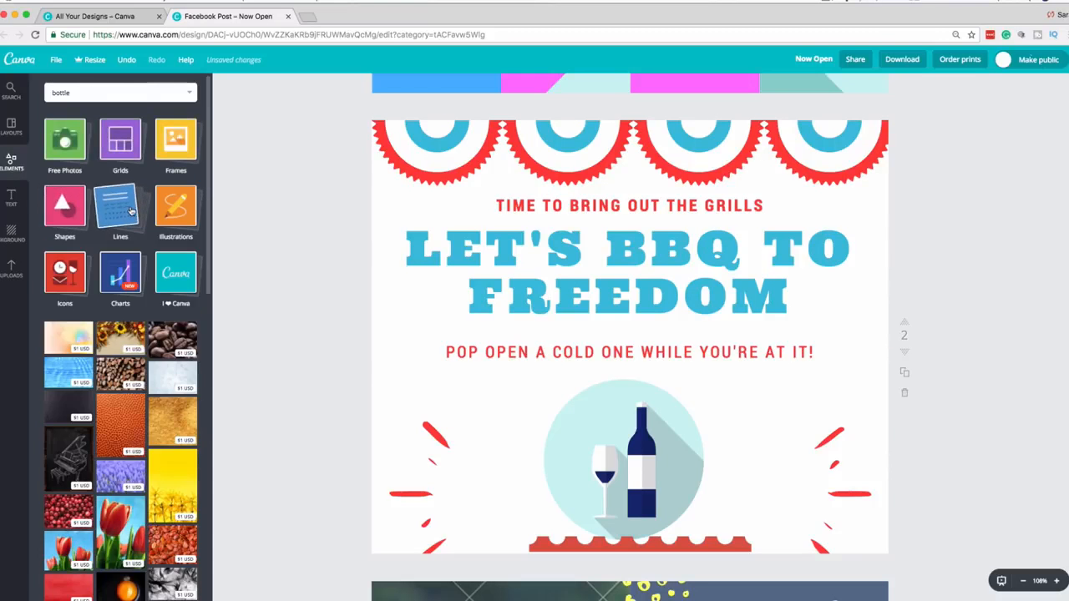
pyautogui.click(125, 209)
pyautogui.click(57, 216)
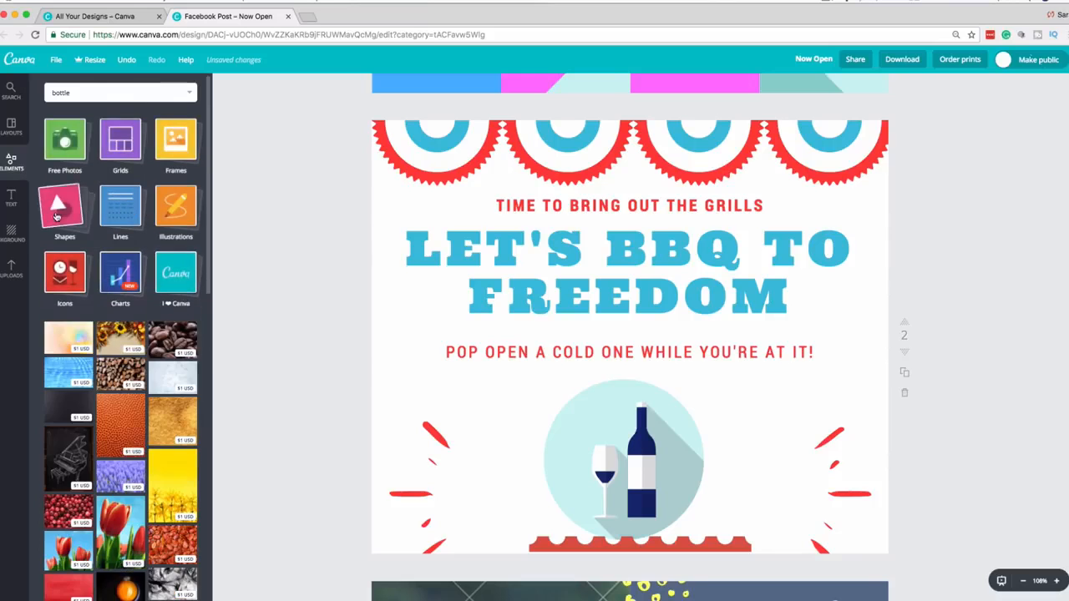
pyautogui.click(61, 276)
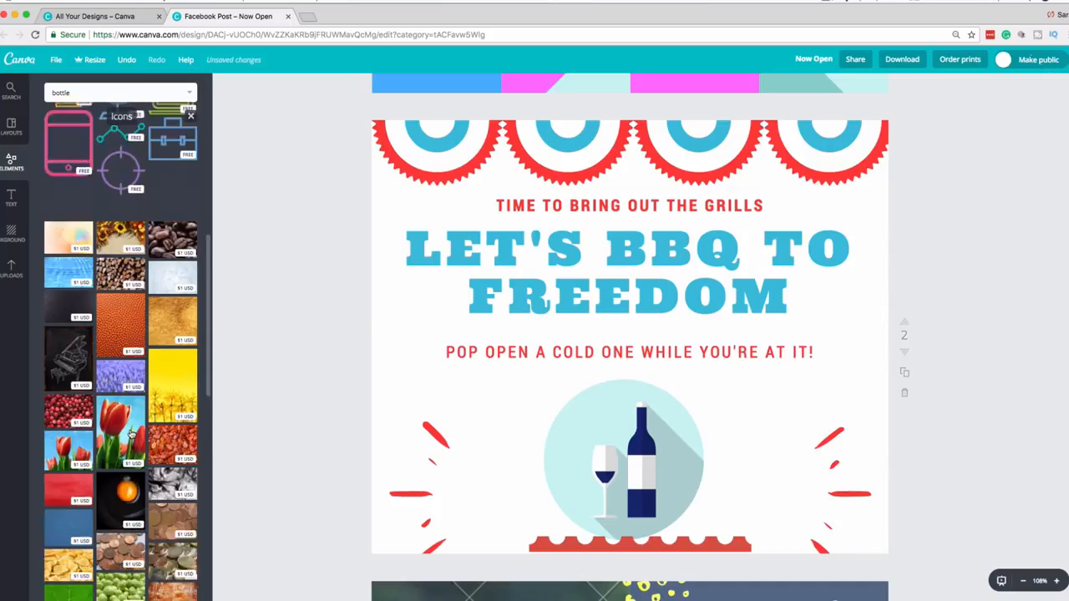
pyautogui.click(66, 154)
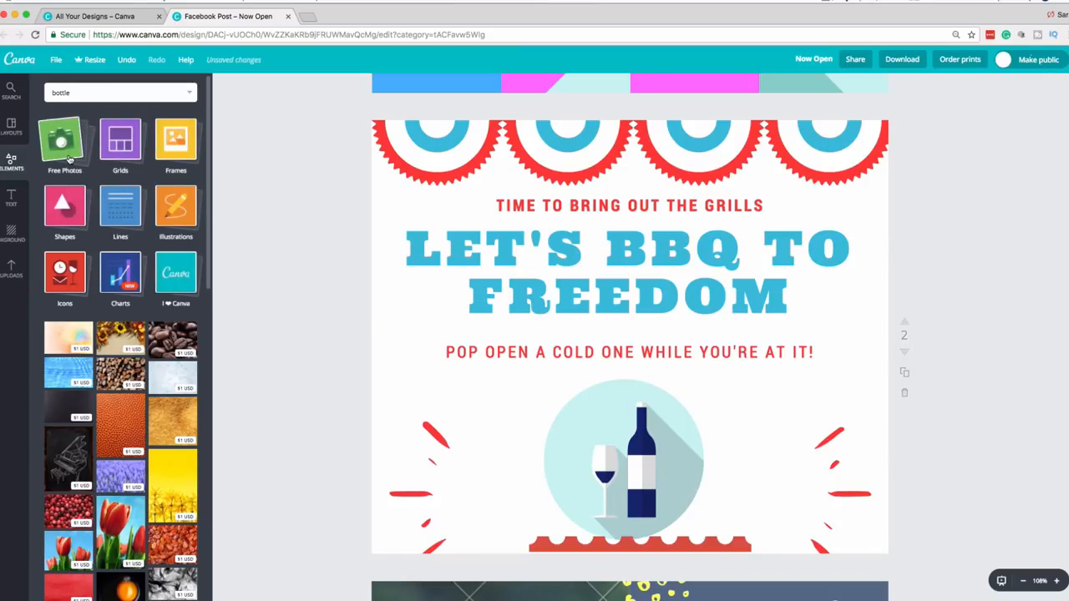
pyautogui.scroll(-3, 53, 155)
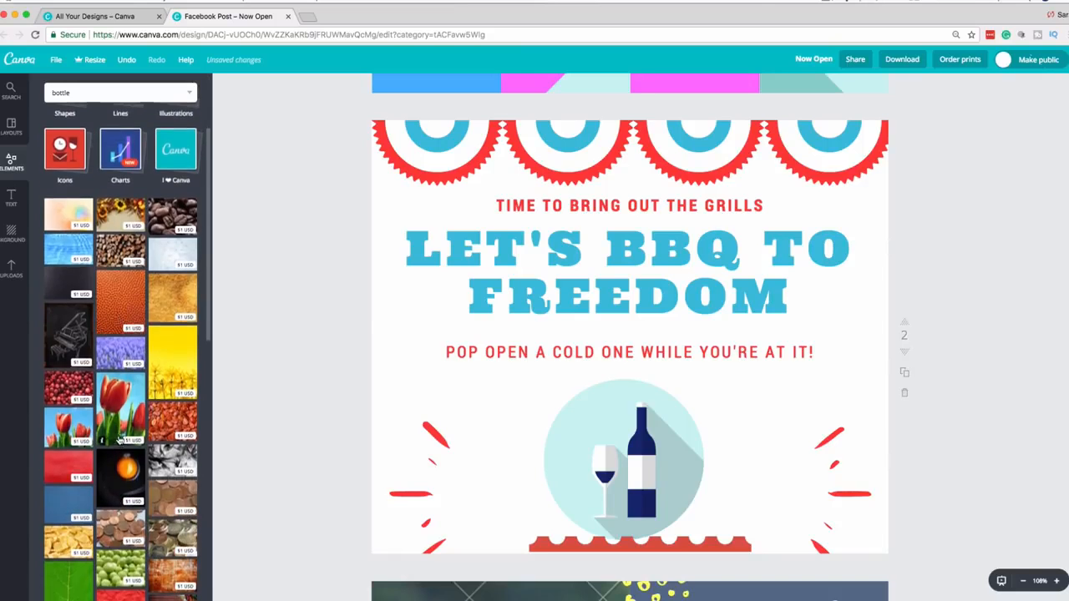
pyautogui.scroll(3, 52, 156)
pyautogui.click(67, 153)
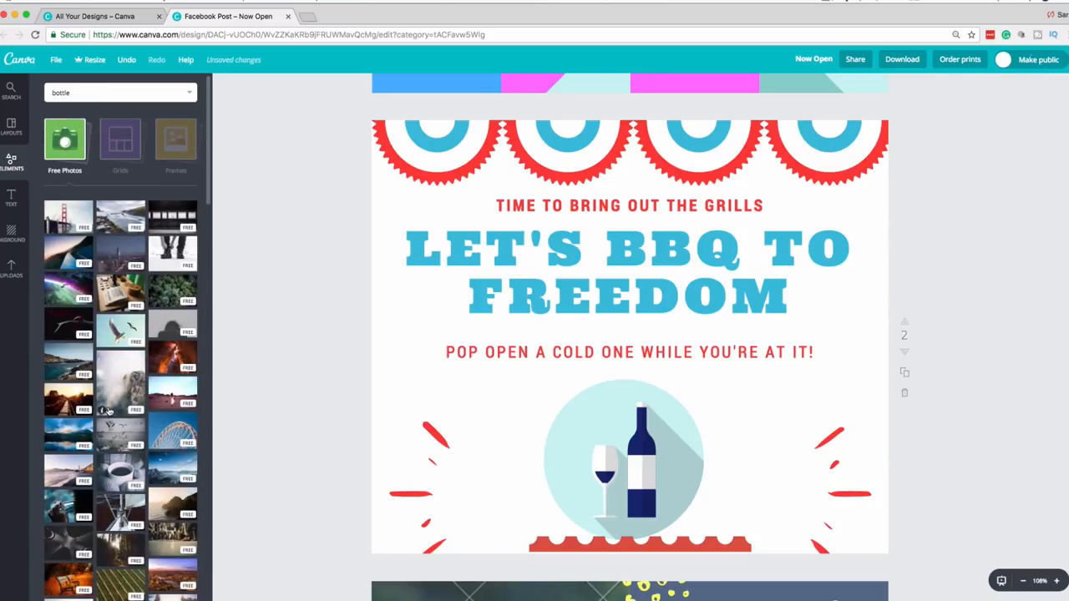
pyautogui.scroll(-3, 109, 411)
pyautogui.click(111, 410)
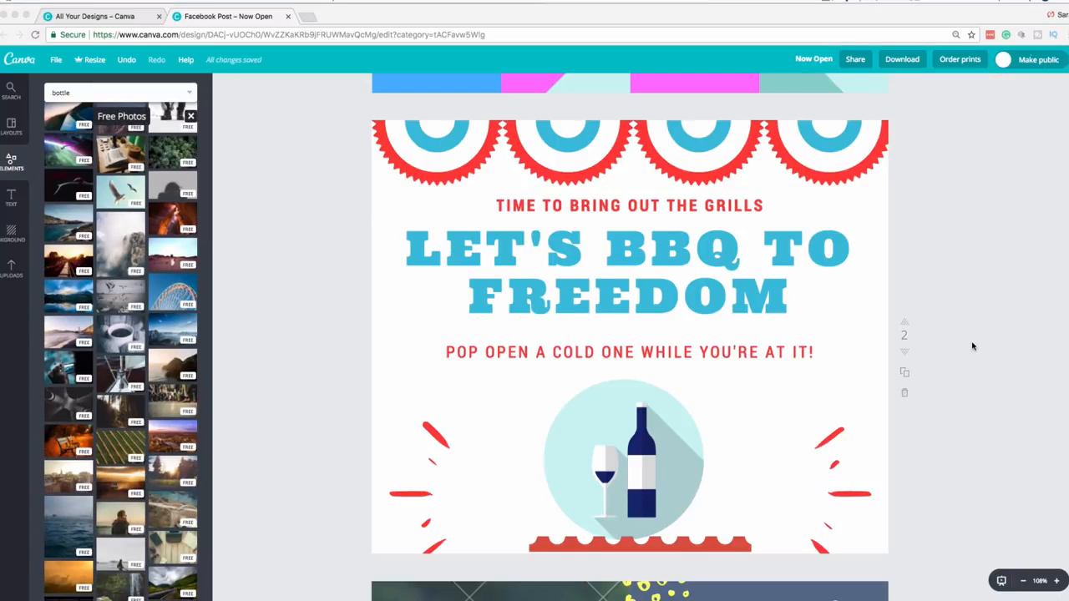
# Step: Delete the watermarked father-and-daughter image from the third page's layout, keeping its photo frame
pyautogui.scroll(-5, 972, 345)
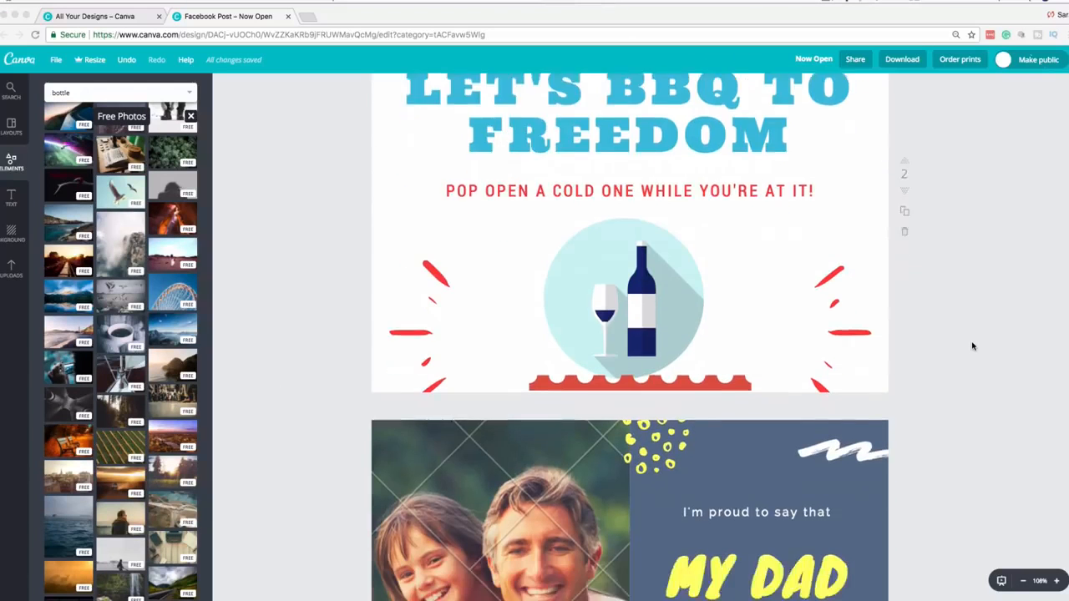
pyautogui.scroll(-2, 972, 346)
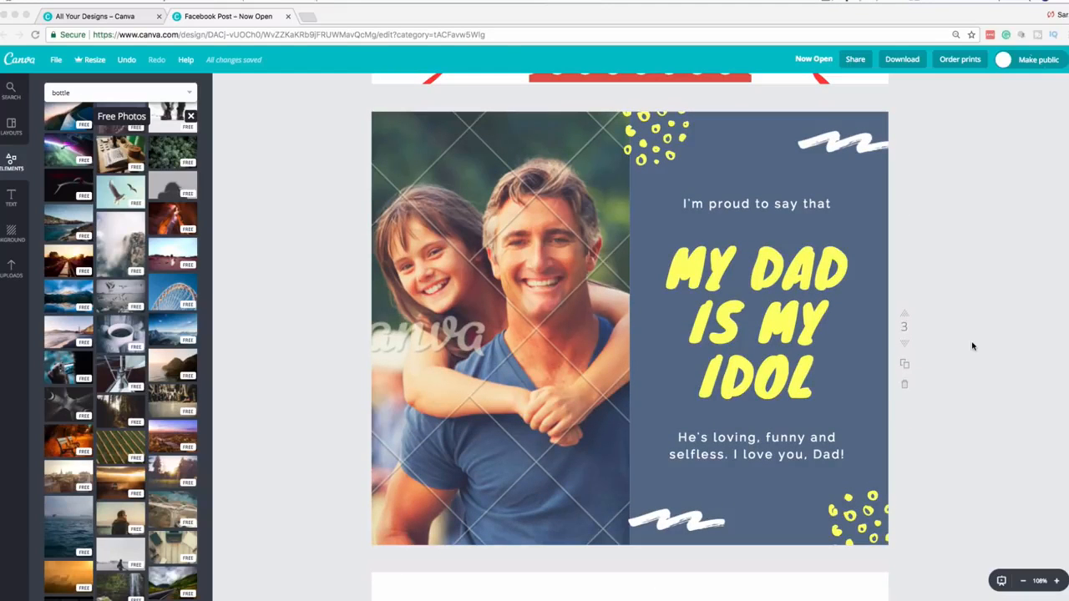
pyautogui.click(972, 346)
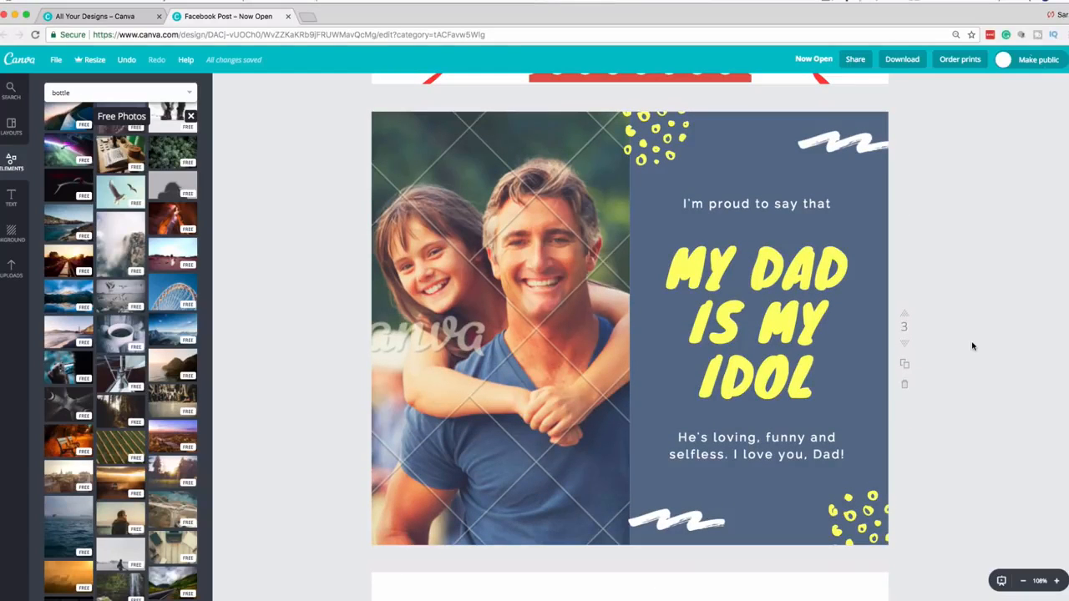
pyautogui.click(415, 332)
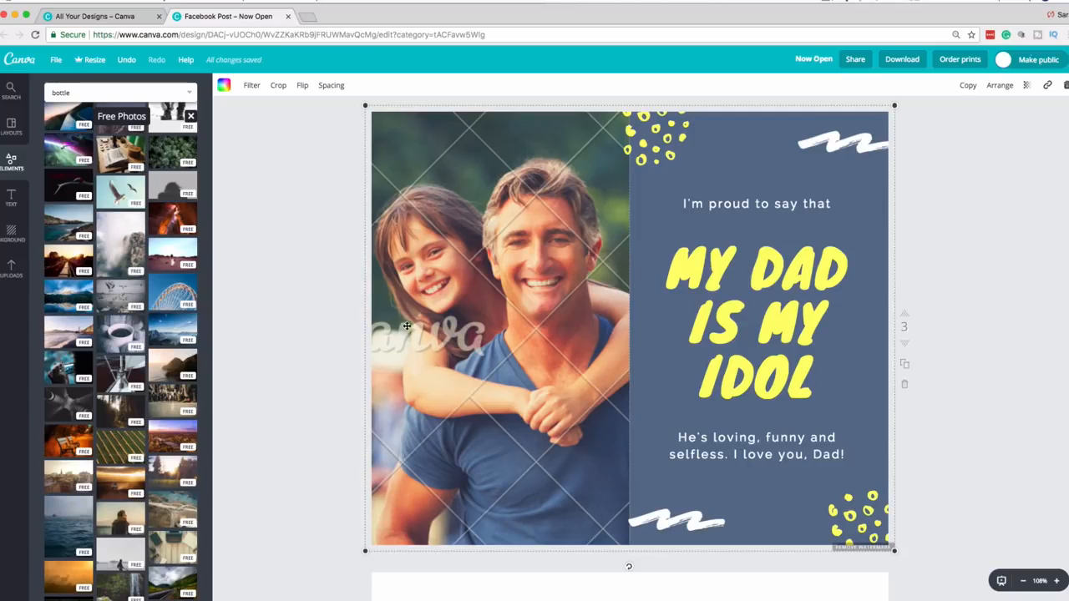
pyautogui.click(1065, 86)
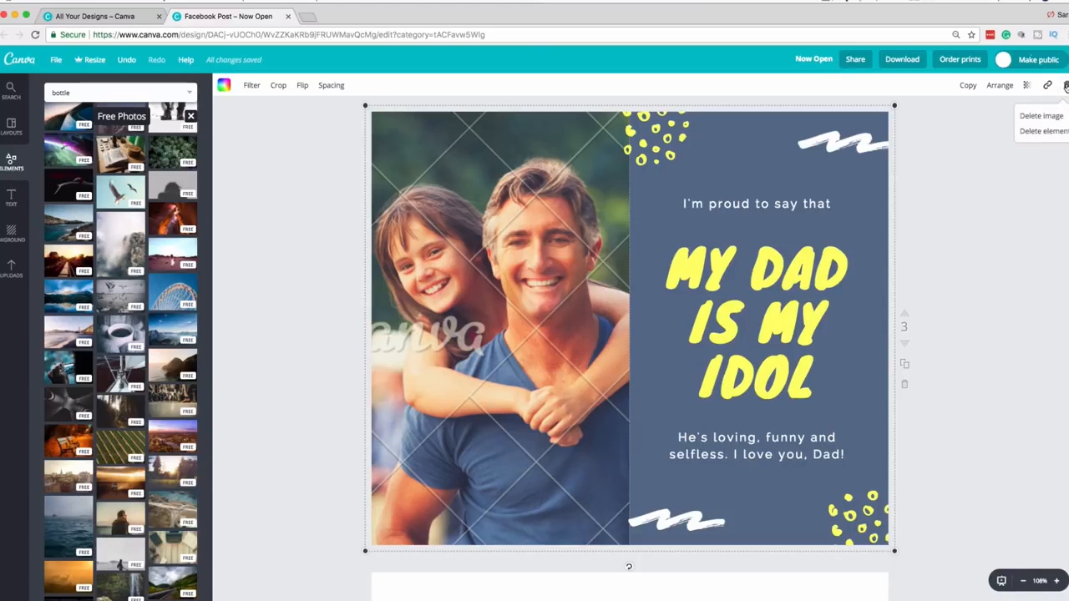
pyautogui.click(1041, 117)
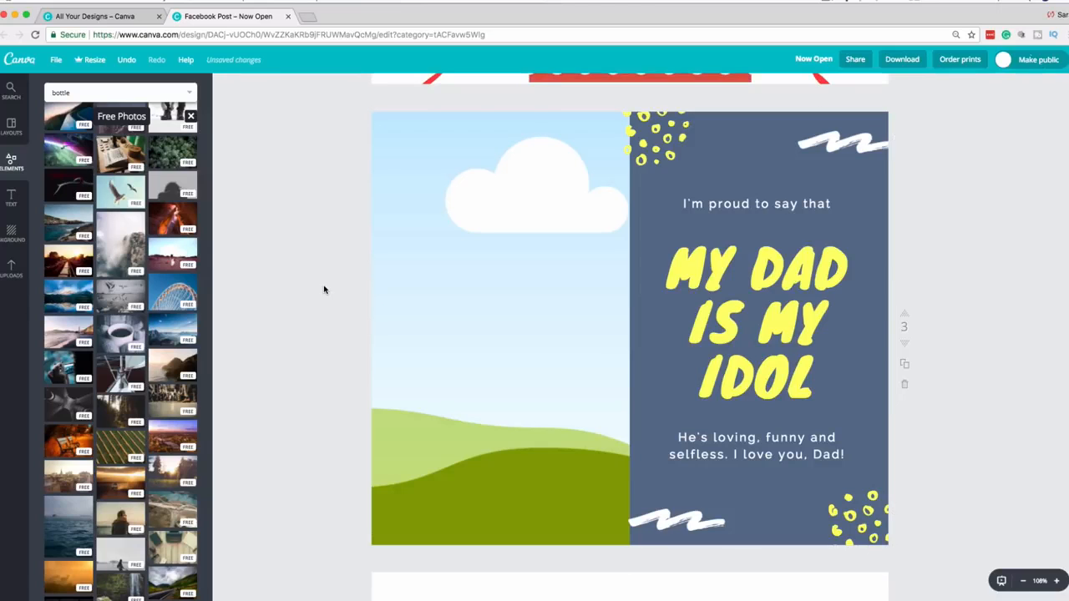
# Step: Replace the old "bottle" search with a search of the image library for "man"
pyautogui.click(190, 116)
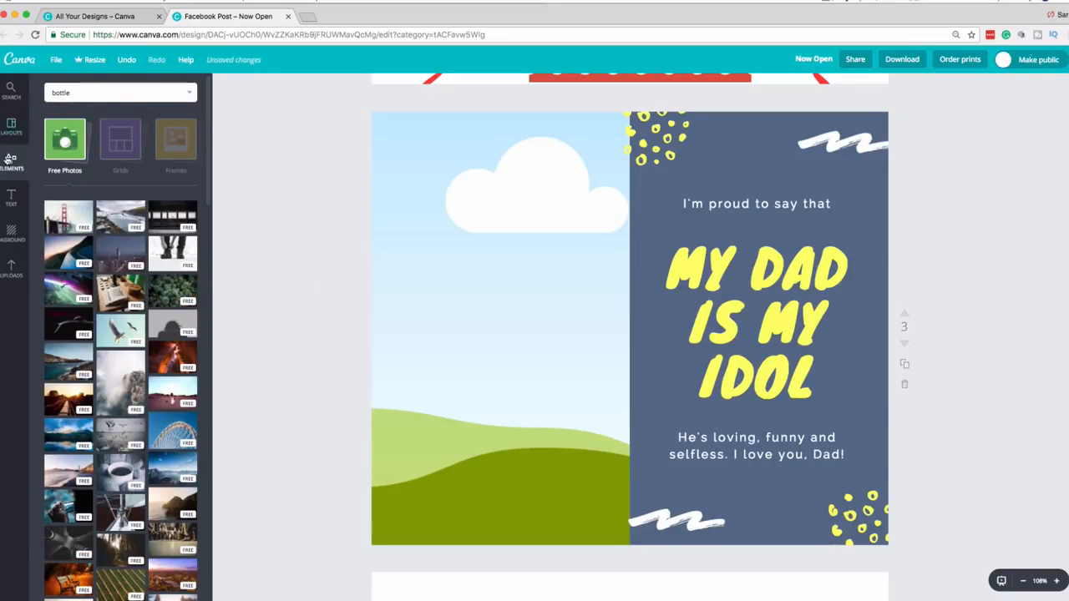
pyautogui.click(135, 95)
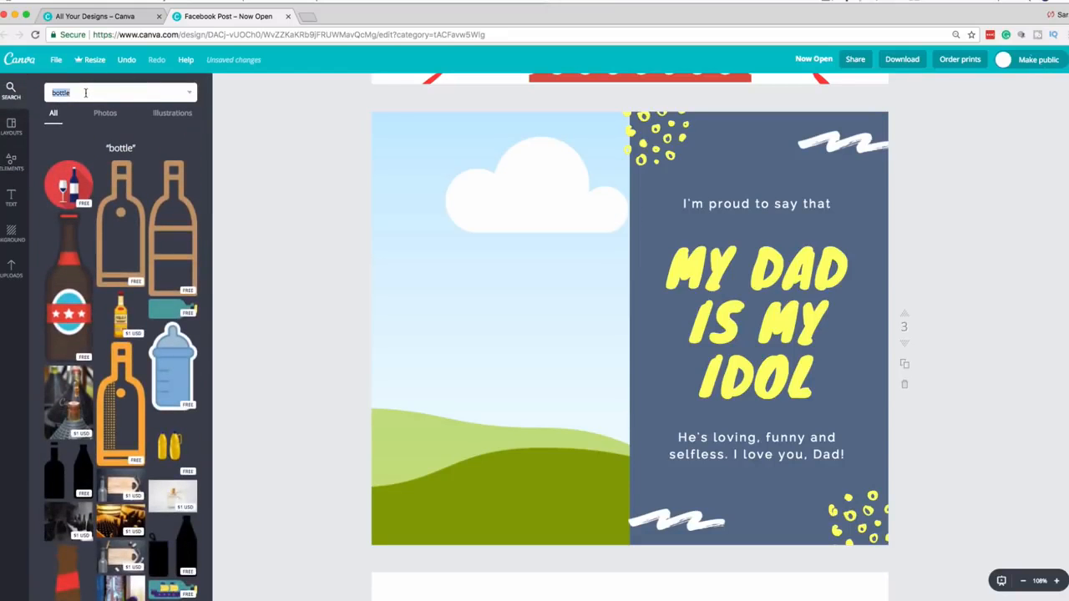
pyautogui.press('BackSpace')
pyautogui.click(12, 162)
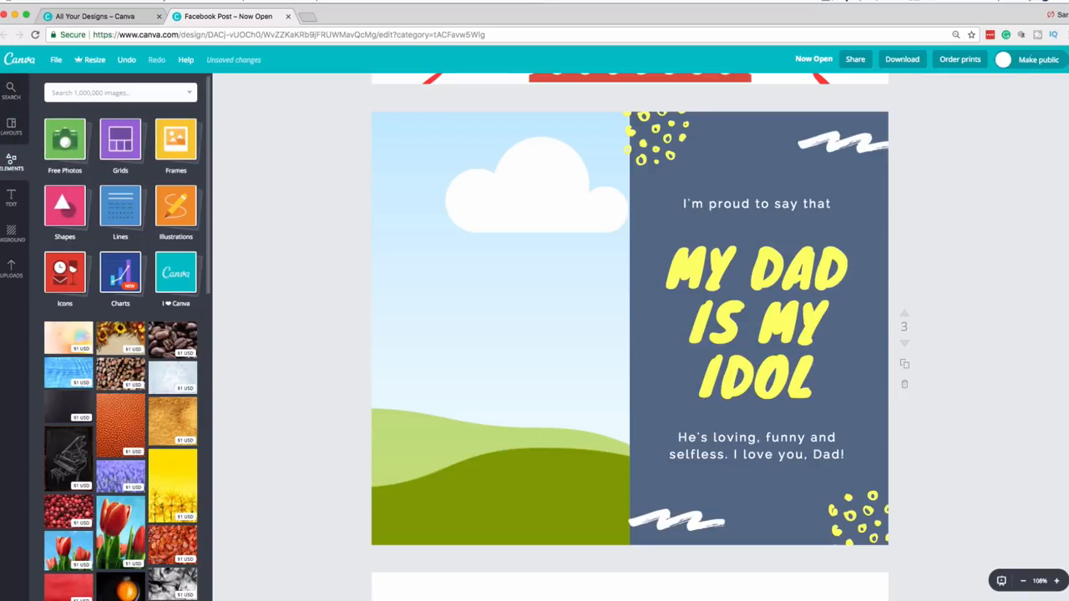
pyautogui.click(65, 138)
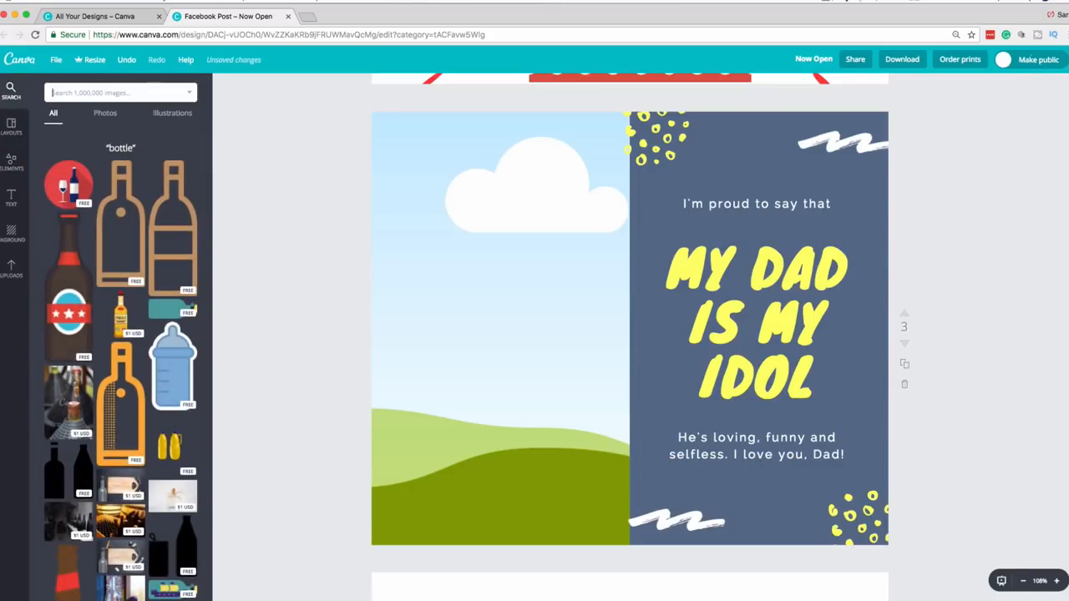
pyautogui.write('man')
pyautogui.press('Return')
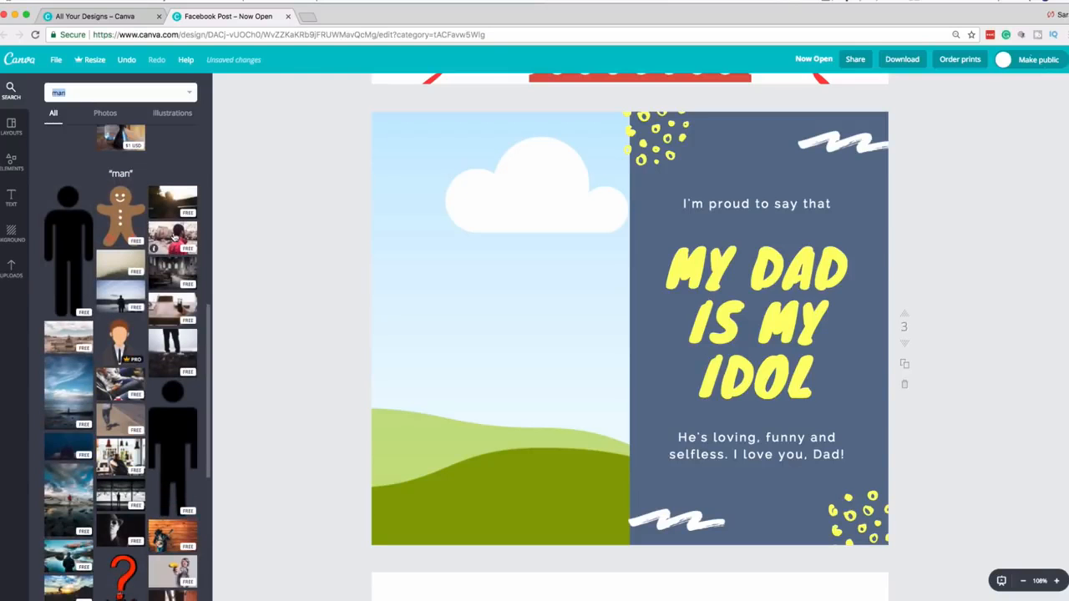
# Step: Fill the third page's empty photo frame with the free photo of the man in a red jacket and reposition the crop to show him
pyautogui.click(174, 236)
pyautogui.moveTo(611, 326); pyautogui.dragTo(417, 304)
pyautogui.doubleClick(470, 319)
pyautogui.moveTo(500, 322); pyautogui.dragTo(400, 317)
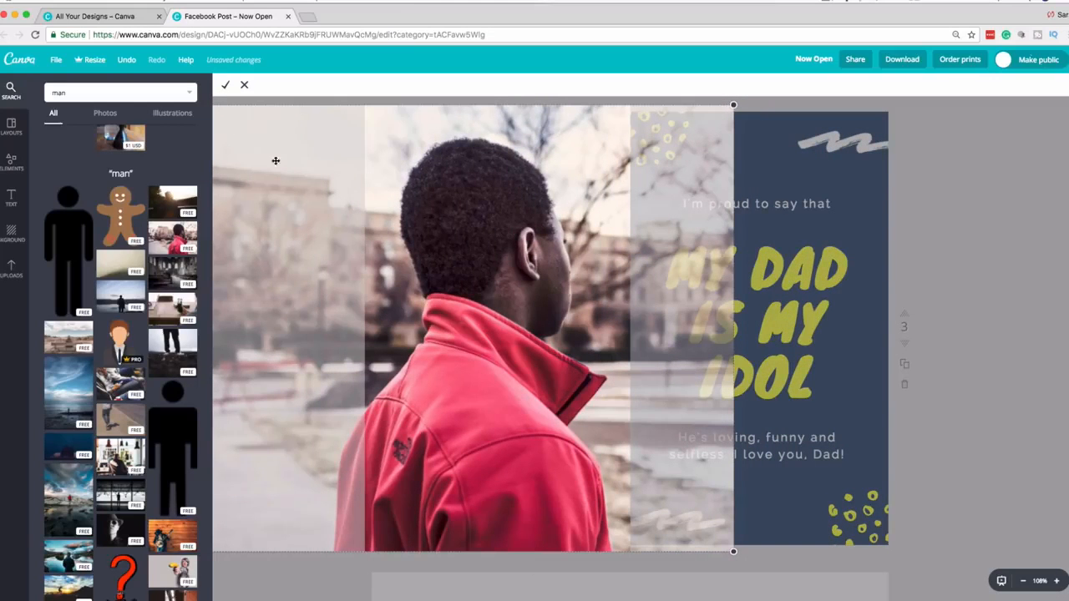
pyautogui.click(224, 88)
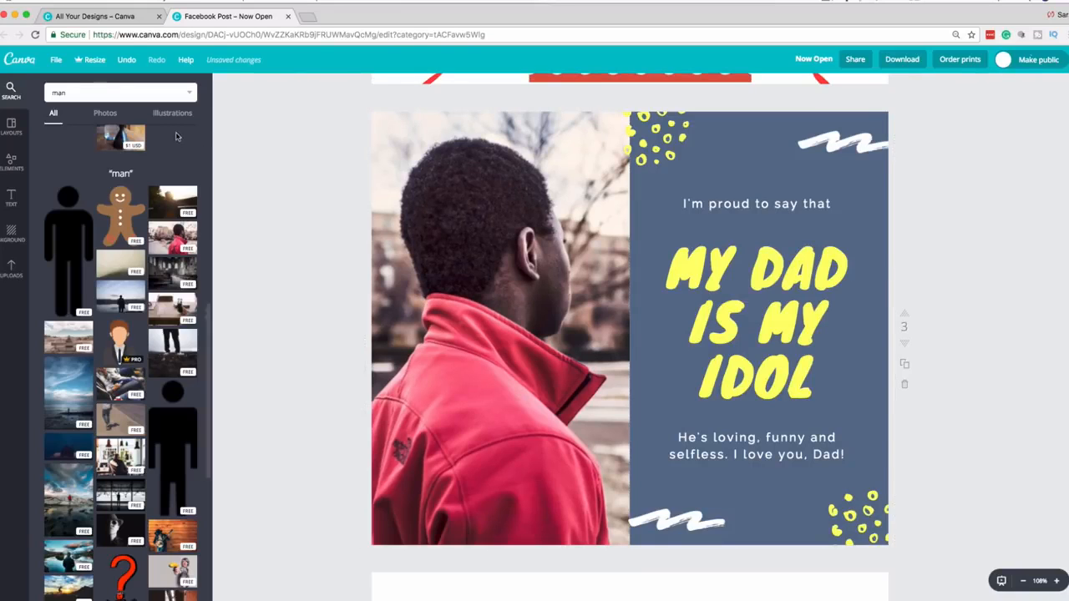
# Step: Clear the image search and delete the photo of the man in the red jacket from the third page's frame
pyautogui.doubleClick(87, 92)
pyautogui.press('BackSpace')
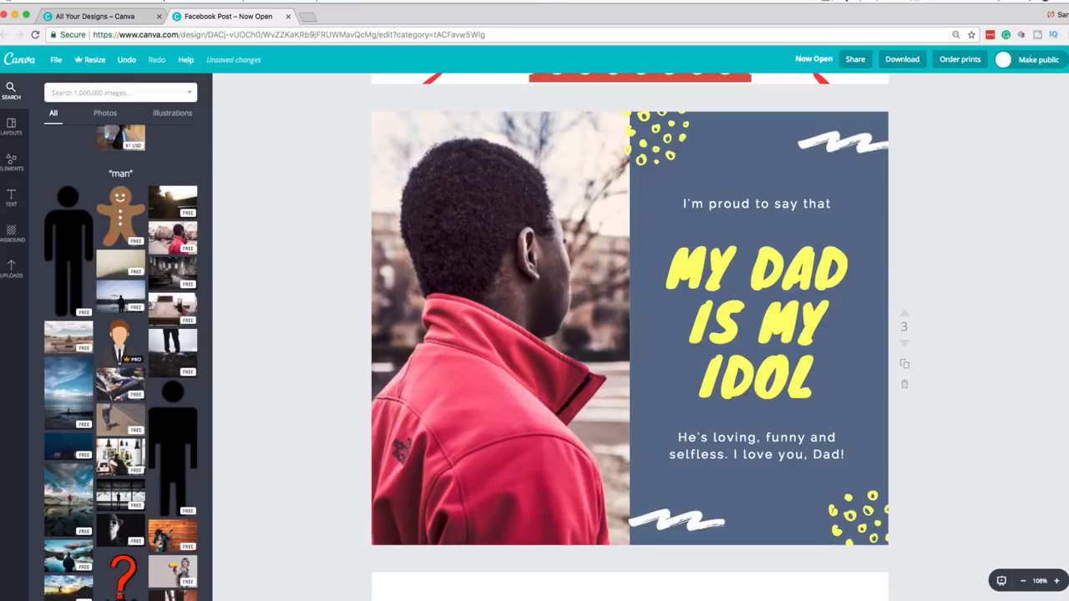
pyautogui.press('super+a')
pyautogui.click(1064, 85)
pyautogui.click(1041, 115)
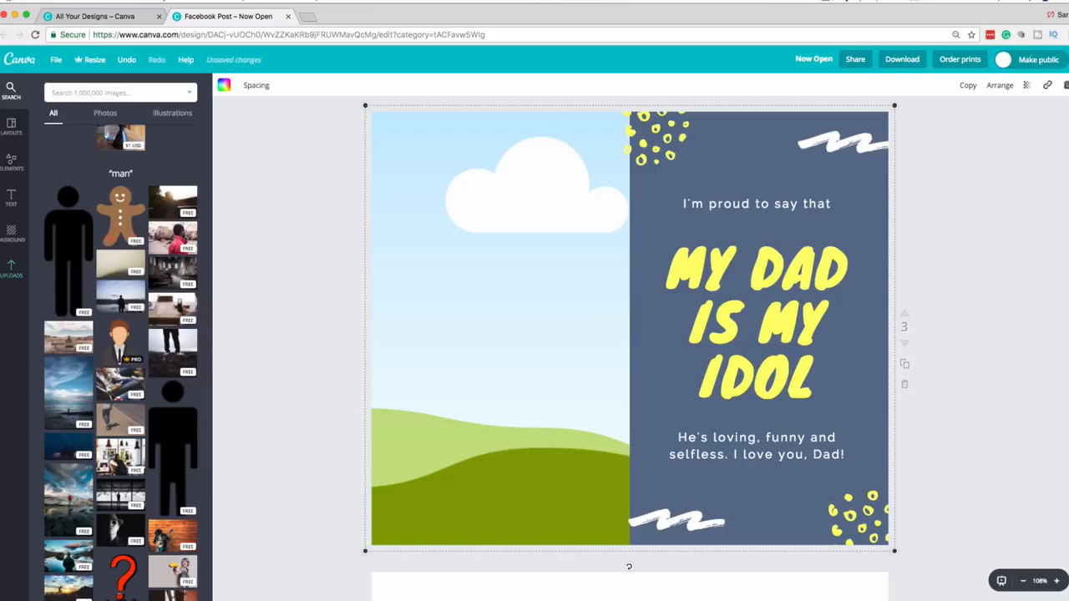
# Step: Upload the image 19.jpg from the Desktop folder to the personal uploads
pyautogui.click(12, 269)
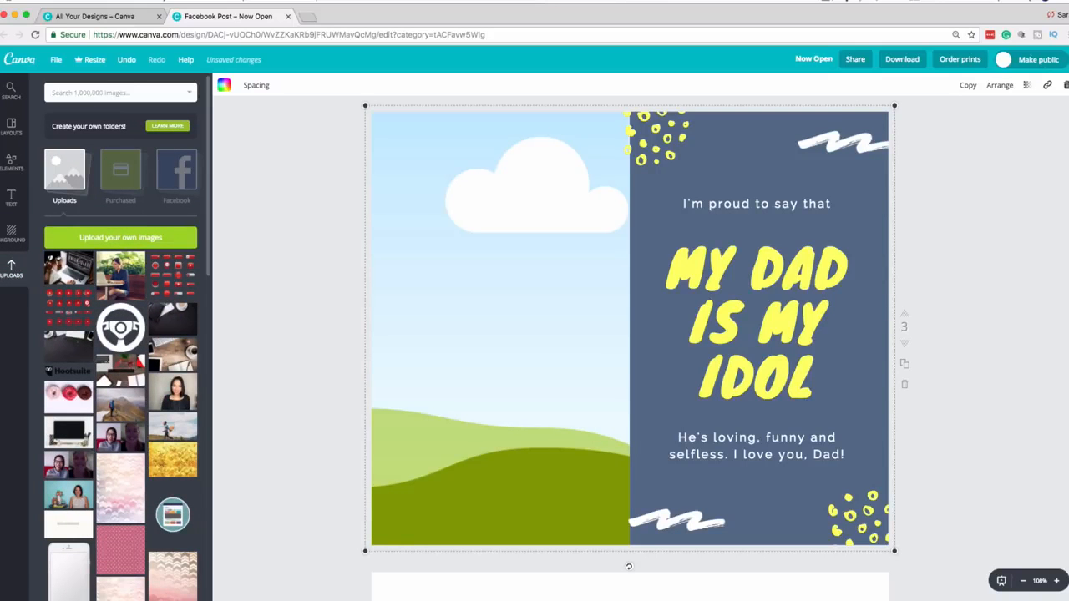
pyautogui.click(120, 237)
pyautogui.click(268, 161)
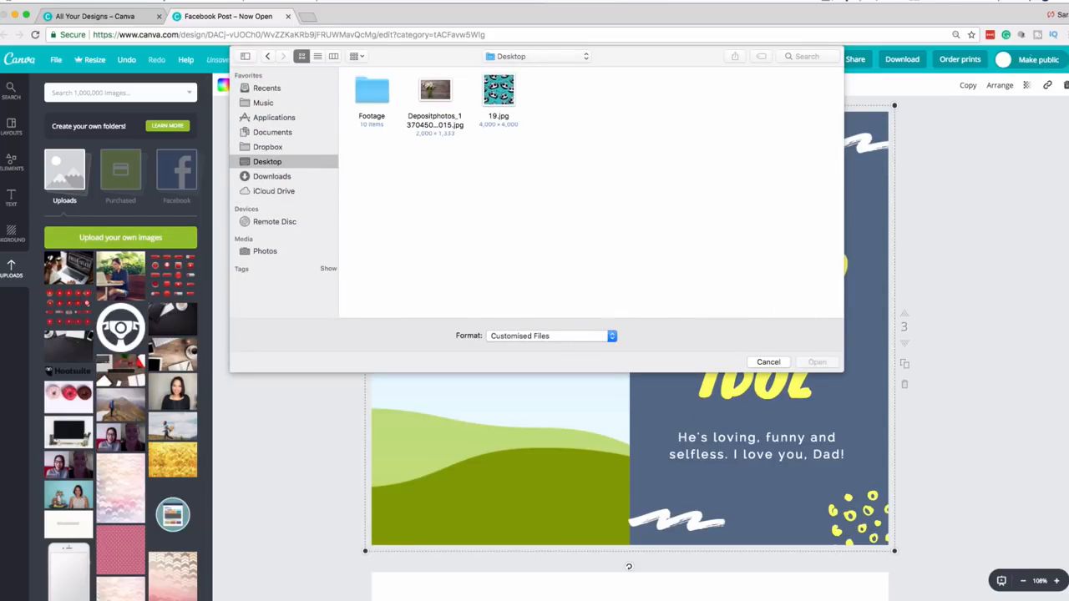
pyautogui.click(499, 90)
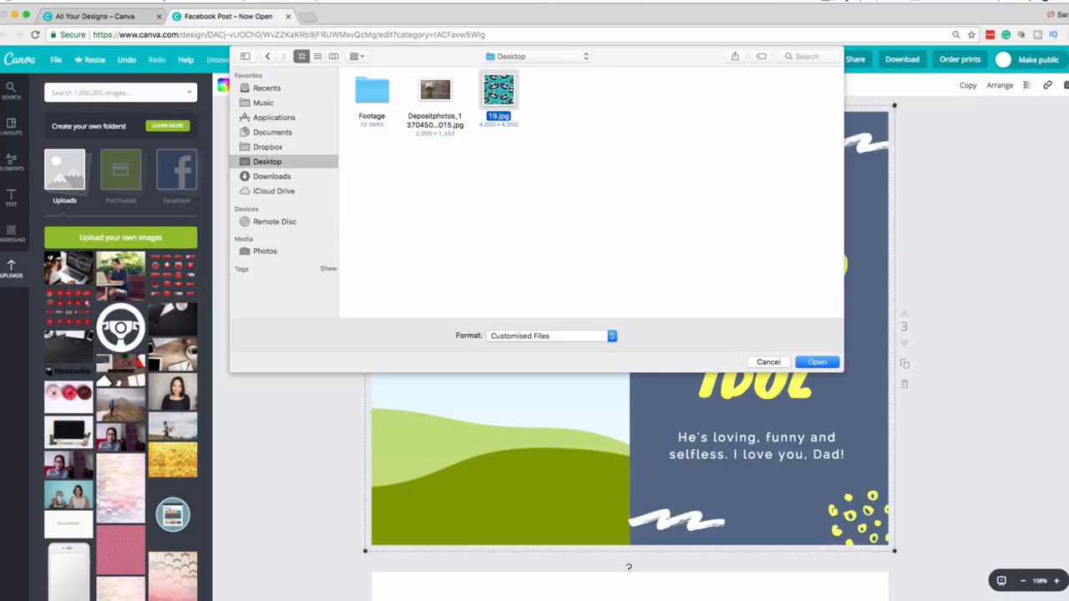
pyautogui.press('Return')
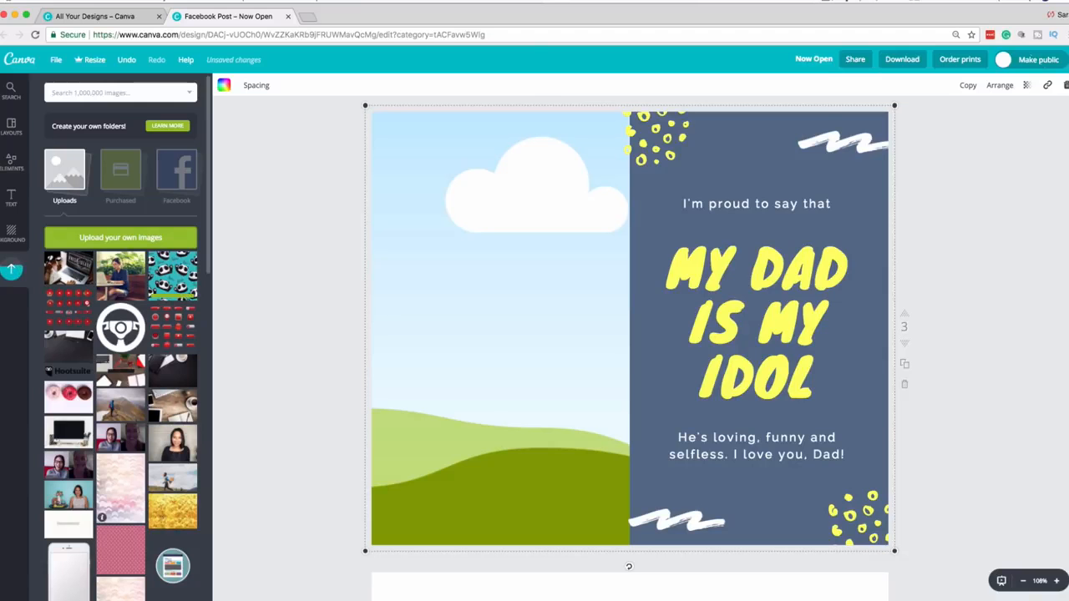
# Step: Try the uploaded pop-art picture of the red-haired woman on the third page and delete it again
pyautogui.scroll(-10, 102, 518)
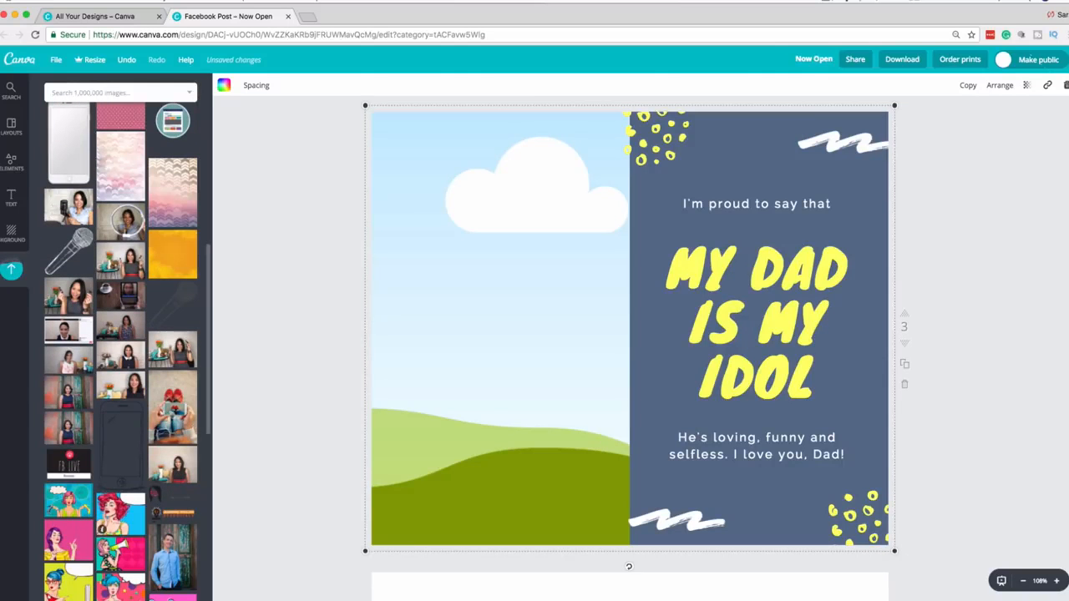
pyautogui.click(101, 526)
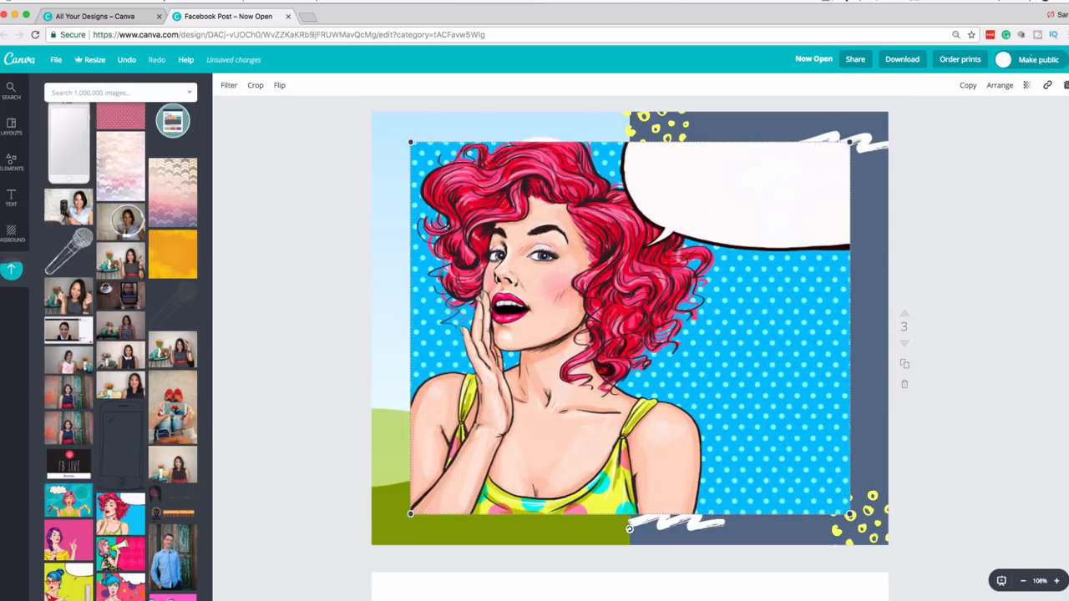
pyautogui.press('Delete')
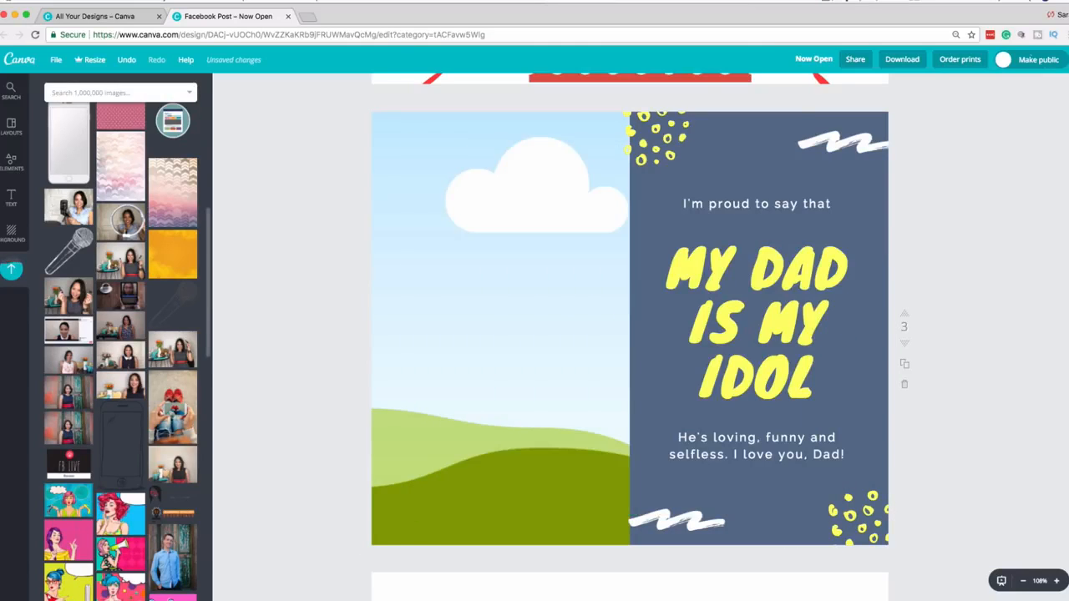
pyautogui.scroll(10, 120, 334)
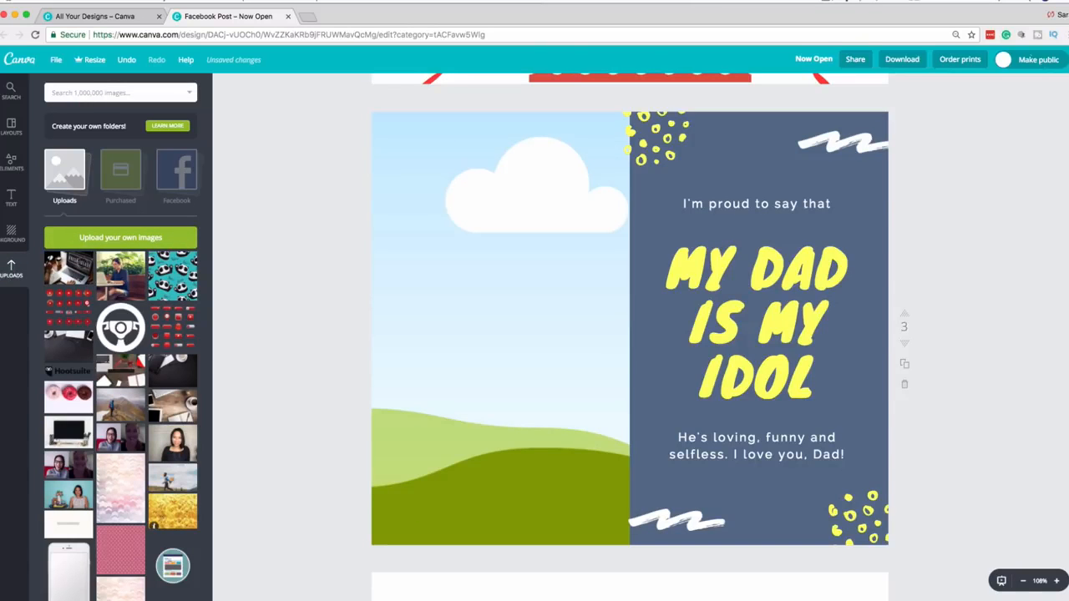
# Step: Fill the third page's empty photo frame with the uploaded teal panda pattern and check its crop without changing it
pyautogui.click(167, 280)
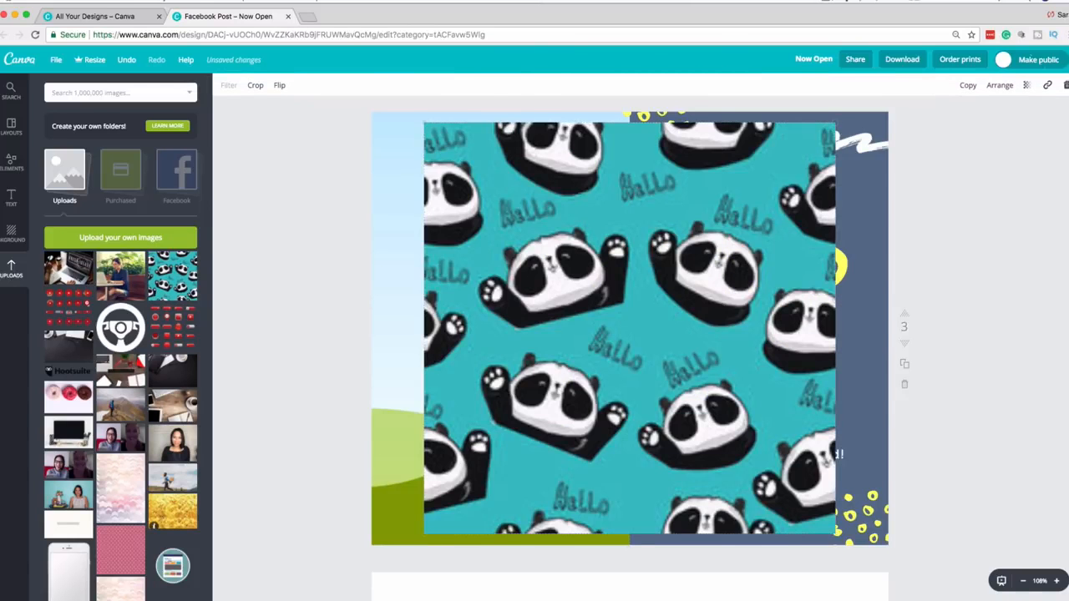
pyautogui.moveTo(630, 328); pyautogui.dragTo(417, 333)
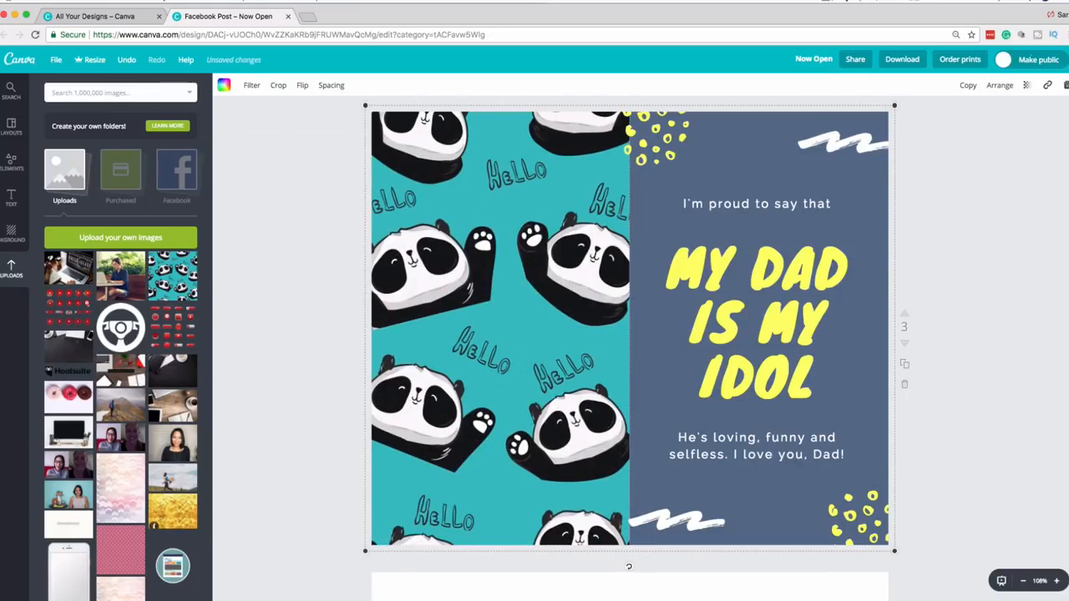
pyautogui.press('Escape')
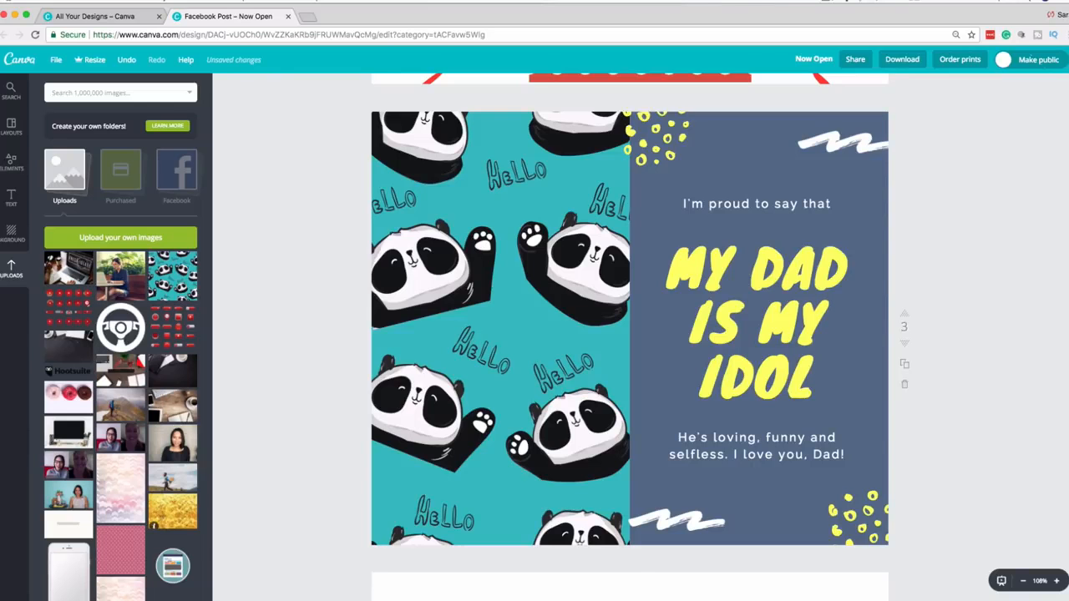
pyautogui.click(499, 328)
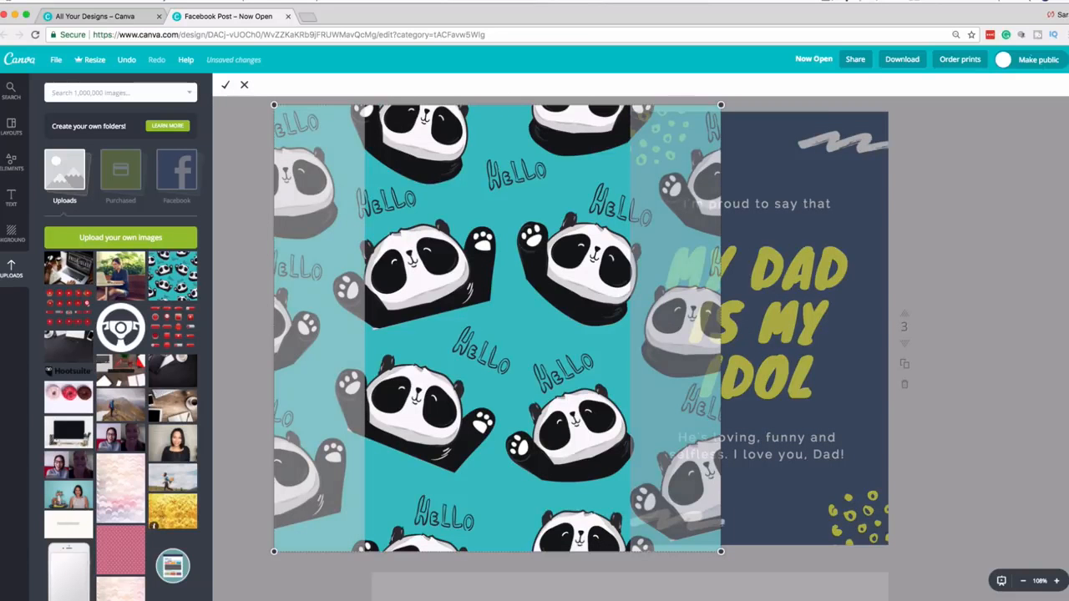
pyautogui.press('Escape')
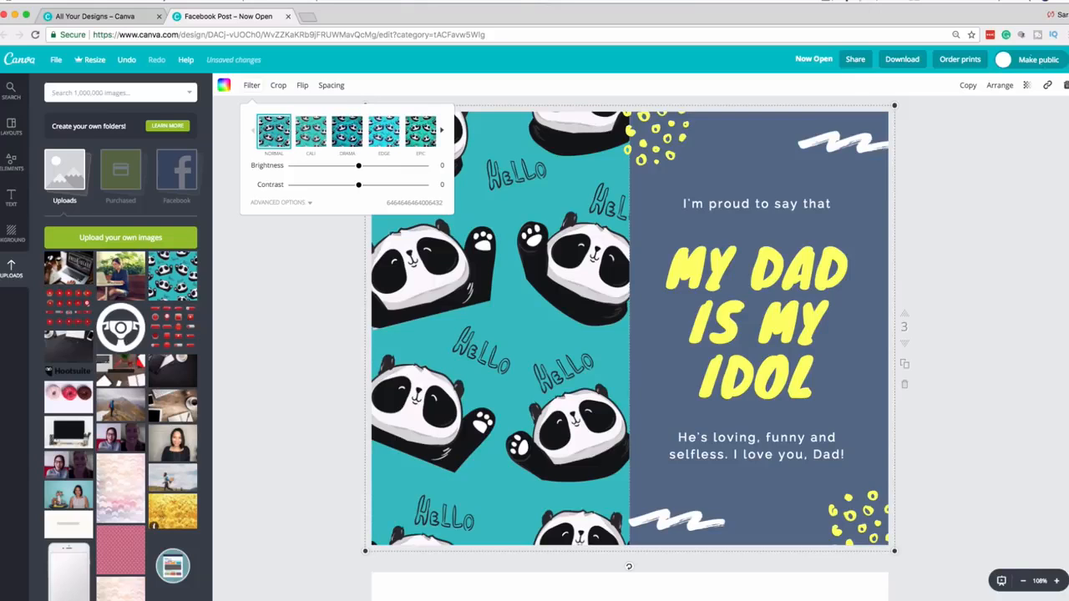
# Step: Show the advanced filter options, try Selfie on the panda picture, and apply the Edge filter with intensity 36 and tint 0
pyautogui.click(280, 202)
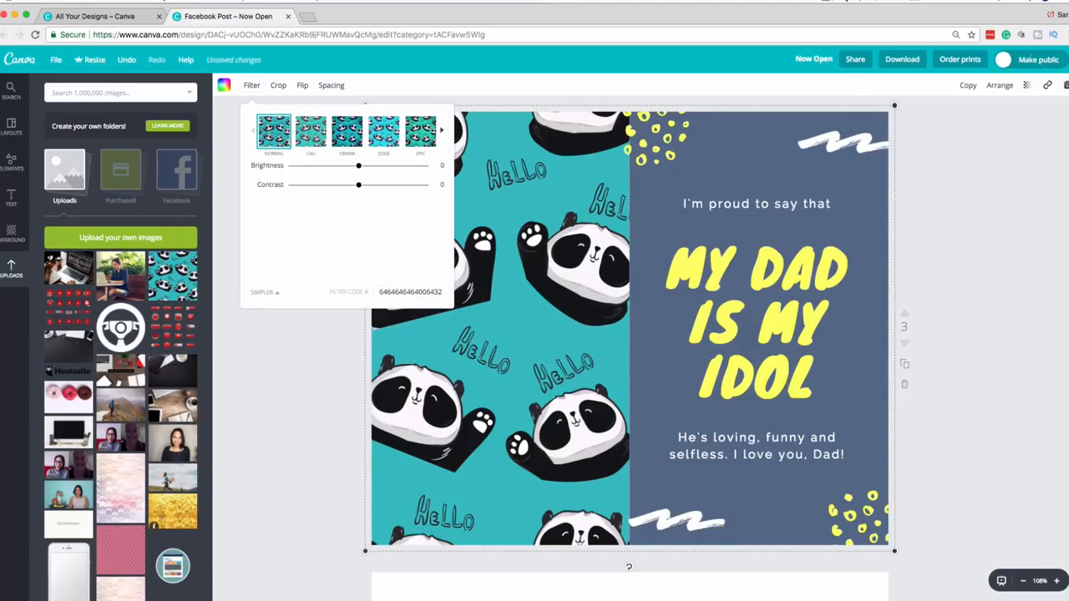
pyautogui.click(441, 130)
pyautogui.click(441, 131)
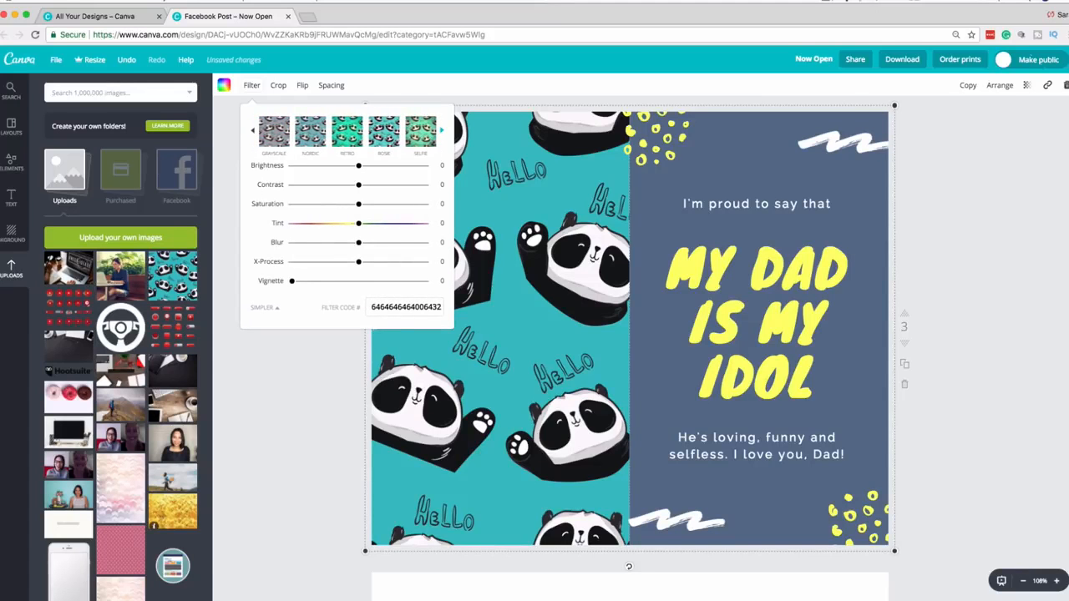
pyautogui.click(420, 131)
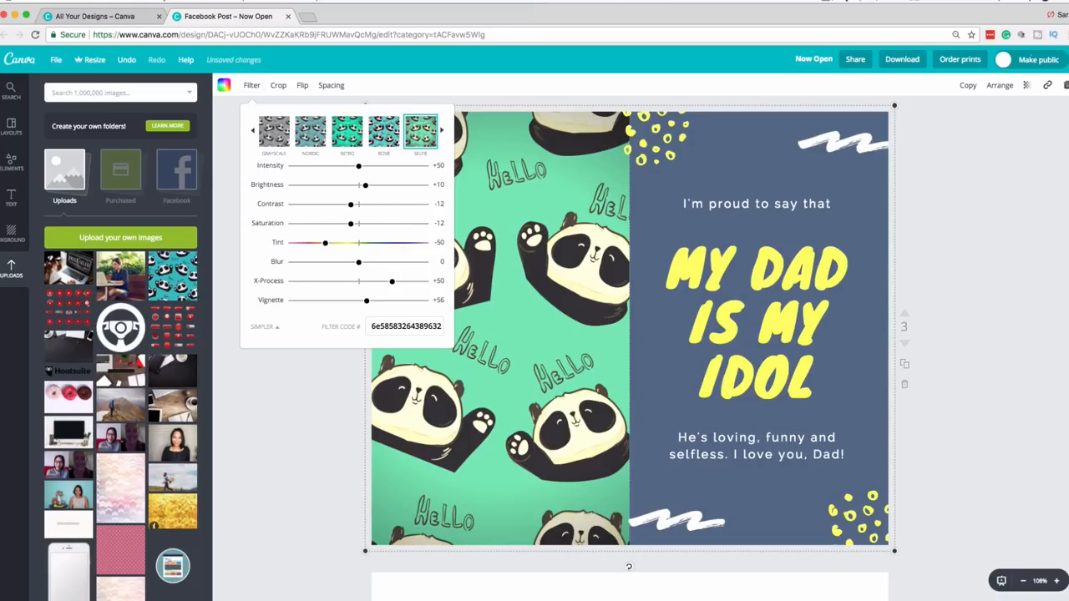
pyautogui.click(253, 130)
pyautogui.click(273, 130)
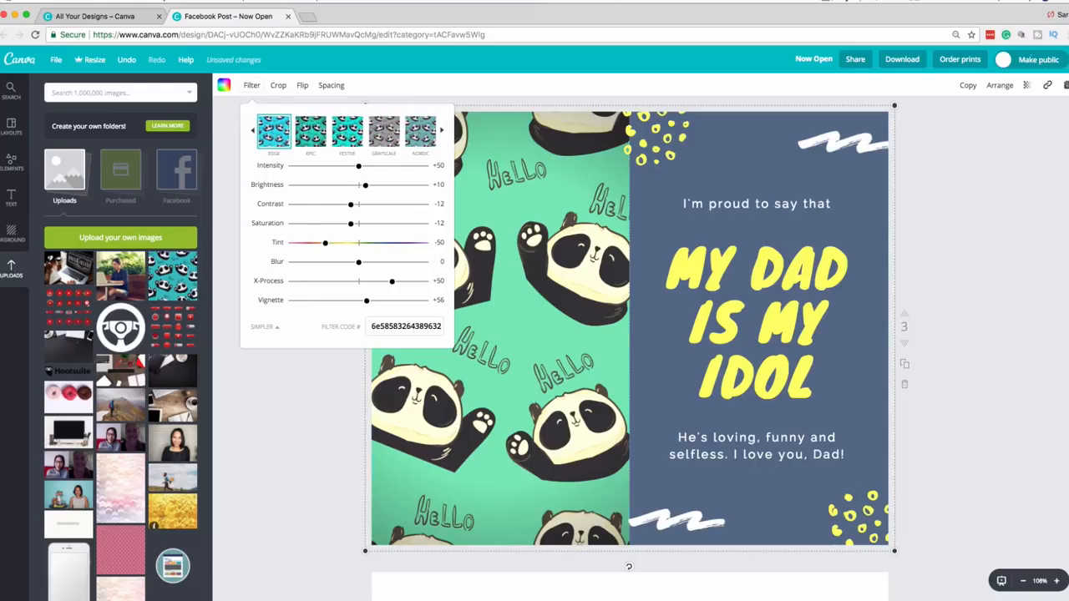
pyautogui.moveTo(358, 166); pyautogui.dragTo(339, 166)
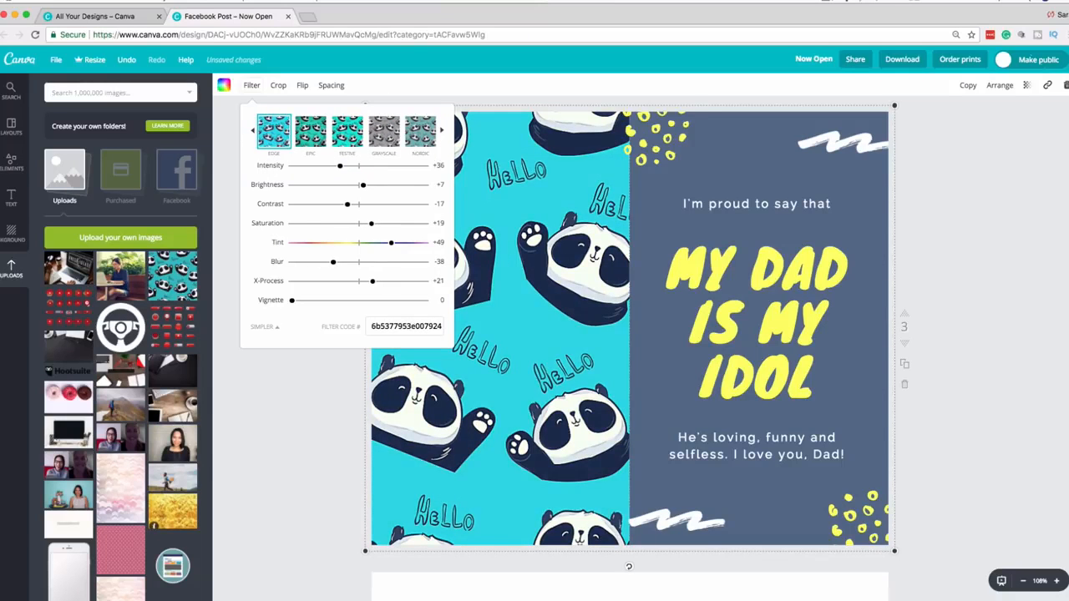
pyautogui.moveTo(391, 242); pyautogui.dragTo(358, 242)
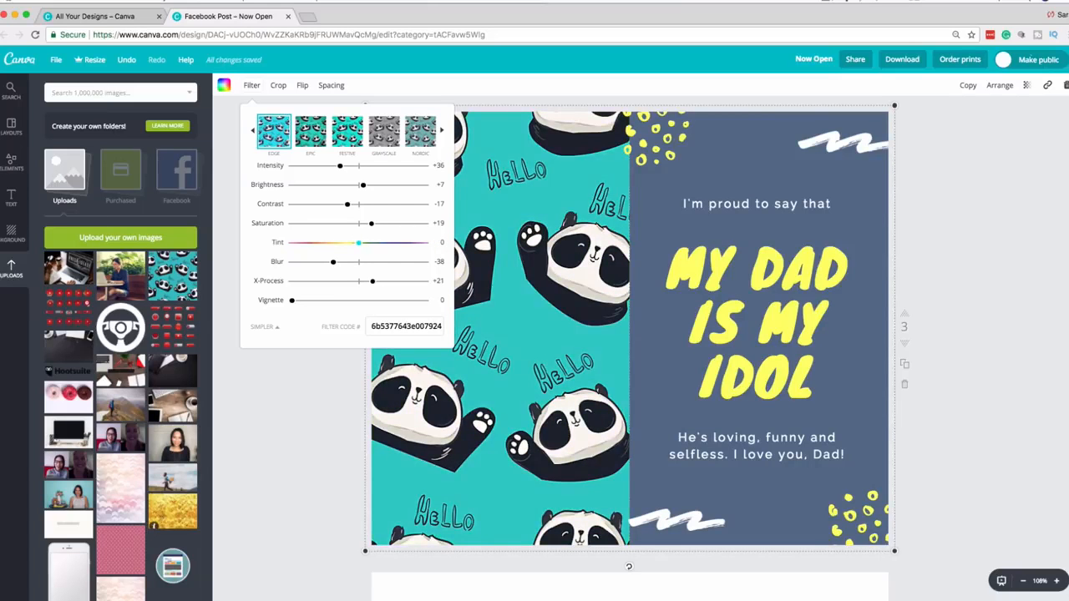
# Step: Check the panda picture's crop and try flipping it horizontally and vertically, returning it to its original orientation
pyautogui.click(278, 84)
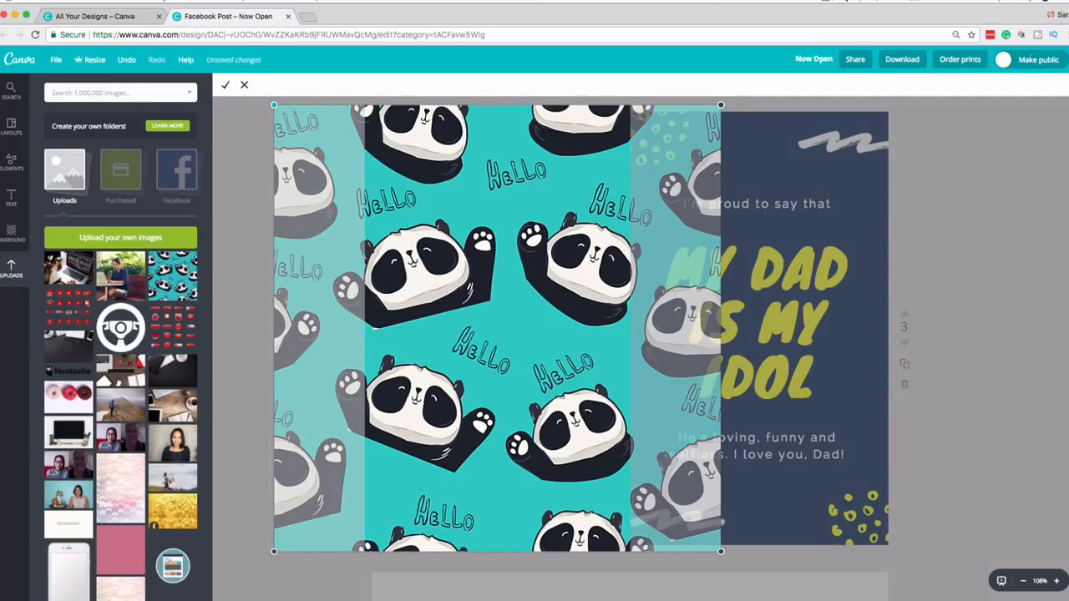
pyautogui.press('Return')
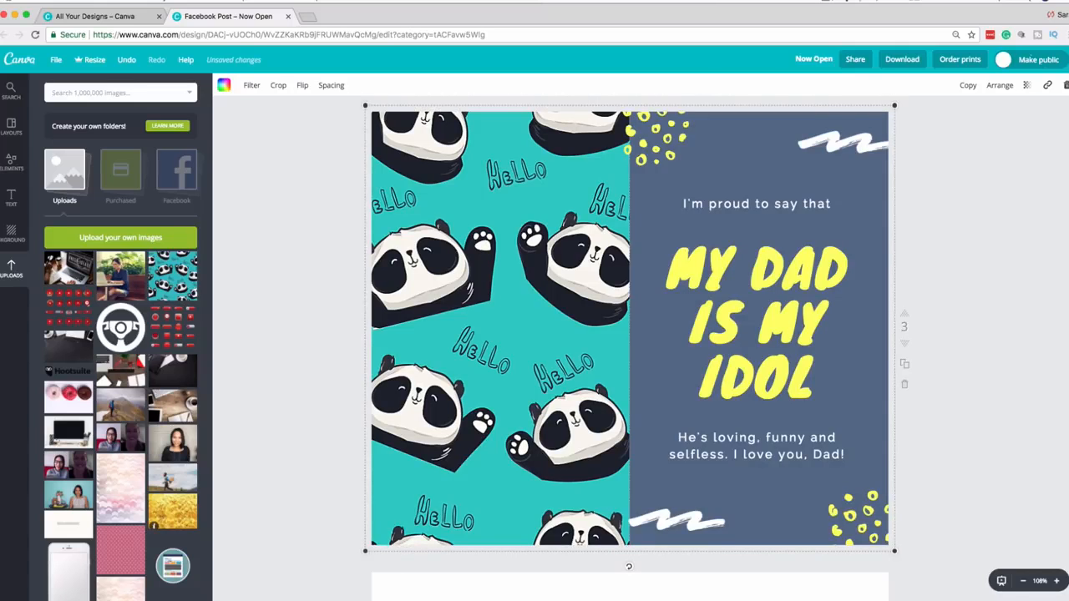
pyautogui.click(303, 85)
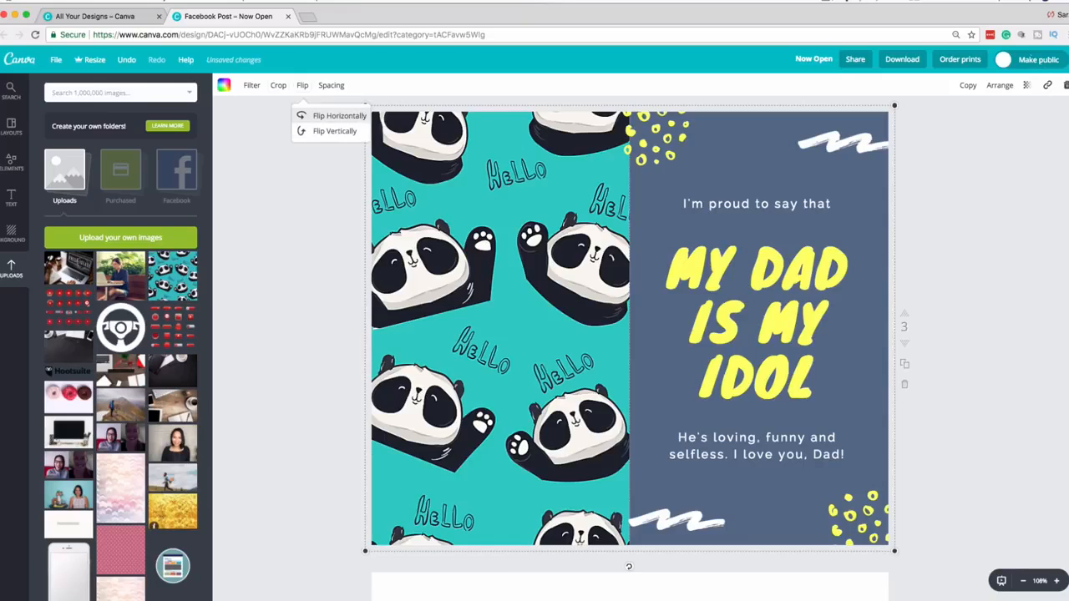
pyautogui.click(332, 115)
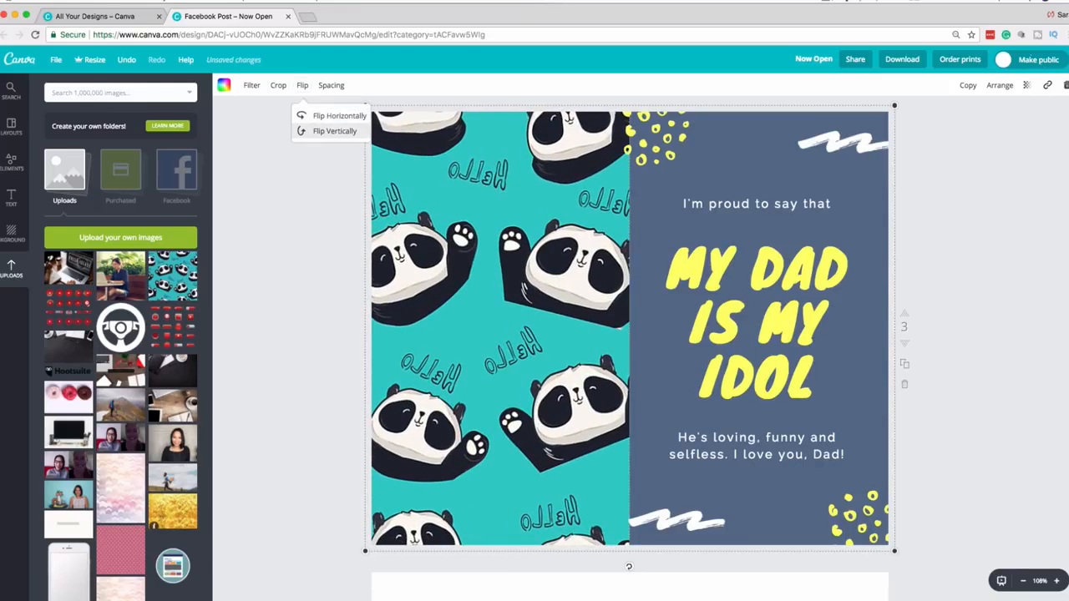
pyautogui.click(332, 131)
pyautogui.click(332, 130)
pyautogui.click(332, 115)
# Step: Try the panda frame's spacing at 0, and bring the frame forward one layer and send it back again
pyautogui.click(330, 84)
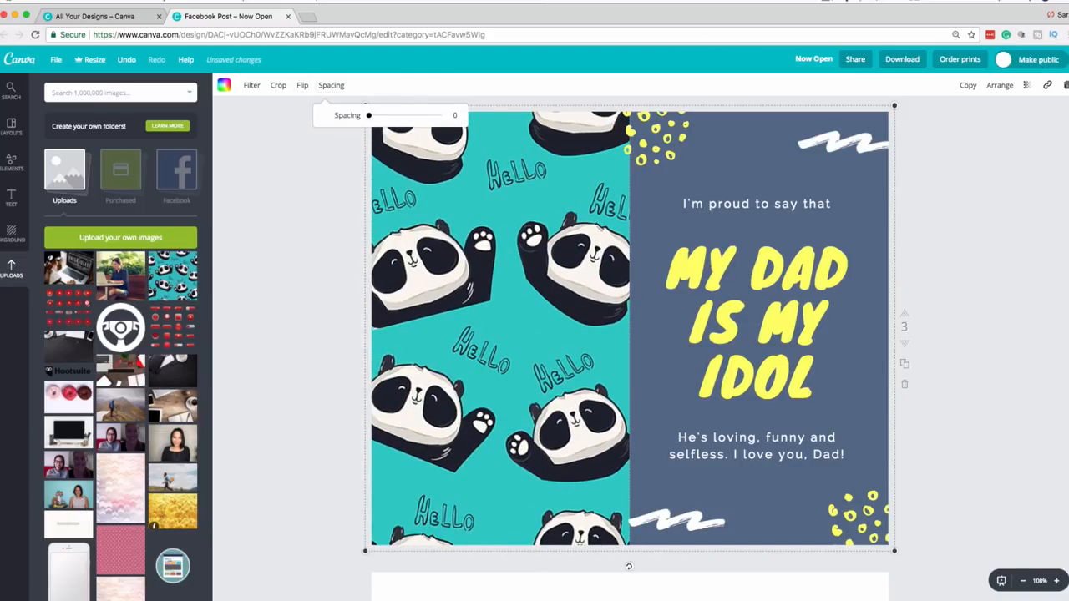
pyautogui.moveTo(368, 116)
pyautogui.mouseDown()
pyautogui.moveTo(400, 115)
pyautogui.moveTo(368, 115)
pyautogui.mouseUp()
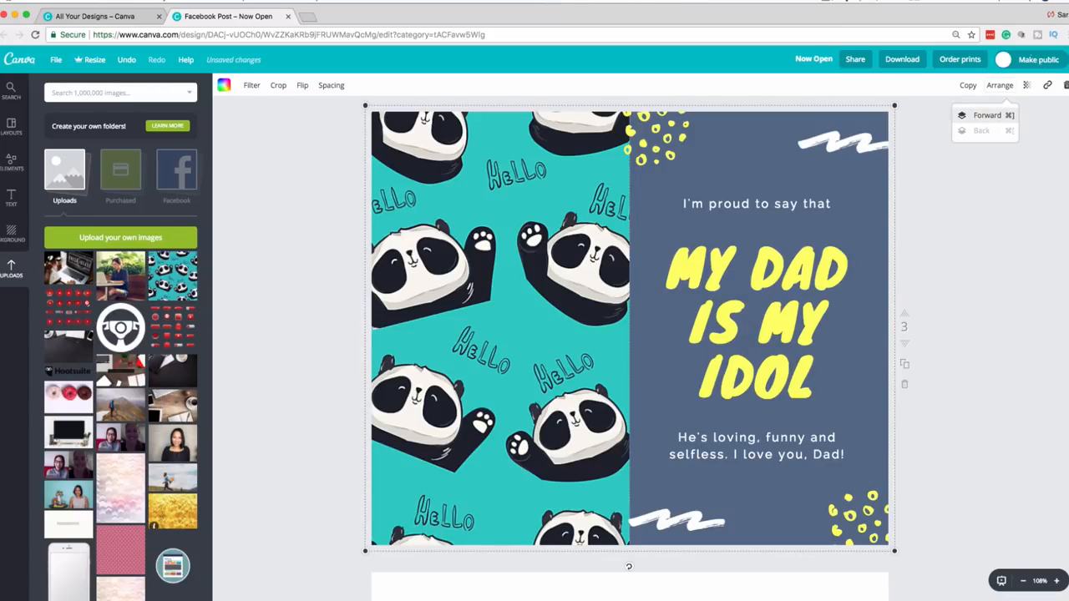
pyautogui.click(985, 115)
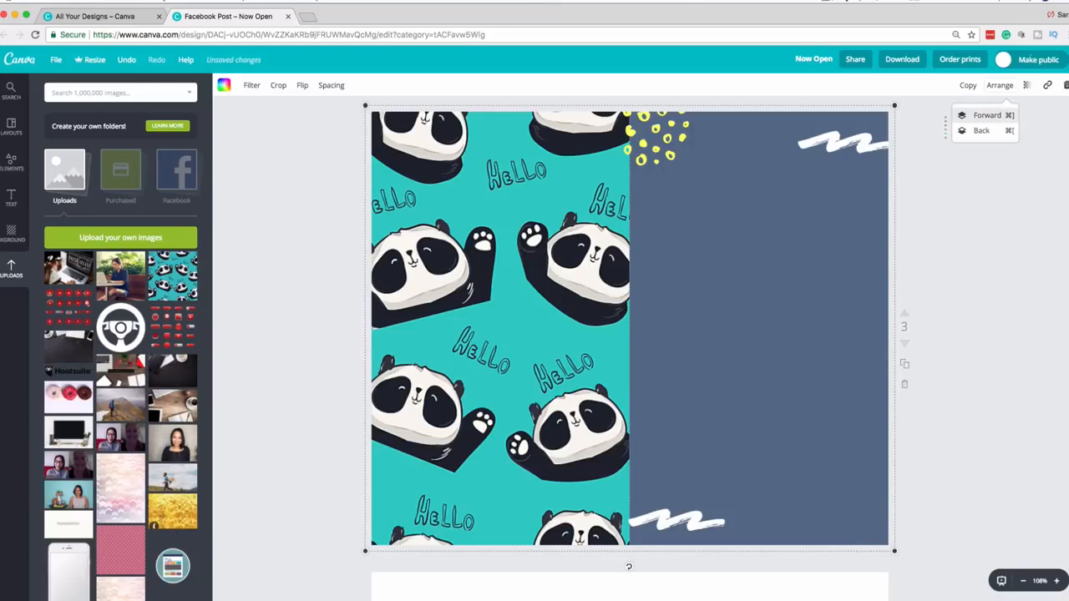
pyautogui.click(986, 130)
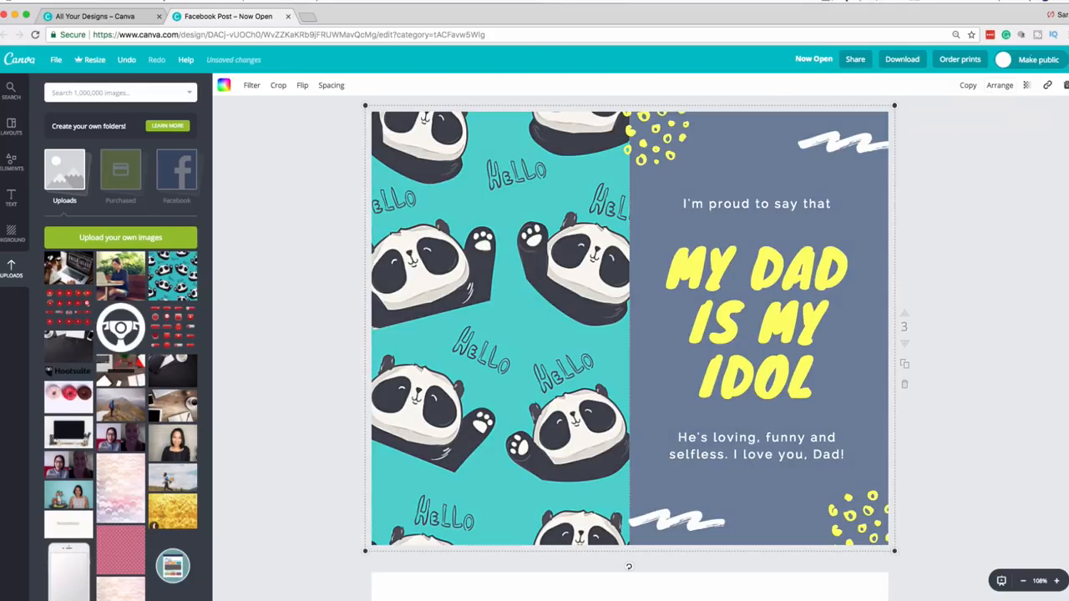
# Step: Open the panda frame's link setting, apply it without entering a URL, and deselect the frame
pyautogui.click(1047, 85)
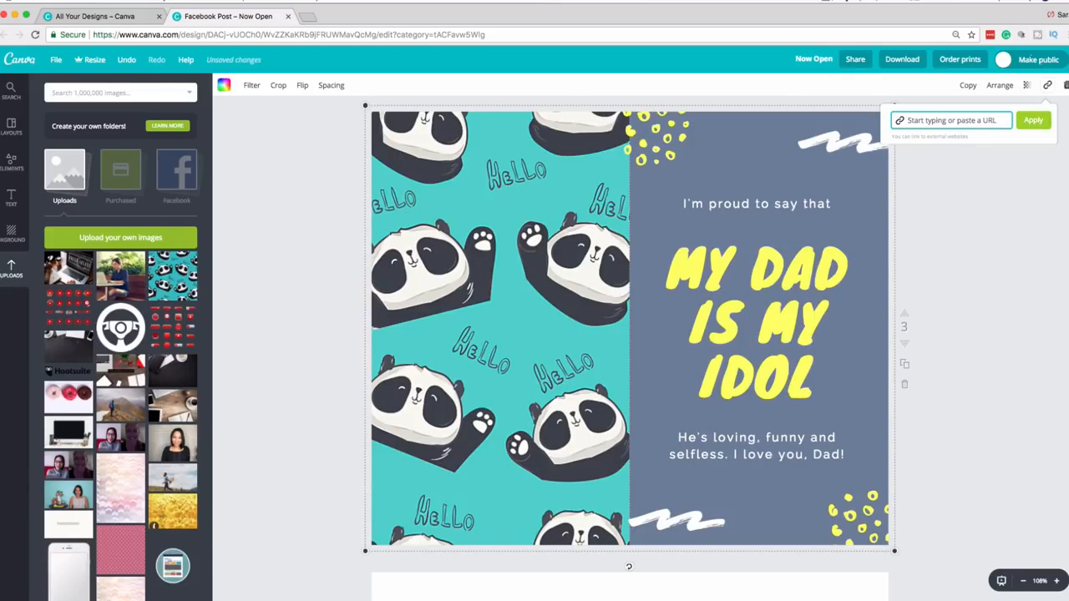
pyautogui.click(1033, 119)
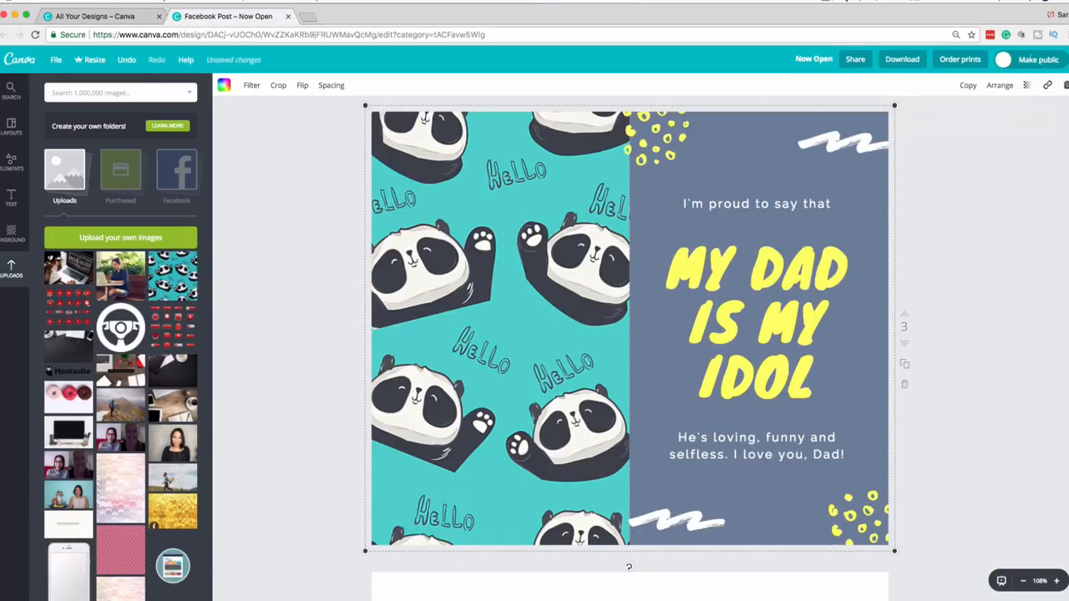
pyautogui.click(979, 291)
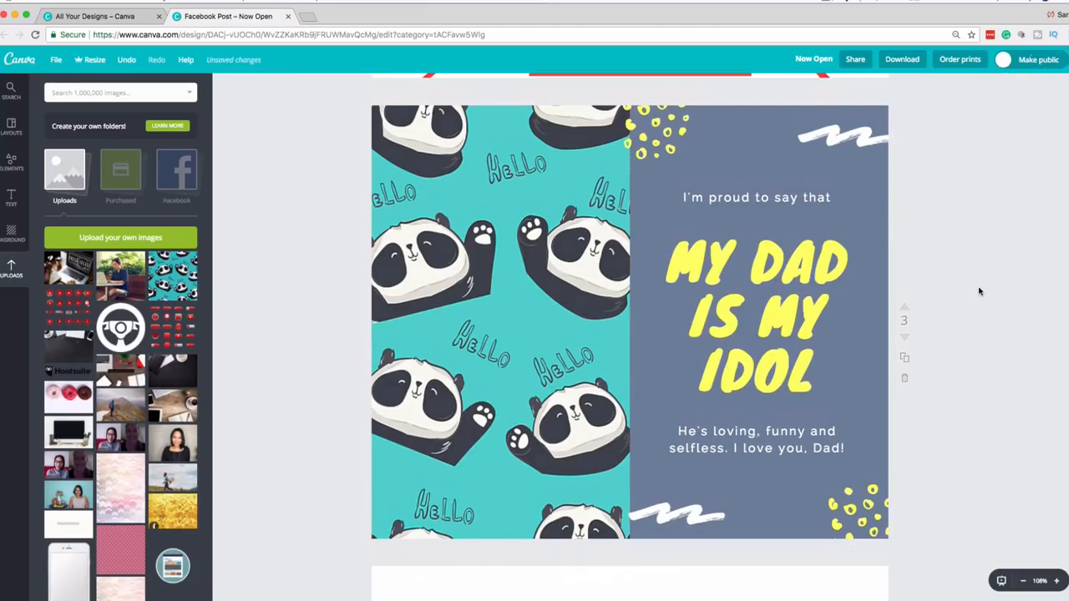
# Step: Place the uploaded gold mosaic picture on the blank fourth page and enlarge it to cover the whole page
pyautogui.scroll(-5, 980, 290)
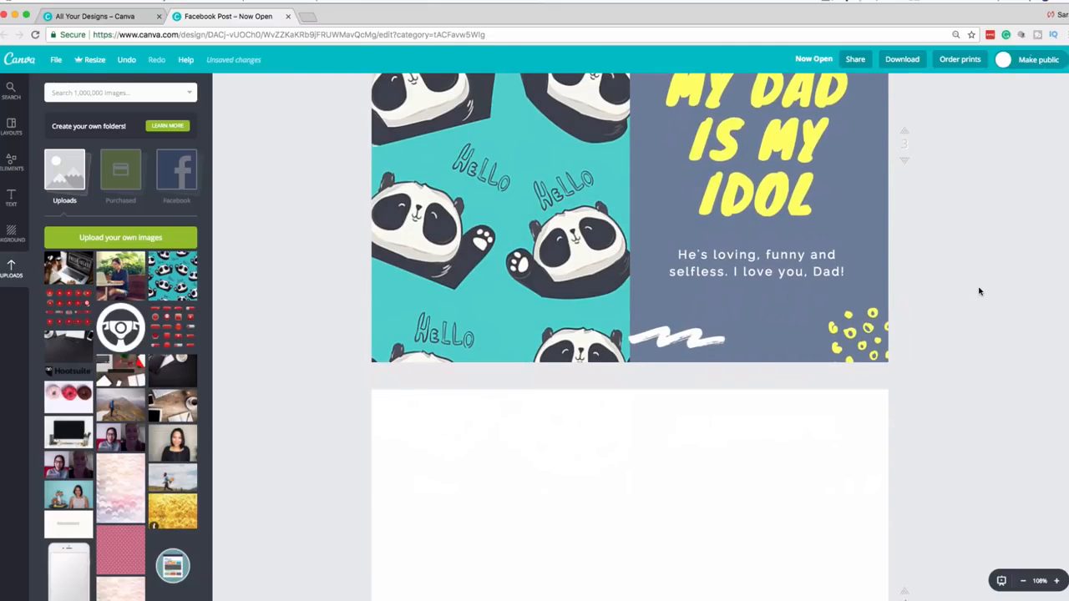
pyautogui.scroll(-3, 979, 291)
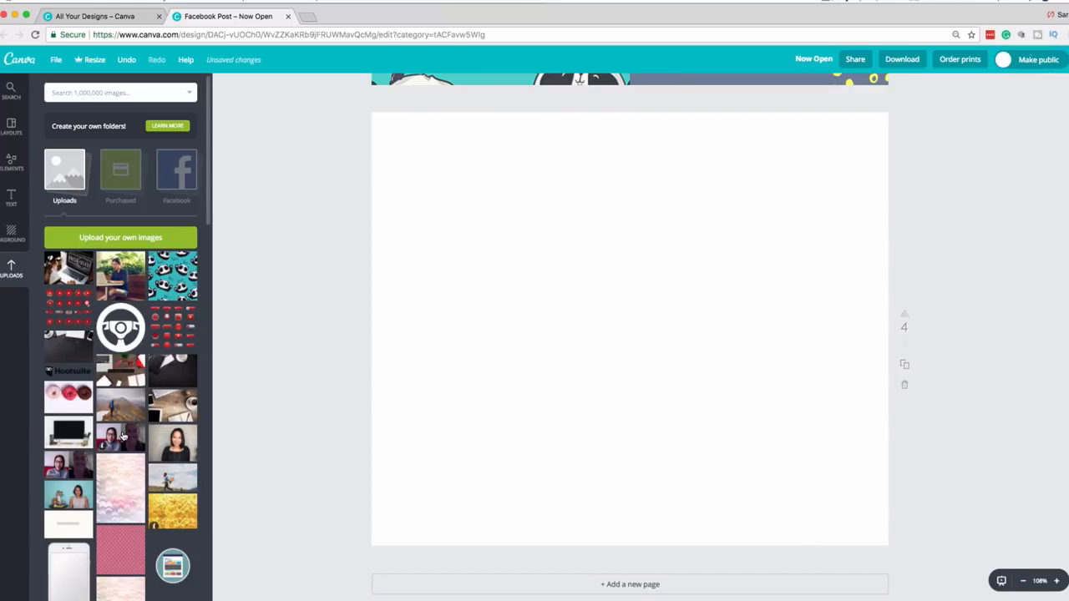
pyautogui.click(168, 511)
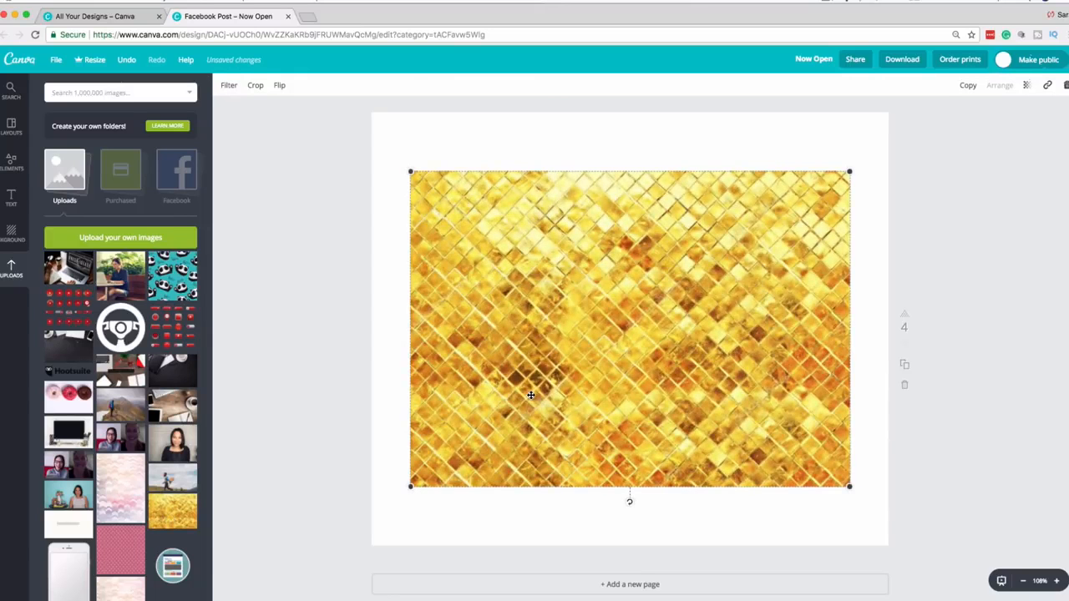
pyautogui.moveTo(531, 395); pyautogui.dragTo(492, 330)
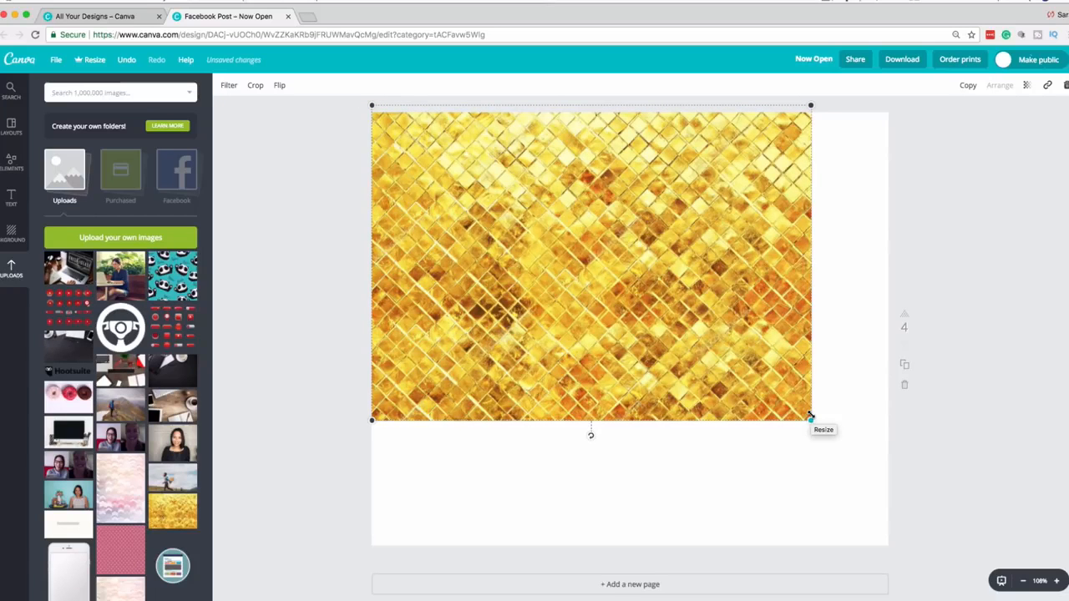
pyautogui.moveTo(809, 416); pyautogui.dragTo(1032, 578)
pyautogui.moveTo(946, 488); pyautogui.dragTo(922, 487)
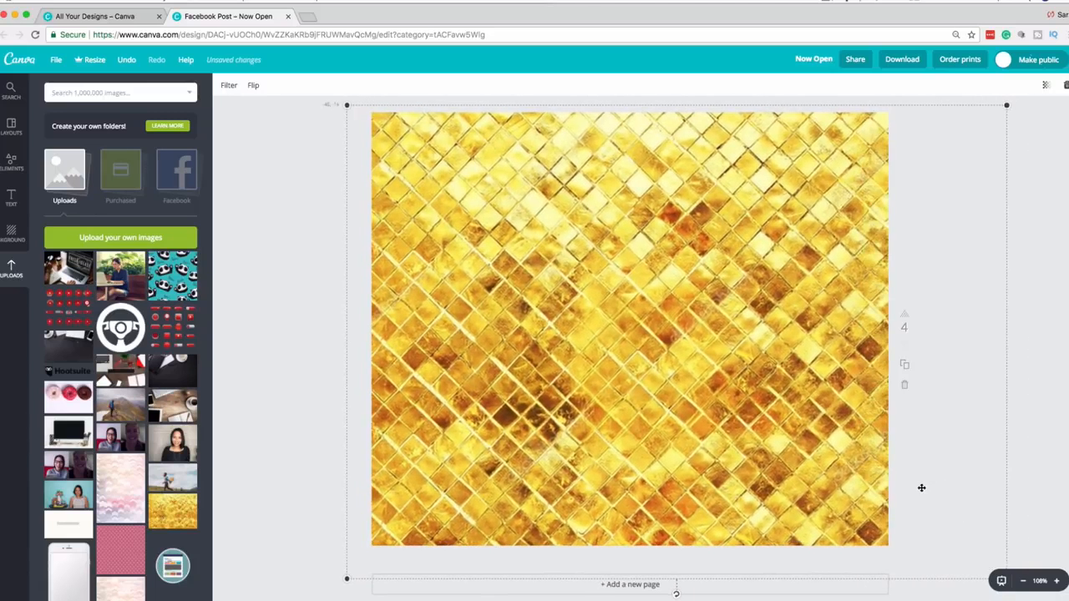
pyautogui.click(279, 370)
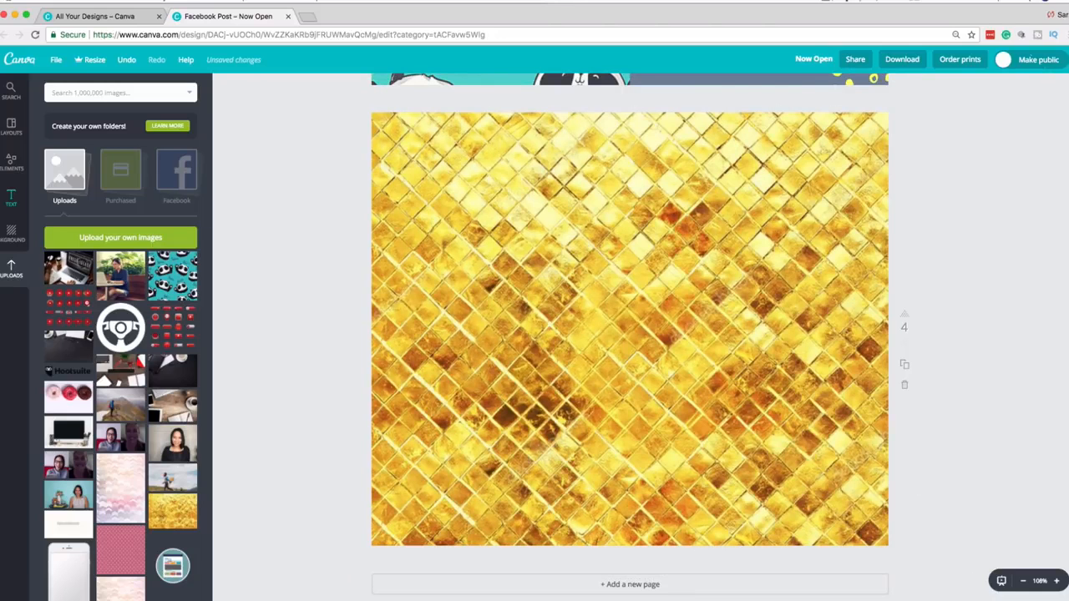
# Step: Browse the free text combinations and add the "BABY BOY!" one to the fourth page
pyautogui.click(11, 197)
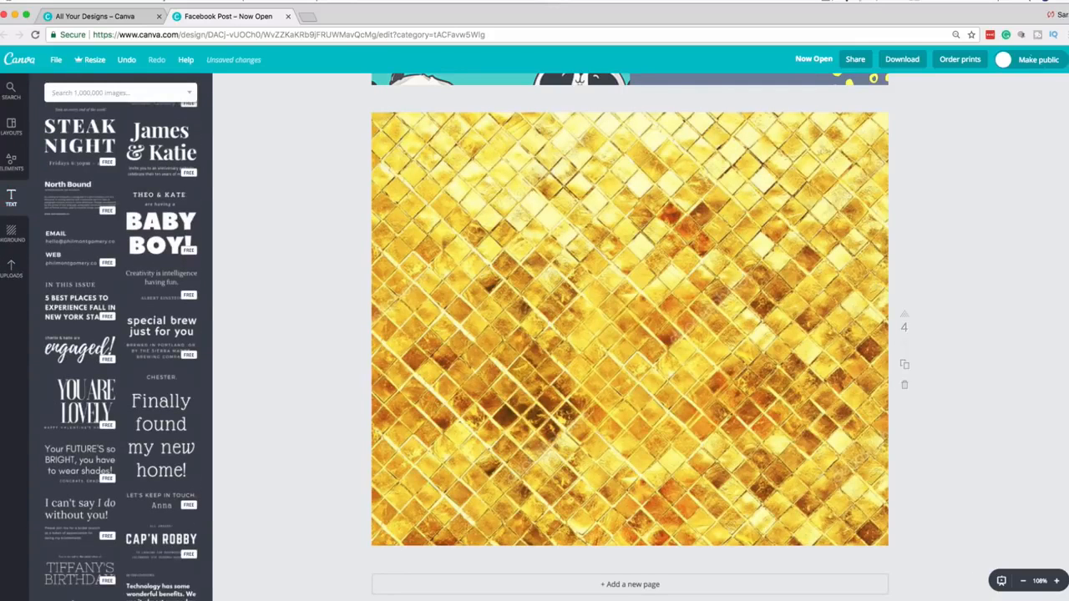
pyautogui.scroll(10, 121, 334)
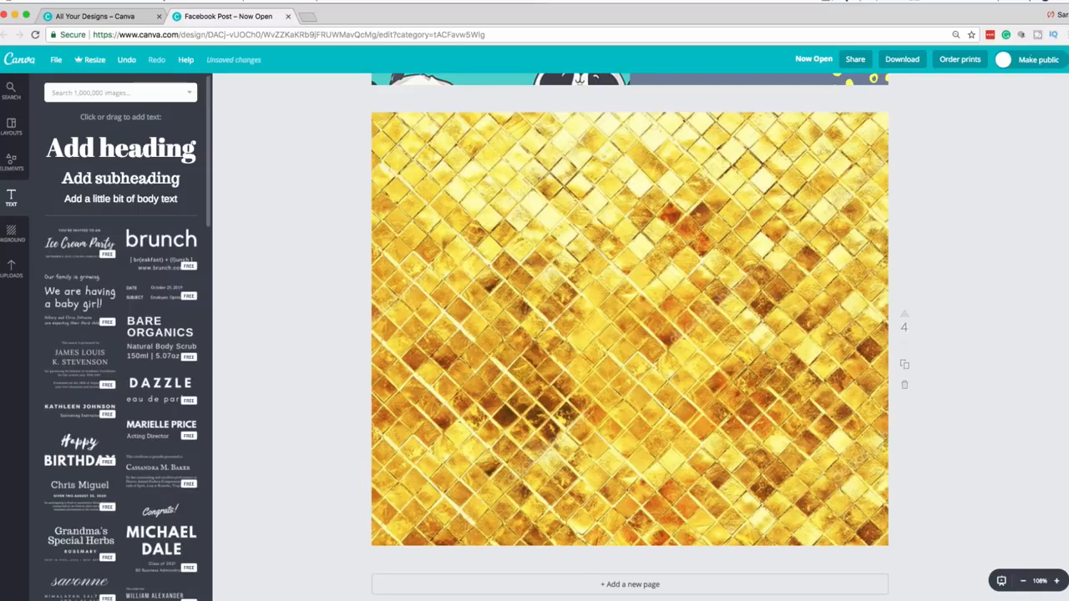
pyautogui.scroll(-5, 121, 350)
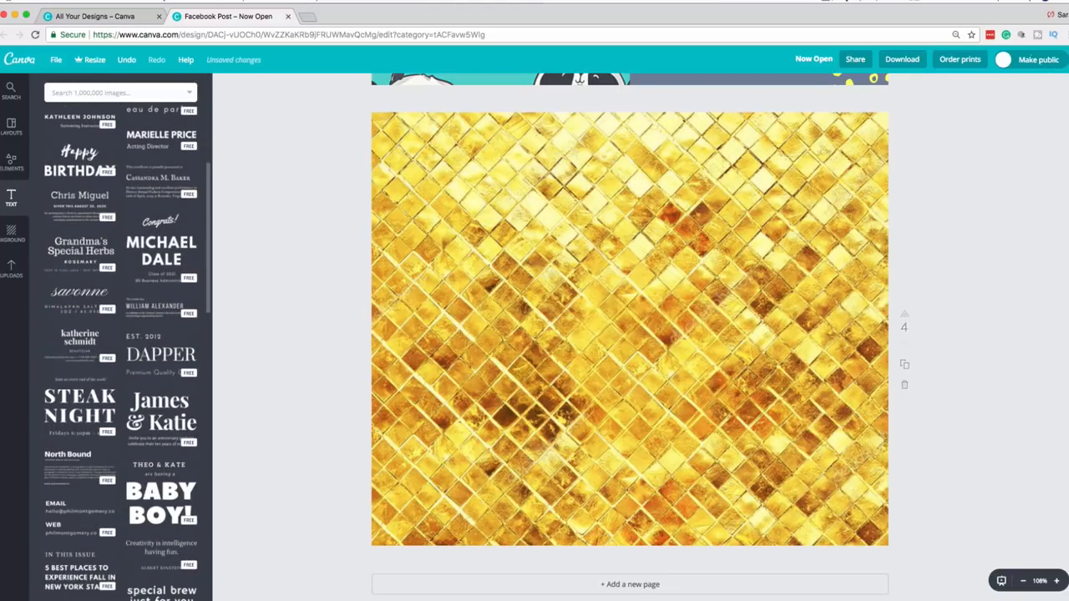
pyautogui.scroll(-4, 121, 350)
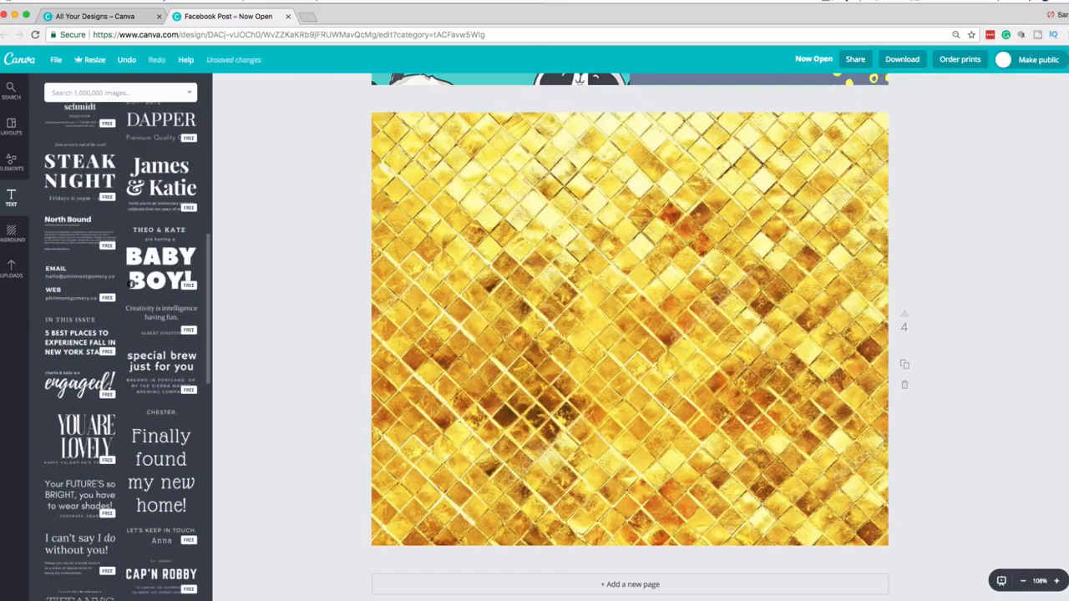
pyautogui.click(129, 283)
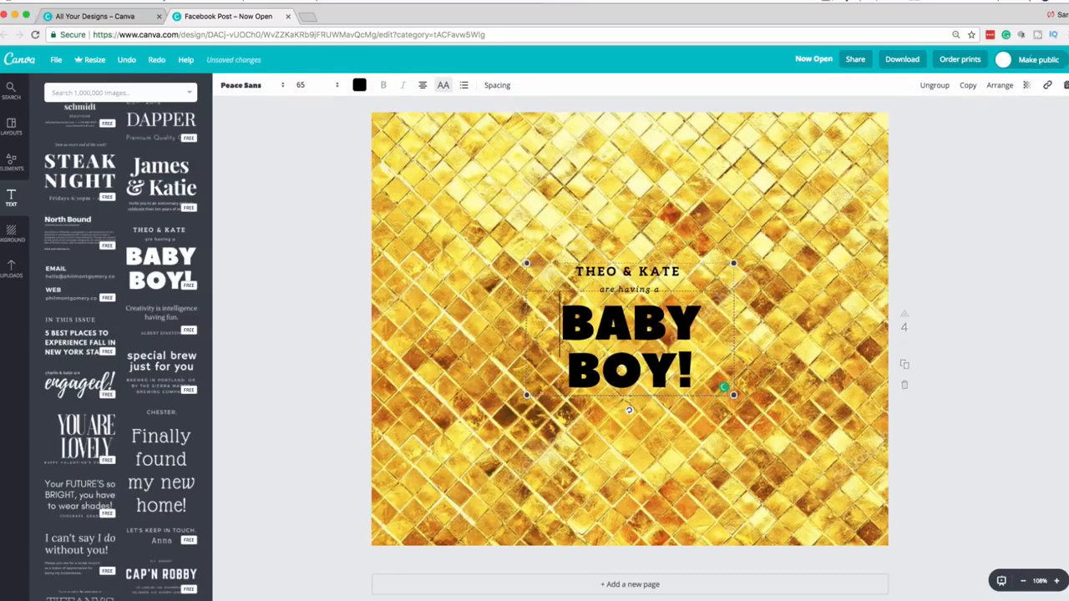
# Step: Replace the "BABY BOY!" headline on the fourth page with "HOW TO USE CANVA"
pyautogui.doubleClick(723, 386)
pyautogui.press('BackSpace')
pyautogui.write('HOQ TO')
pyautogui.press('BackSpace')
pyautogui.press('BackSpace')
pyautogui.press('BackSpace')
pyautogui.press('BackSpace')
pyautogui.write('W')
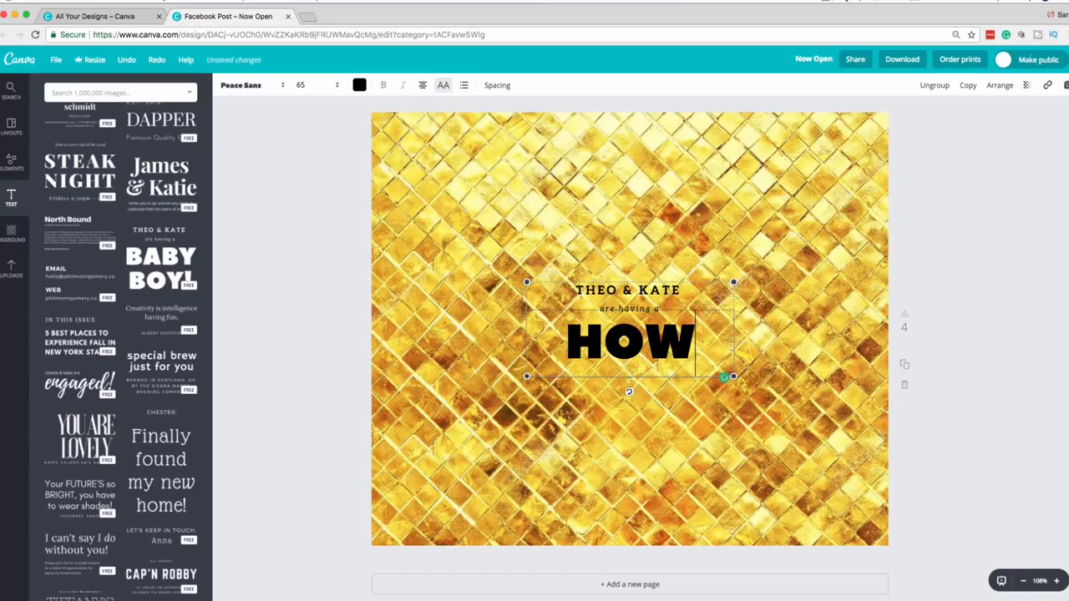
pyautogui.write(' TO USE CANVA')
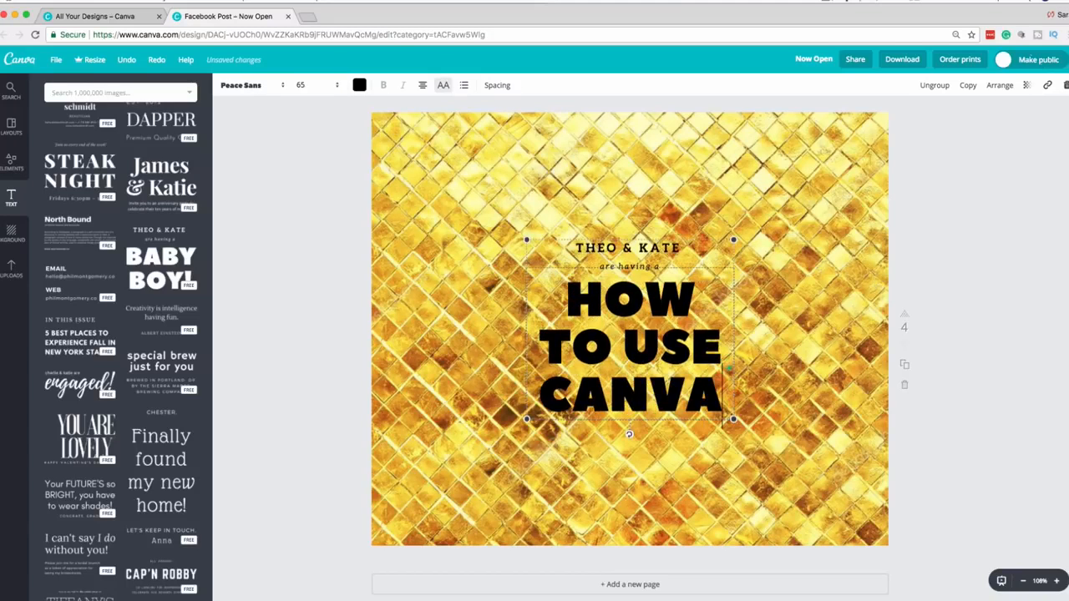
# Step: Delete the names line and the "are having a" line above the "HOW TO USE CANVA" headline on the fourth page
pyautogui.doubleClick(597, 247)
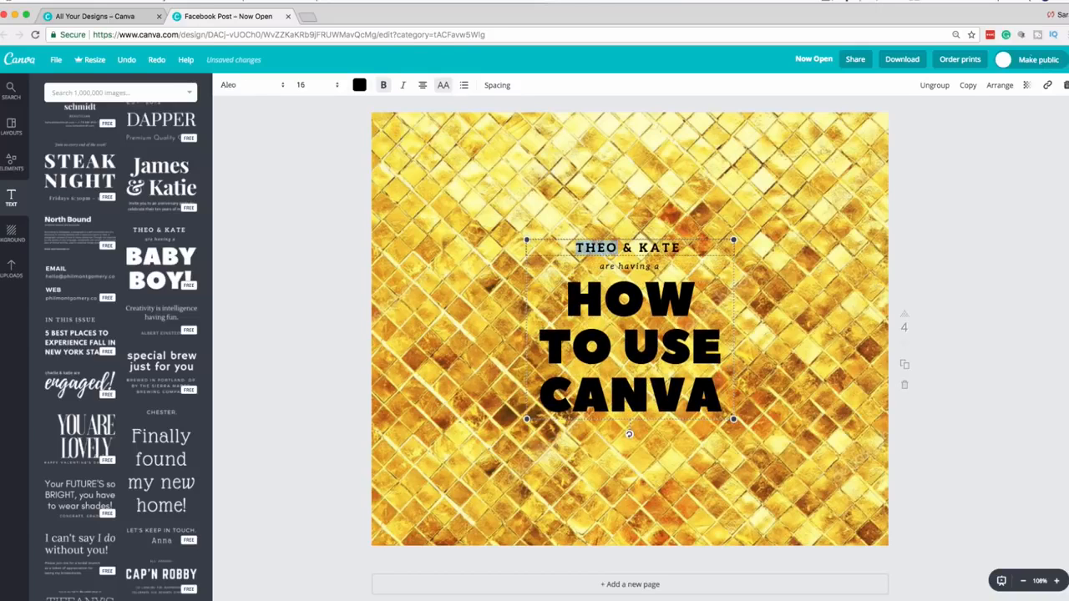
pyautogui.press('BackSpace')
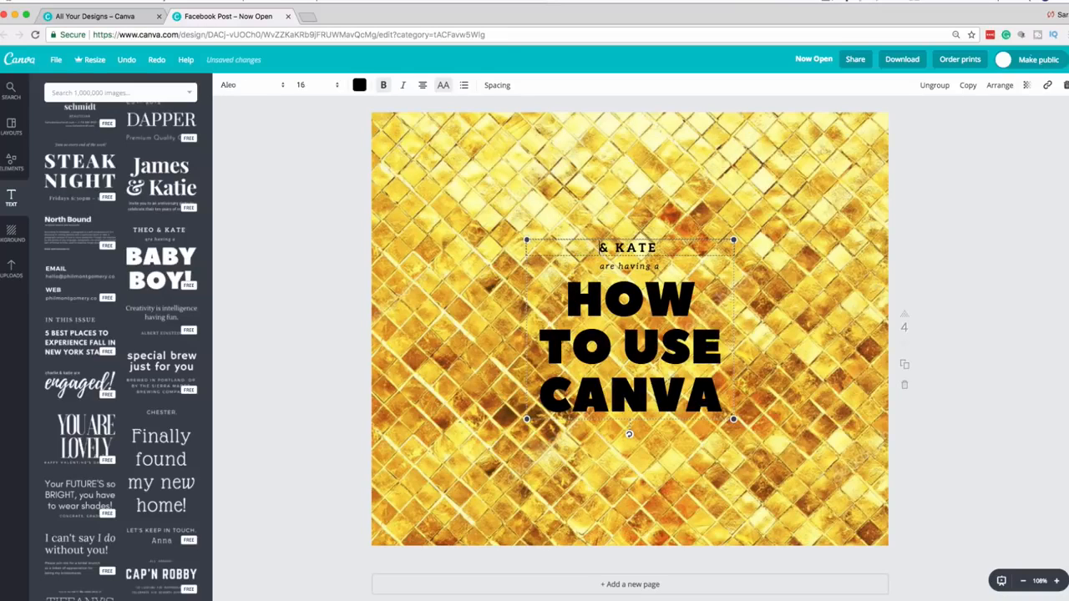
pyautogui.press('BackSpace')
pyautogui.press('BackSpace')
pyautogui.press('BackSpace')
pyautogui.press('BackSpace')
pyautogui.press('BackSpace')
pyautogui.press('BackSpace')
pyautogui.press('Delete')
pyautogui.press('super+a')
pyautogui.press('BackSpace')
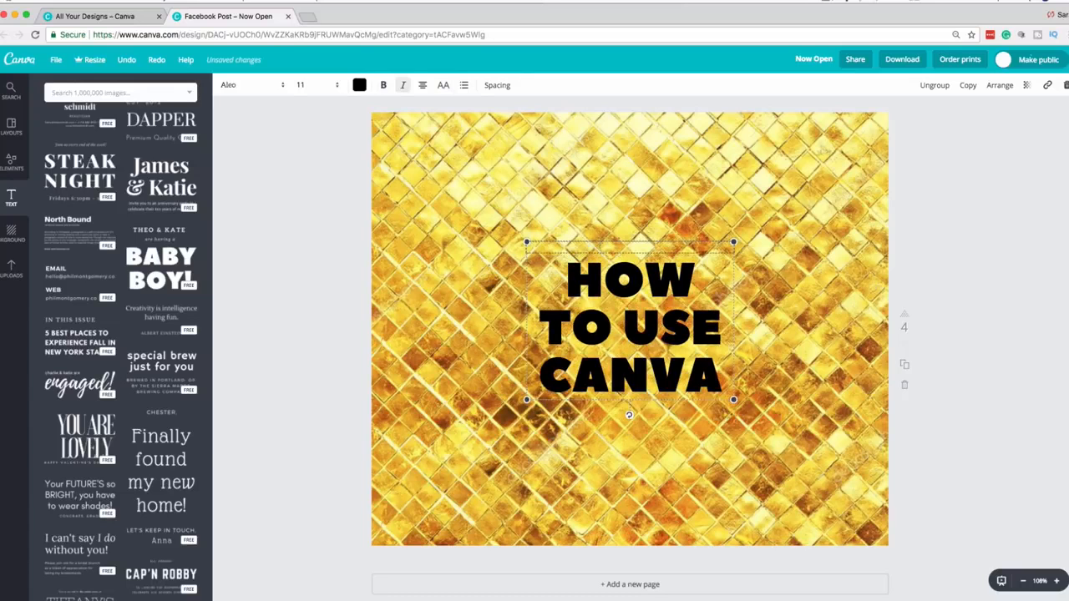
pyautogui.press('Delete')
pyautogui.press('Escape')
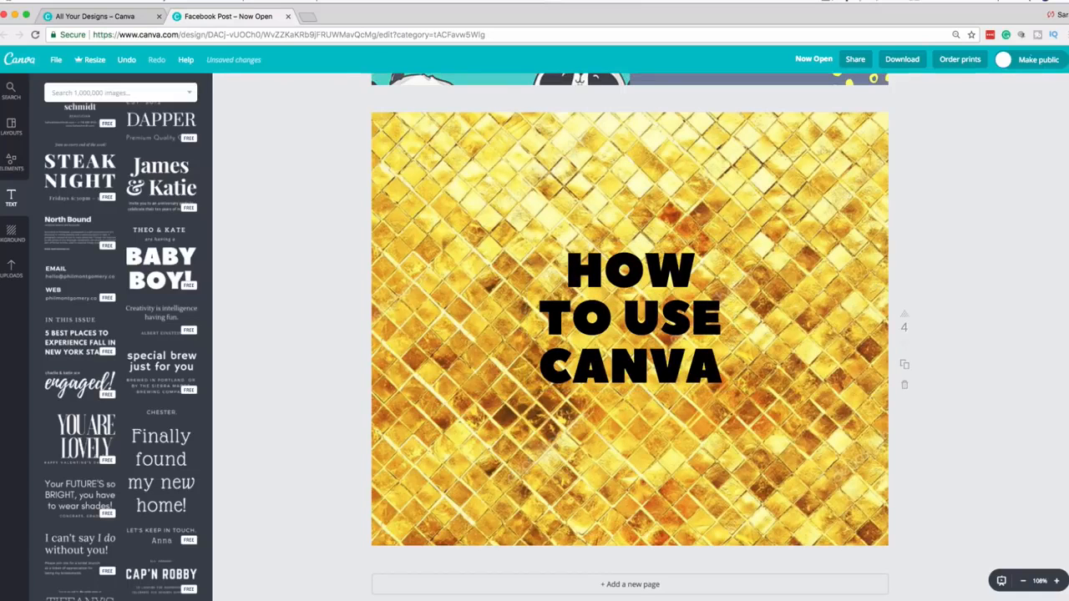
# Step: Add a subheading text box to the fourth page and move it below the headline
pyautogui.scroll(10, 121, 334)
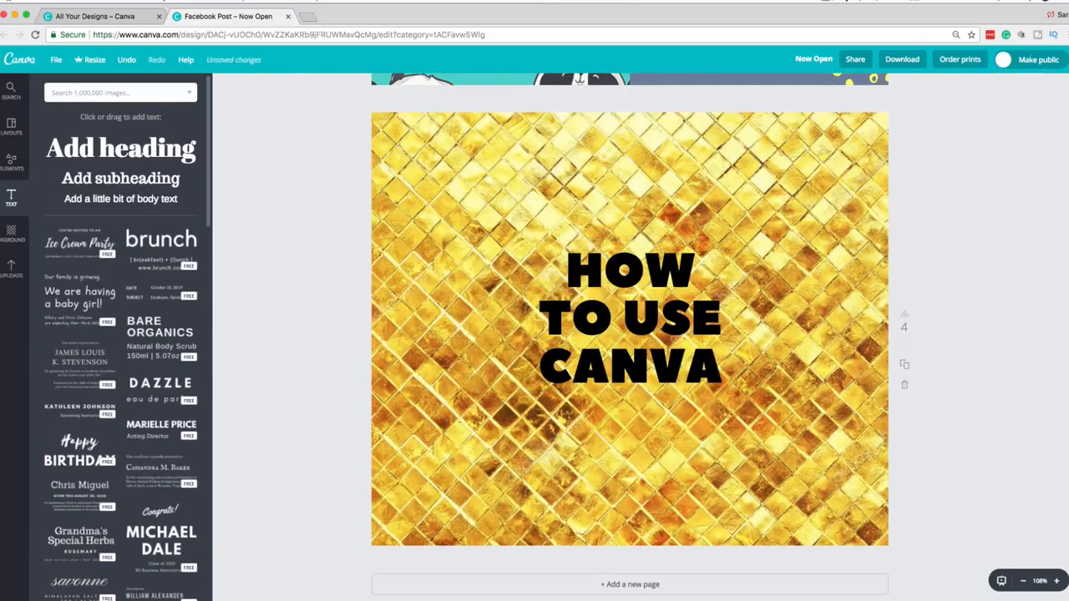
pyautogui.click(147, 180)
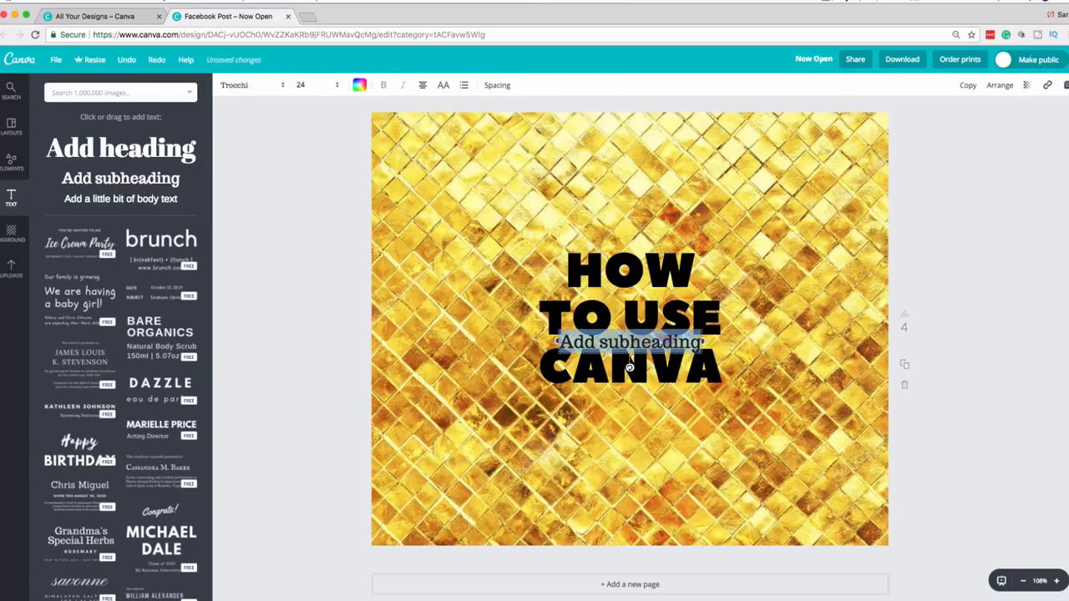
pyautogui.press('Escape')
pyautogui.moveTo(629, 341); pyautogui.dragTo(634, 435)
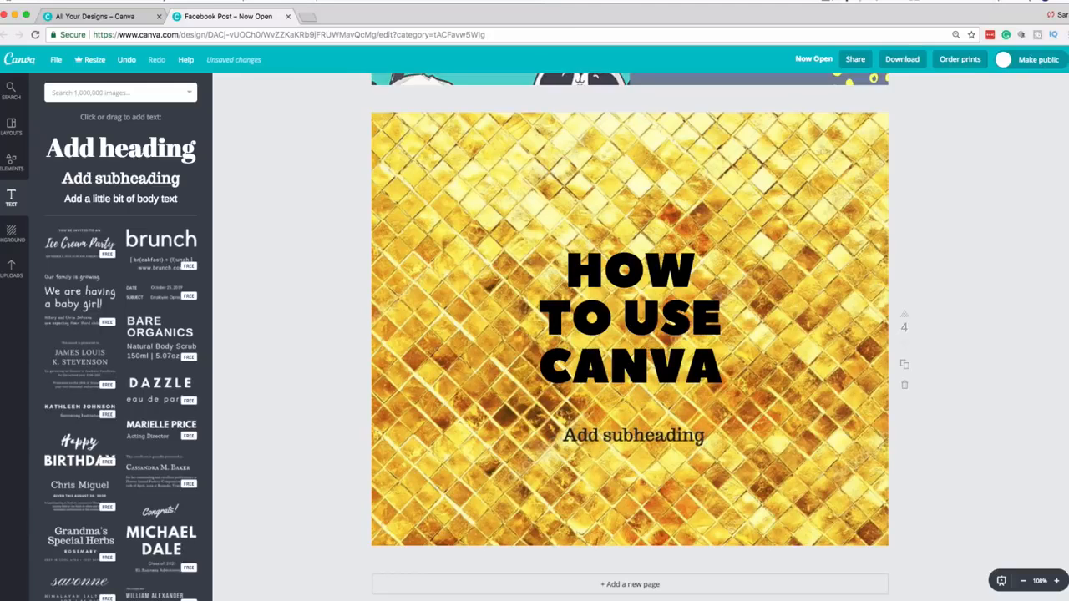
# Step: Replace the subheading text with "YouTube Tutorial", widen its box to fit one line, and center it under the headline
pyautogui.write('YouT')
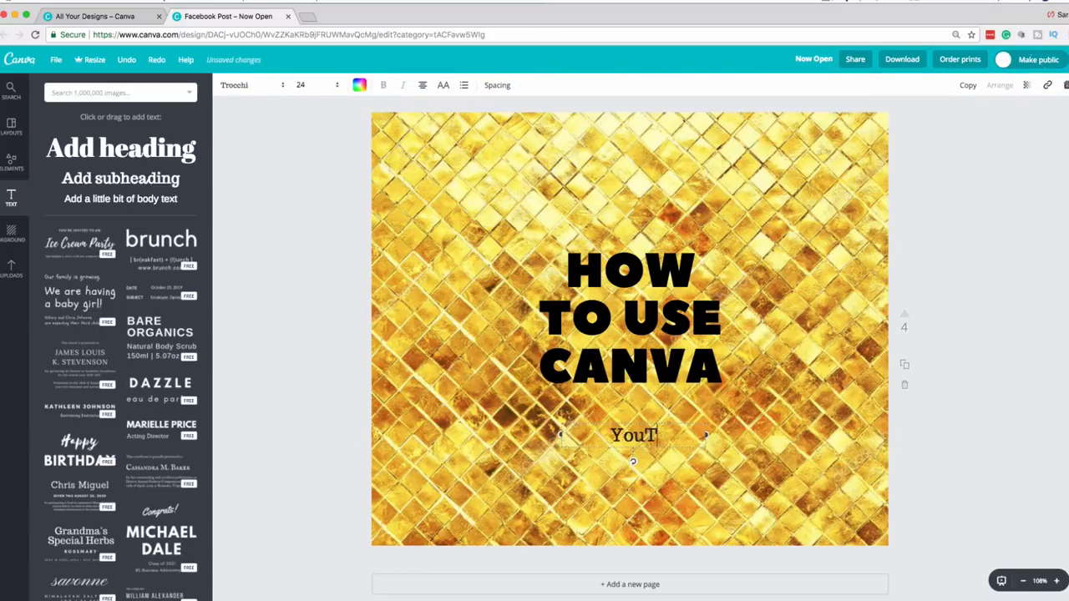
pyautogui.write('ube Tutorial')
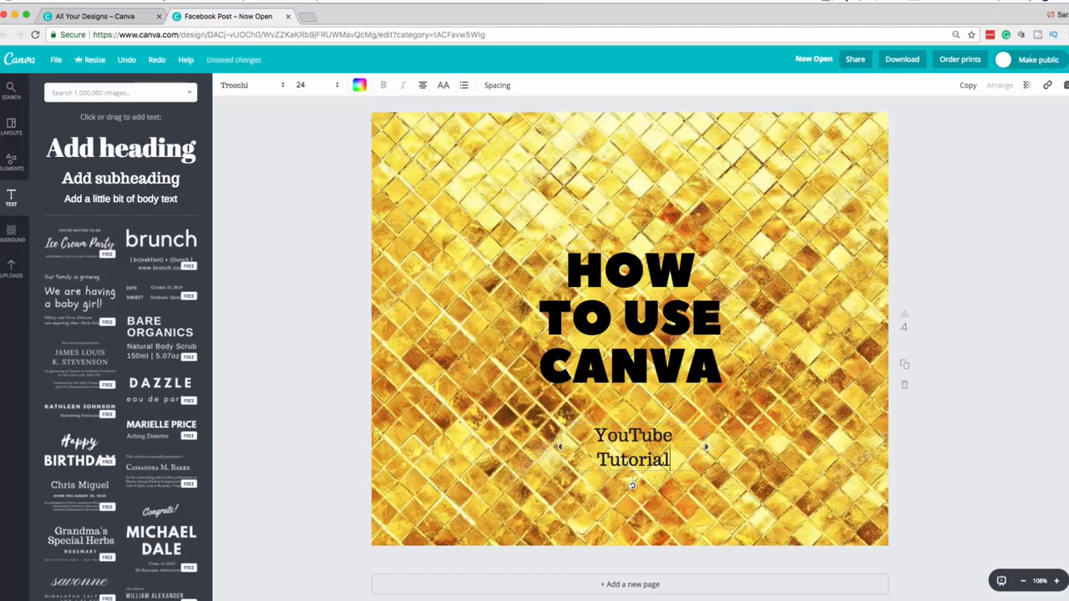
pyautogui.moveTo(706, 447); pyautogui.dragTo(798, 434)
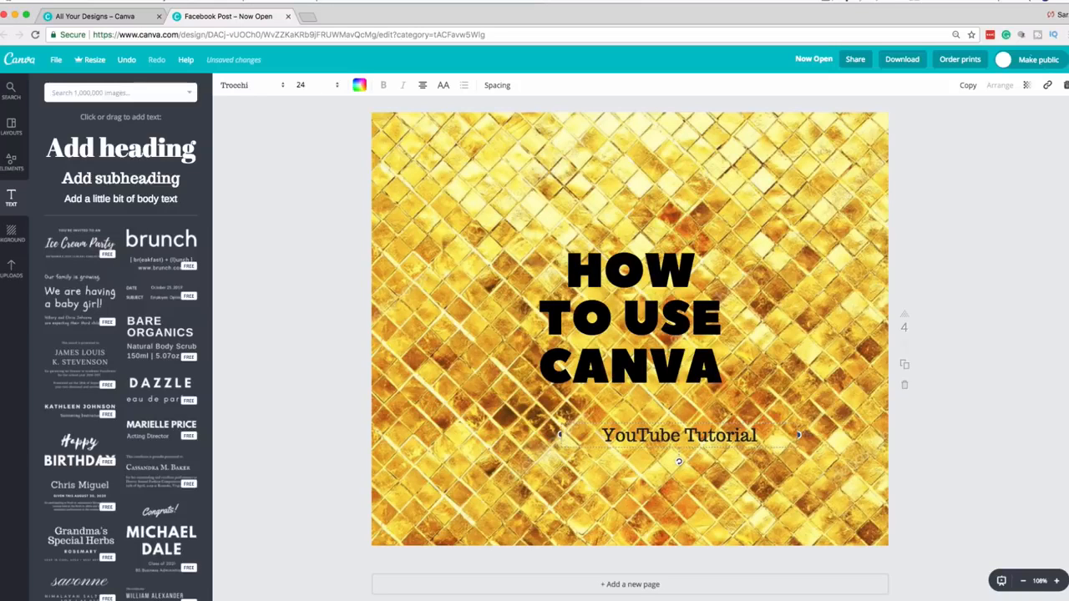
pyautogui.moveTo(668, 436); pyautogui.dragTo(619, 438)
pyautogui.press('Escape')
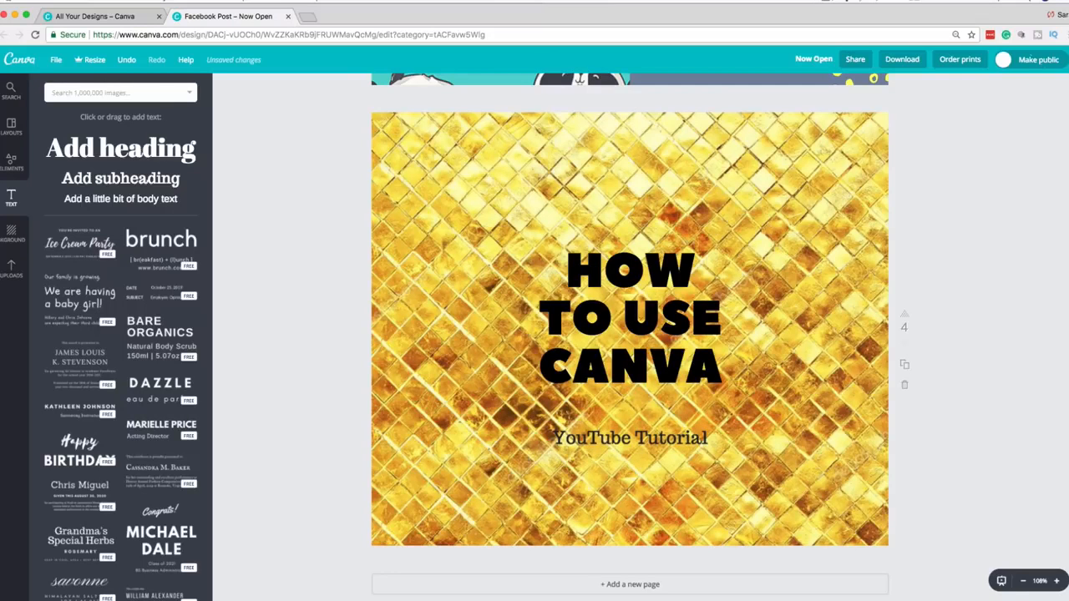
# Step: Add the free white circle shape with a dotted inner border to the fourth page
pyautogui.click(11, 162)
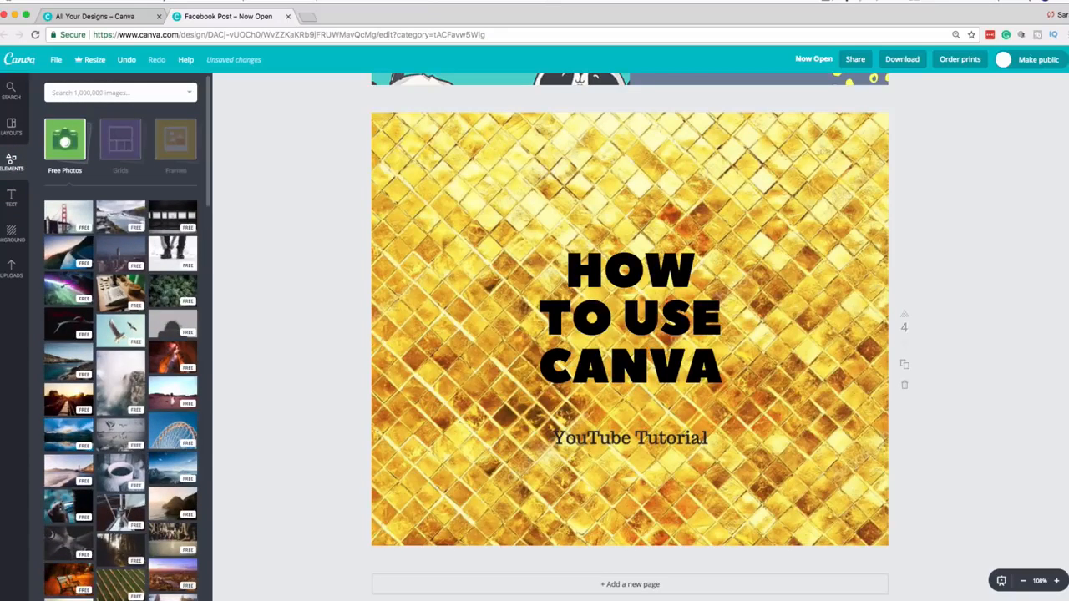
pyautogui.click(64, 207)
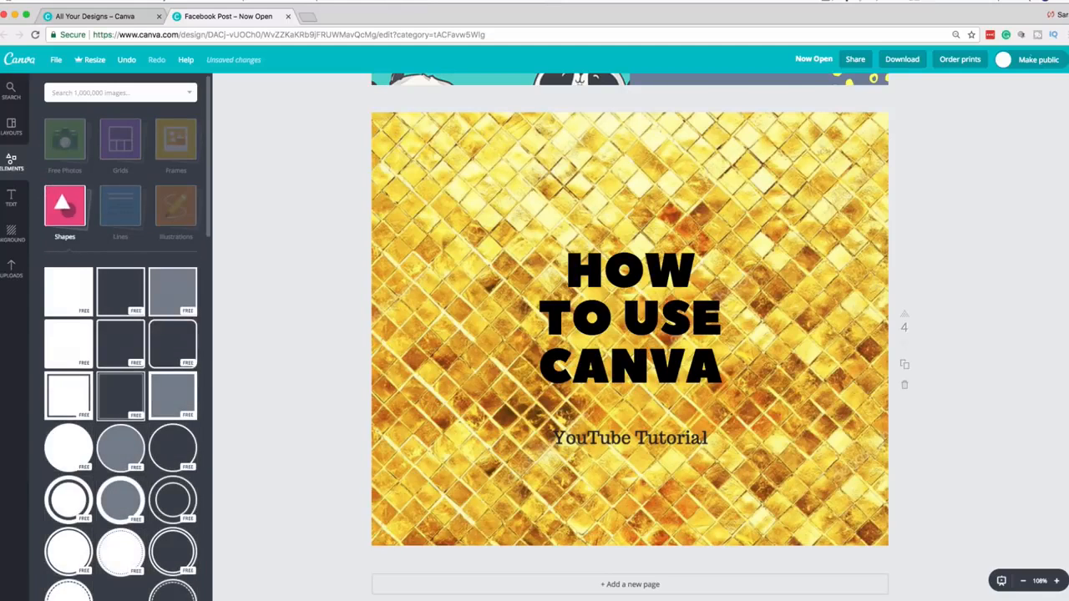
pyautogui.scroll(-3, 121, 344)
pyautogui.scroll(-2, 101, 225)
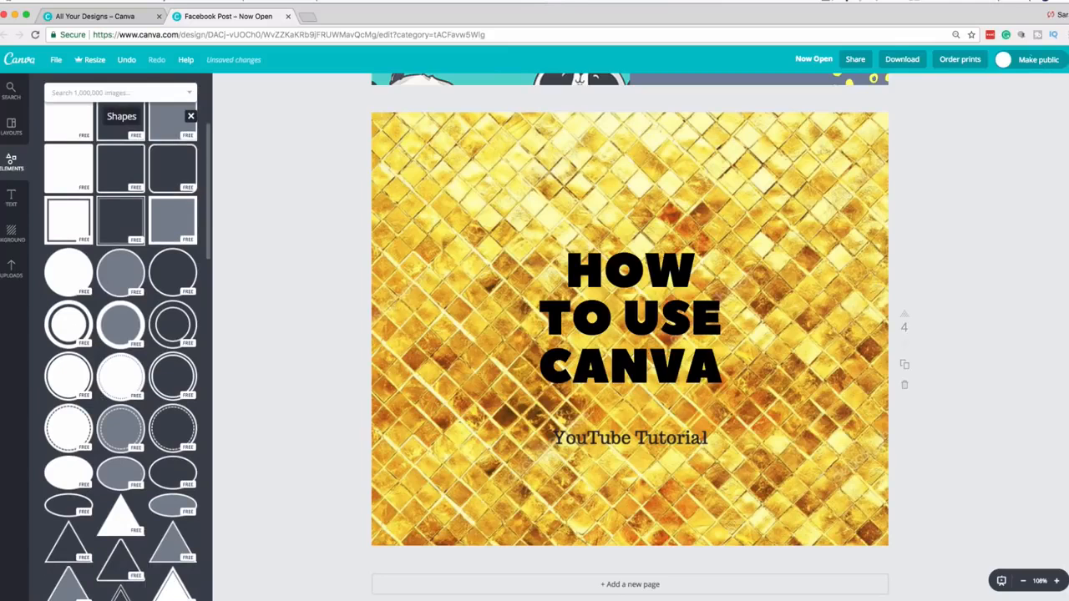
pyautogui.click(120, 376)
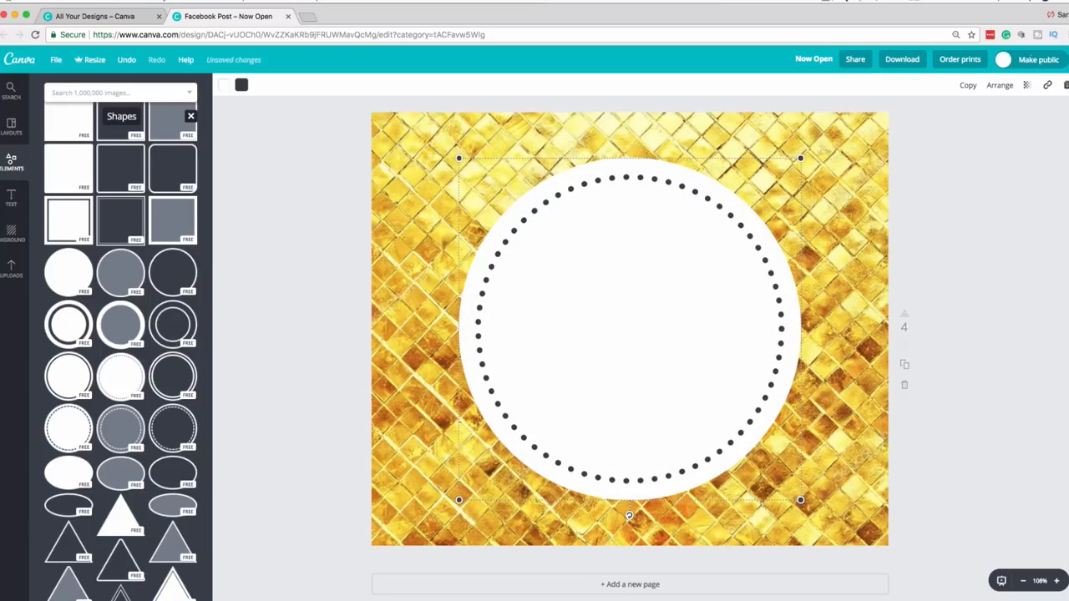
# Step: Send the dotted circle back behind the headline and subheading, and move it slightly down to frame both texts
pyautogui.click(999, 84)
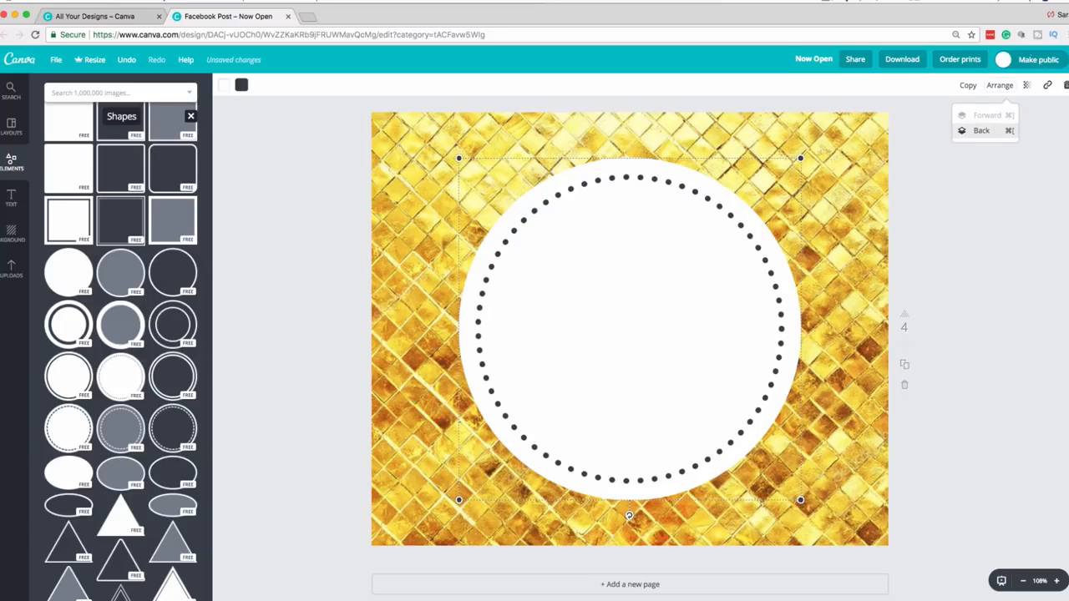
pyautogui.click(982, 130)
pyautogui.click(982, 131)
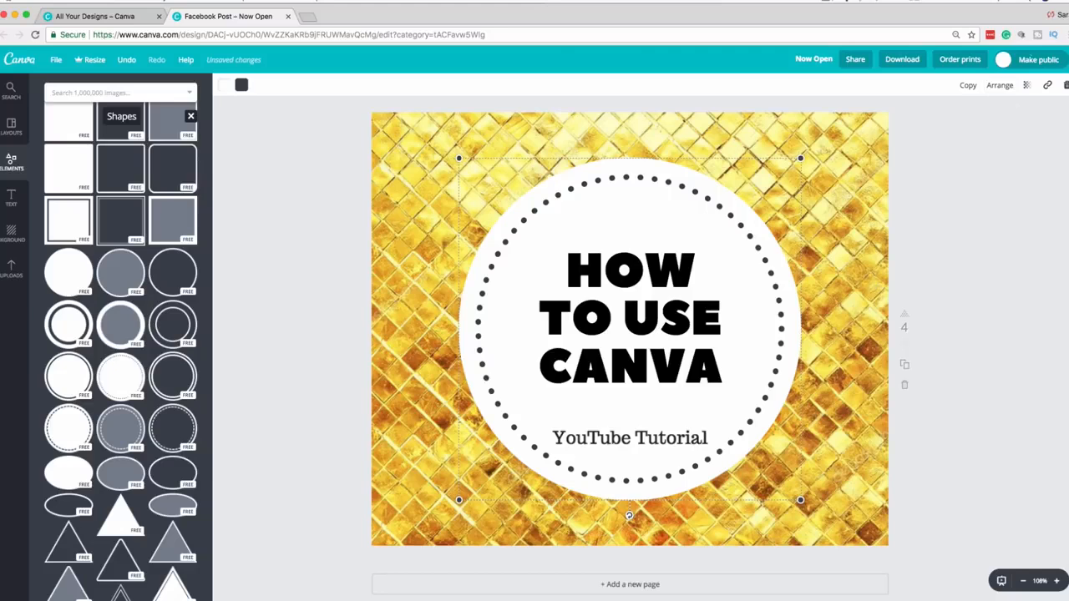
pyautogui.press('Escape')
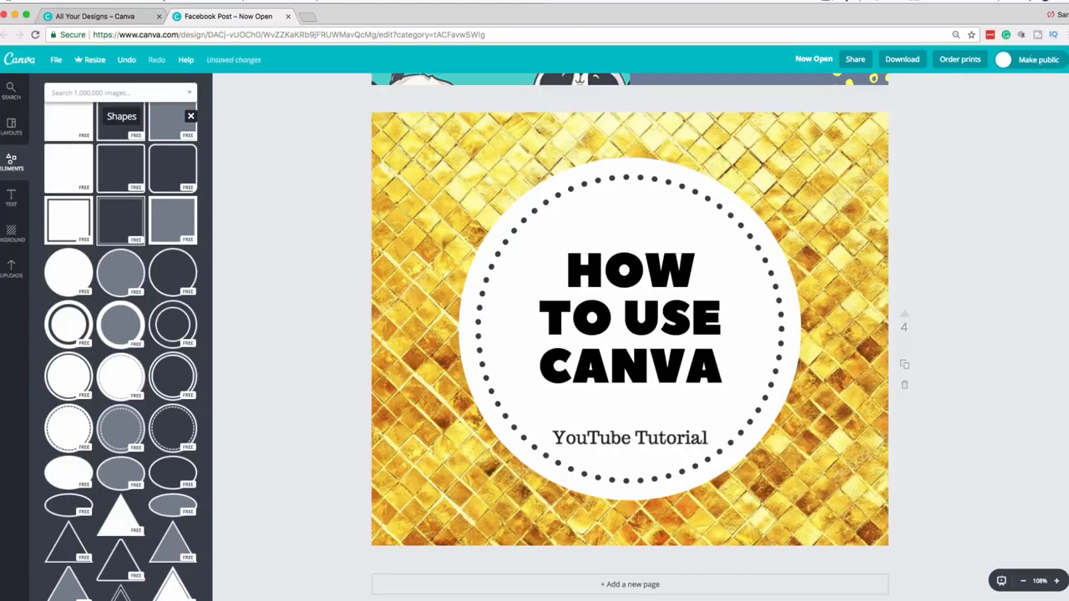
pyautogui.click(629, 215)
pyautogui.moveTo(629, 215); pyautogui.dragTo(629, 224)
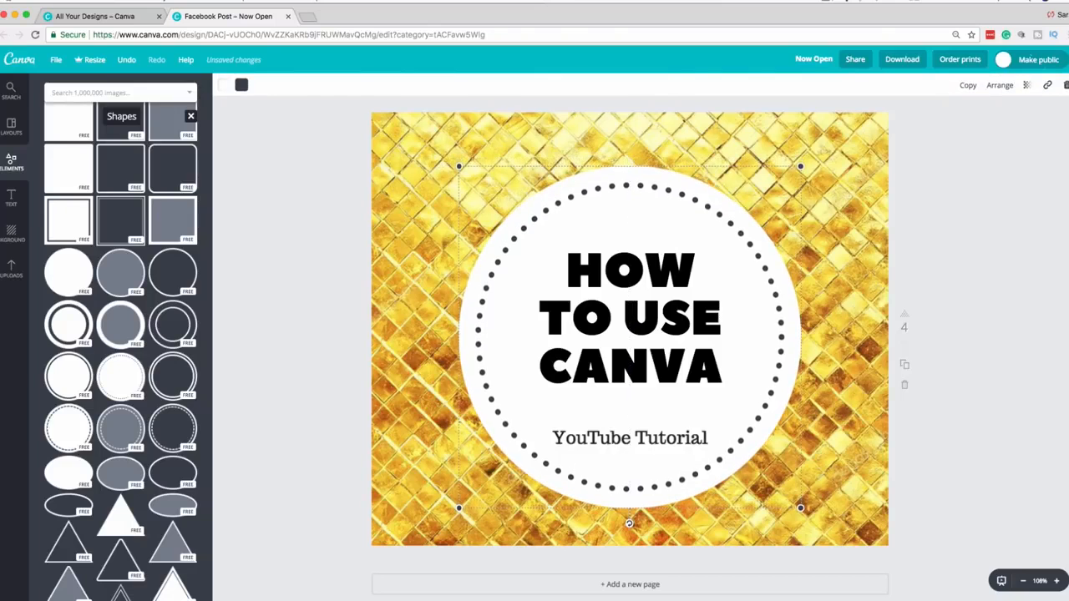
pyautogui.press('Escape')
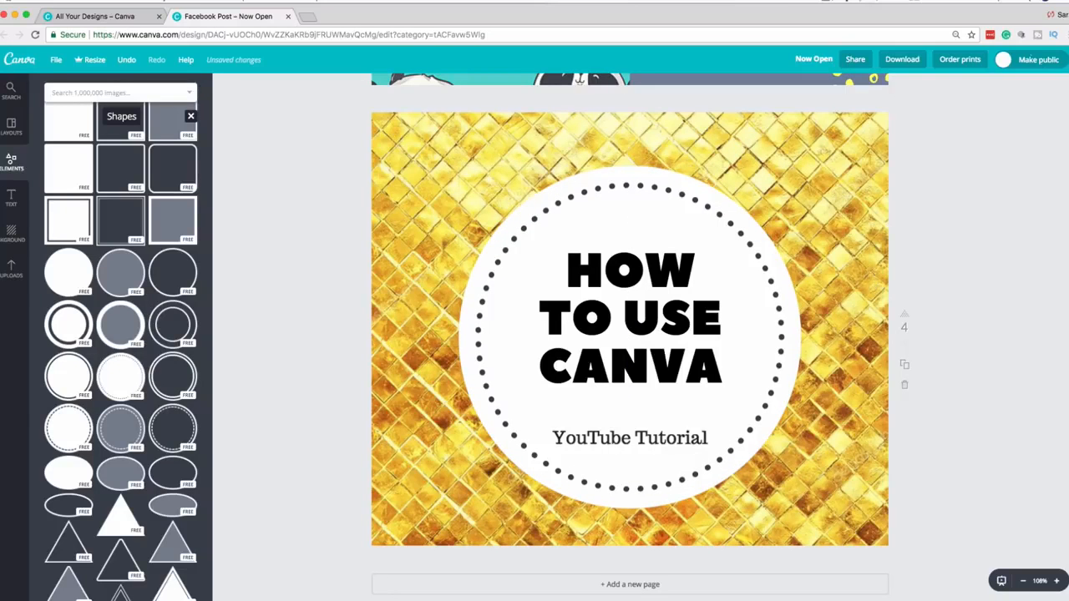
# Step: Recolor the circle's white fill with the custom turquoise 38d4c7 and deselect it
pyautogui.click(630, 216)
pyautogui.click(224, 84)
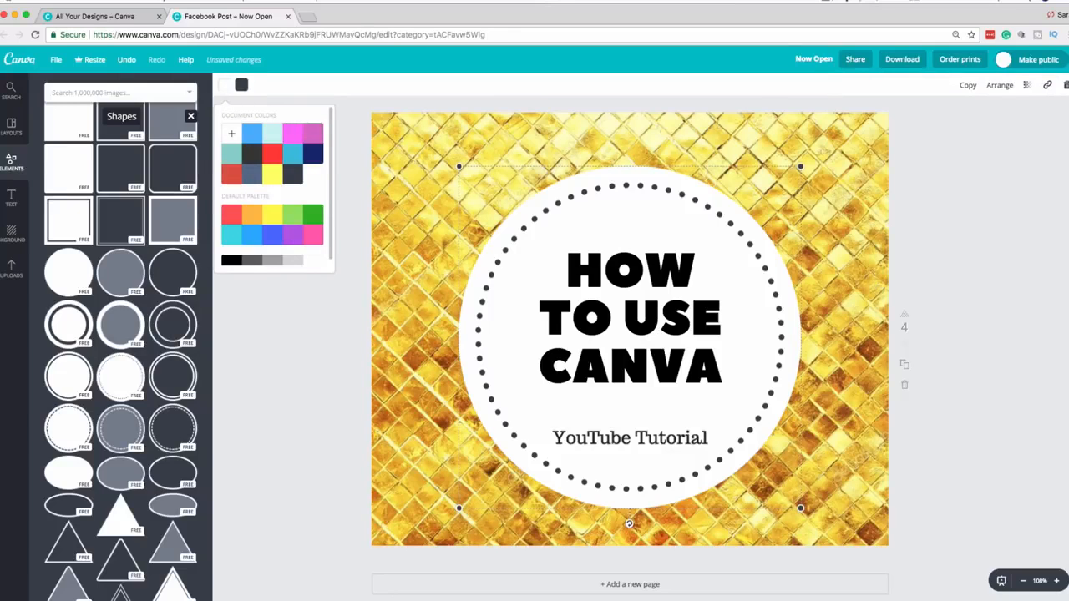
pyautogui.click(272, 133)
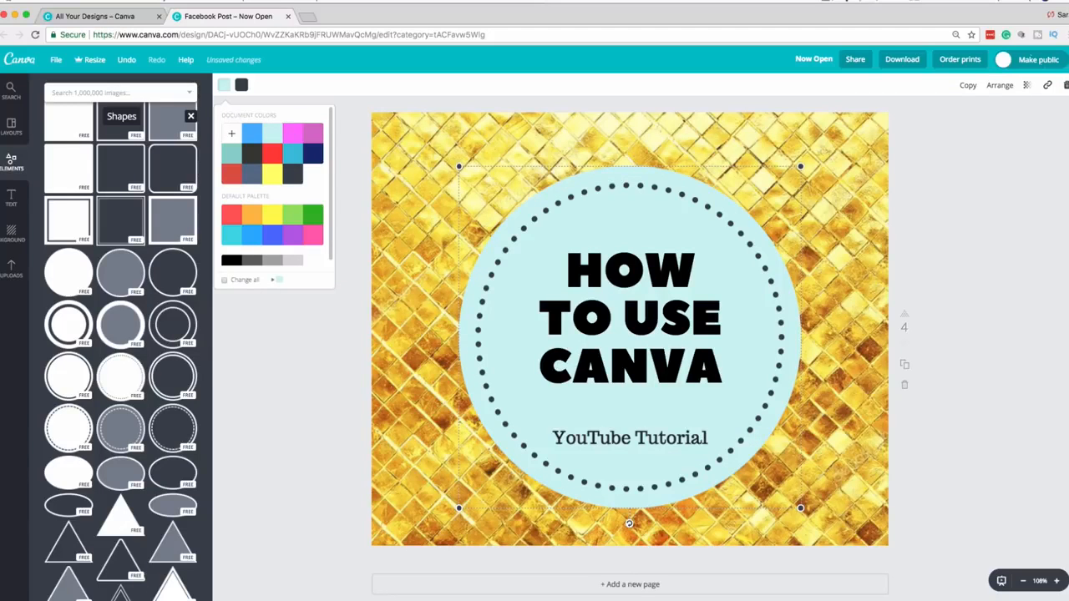
pyautogui.click(231, 153)
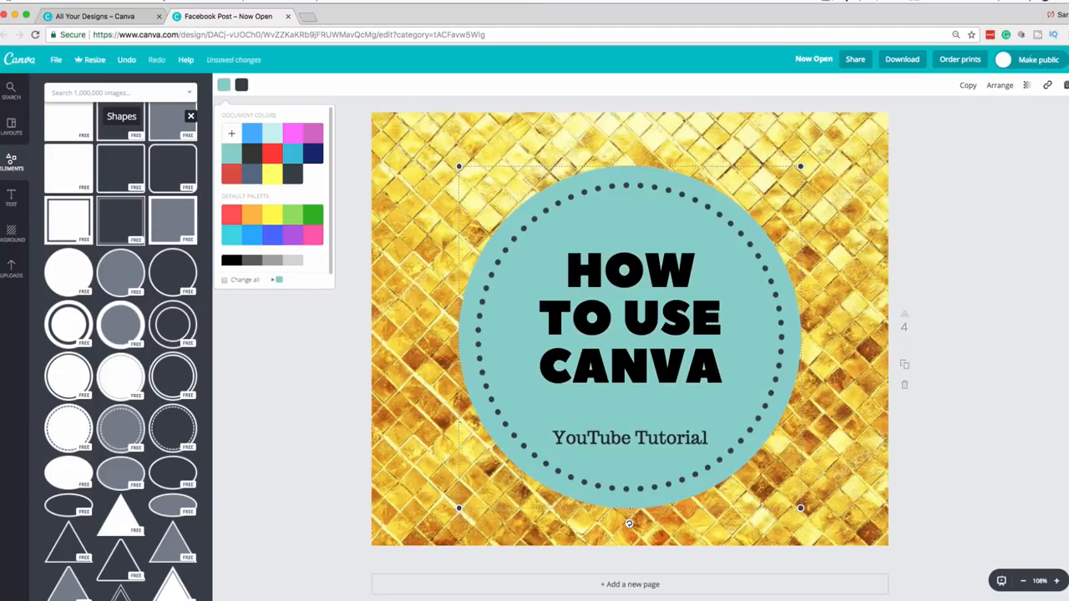
pyautogui.click(231, 132)
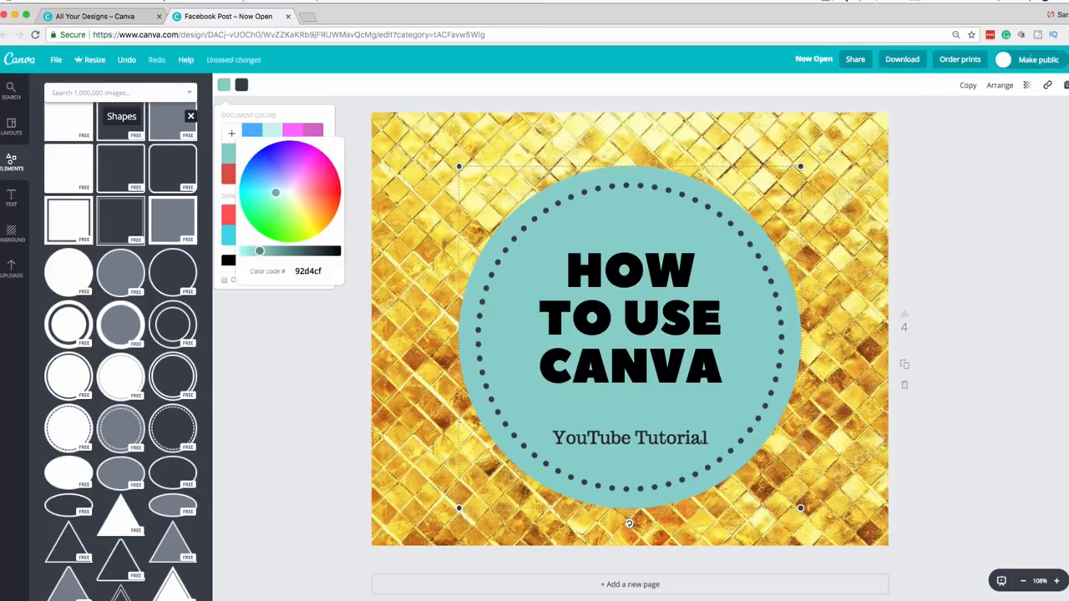
pyautogui.moveTo(275, 193); pyautogui.dragTo(262, 195)
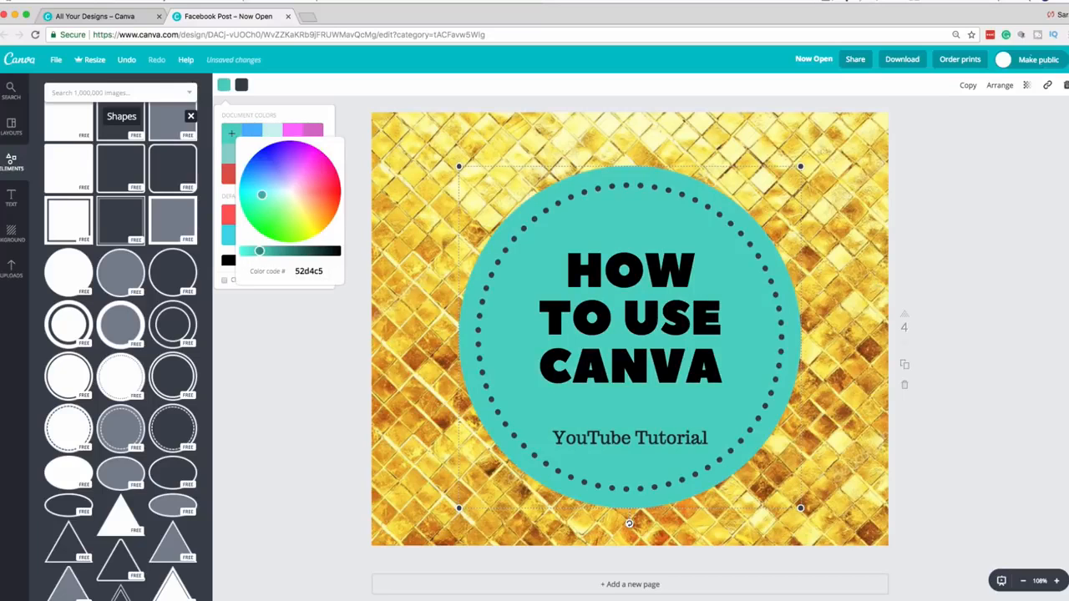
pyautogui.moveTo(262, 195); pyautogui.dragTo(257, 195)
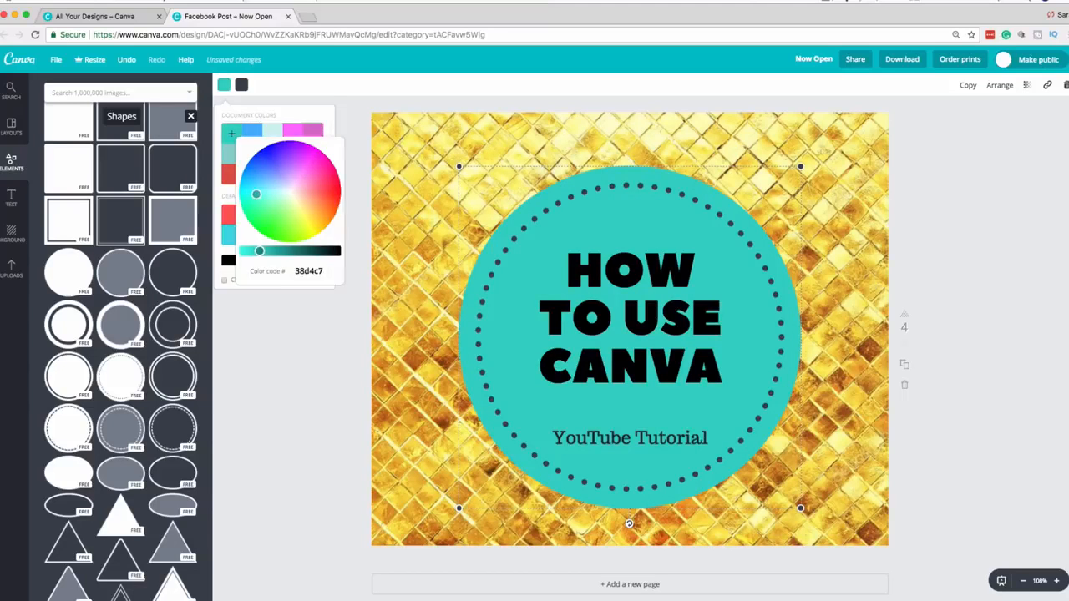
pyautogui.press('Escape')
pyautogui.press('Escape')
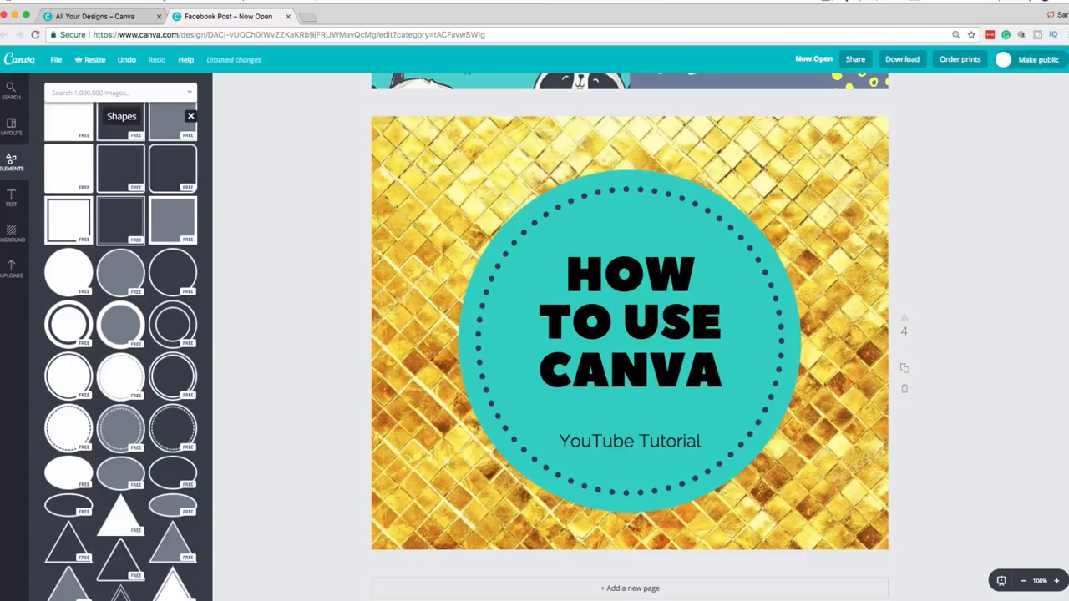
# Step: Download only page 4 of the design as a JPG and open the downloaded file
pyautogui.click(901, 59)
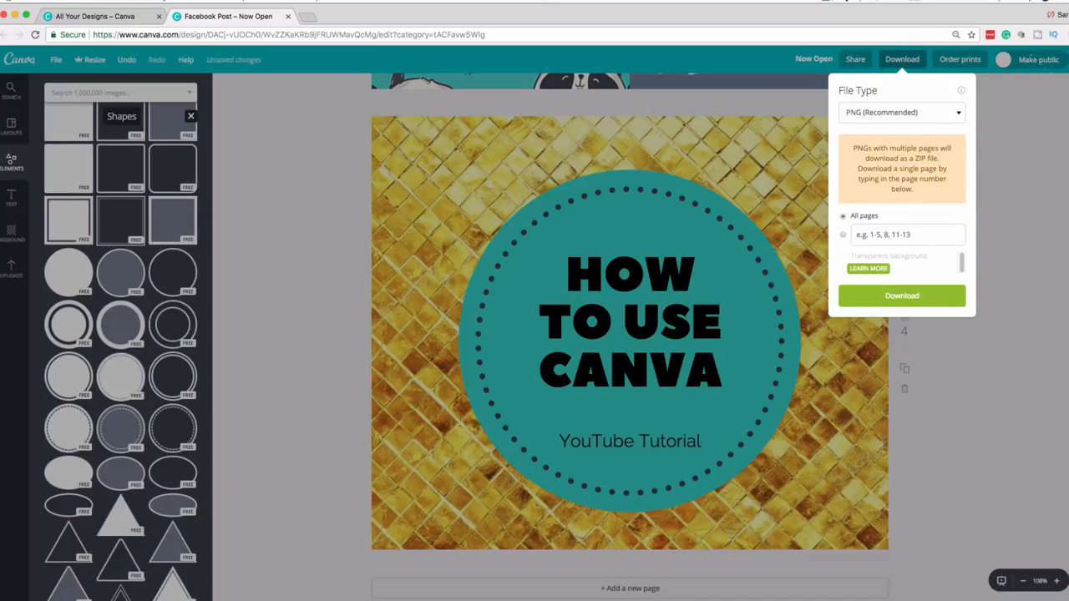
pyautogui.click(944, 115)
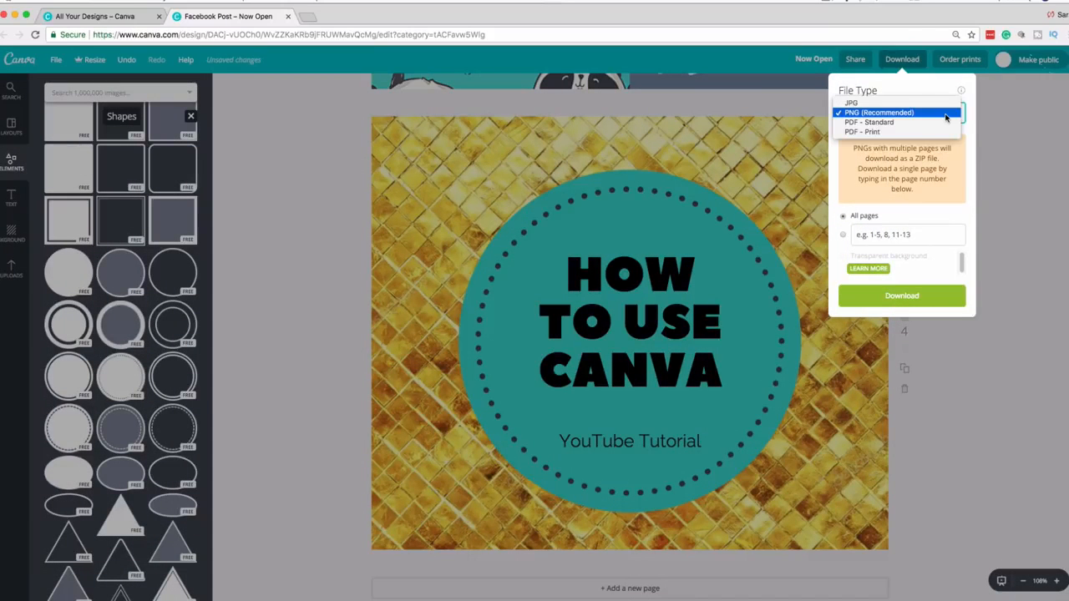
pyautogui.click(903, 102)
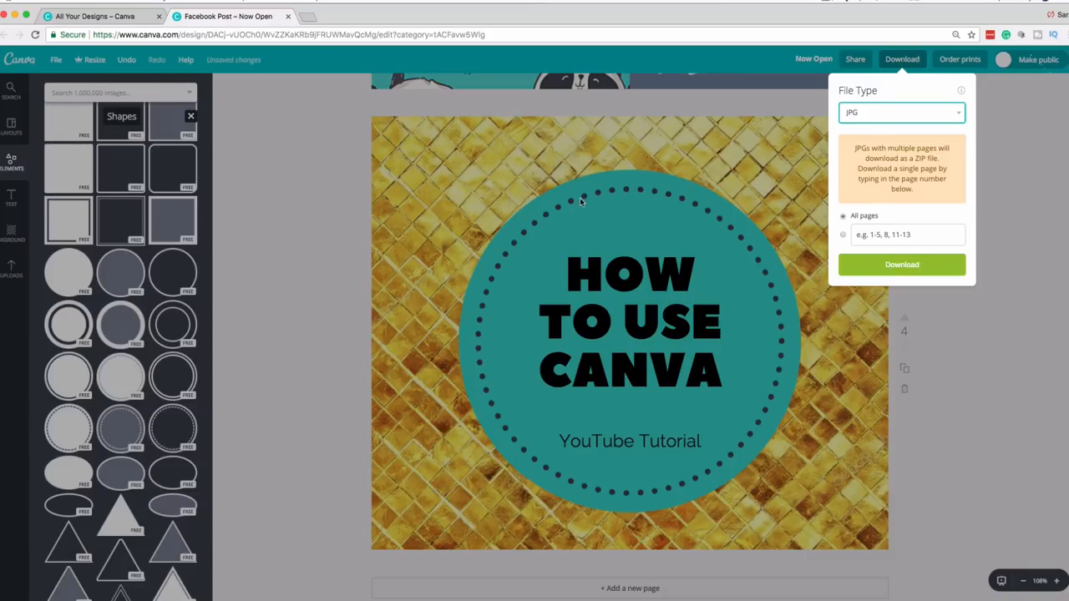
pyautogui.click(843, 237)
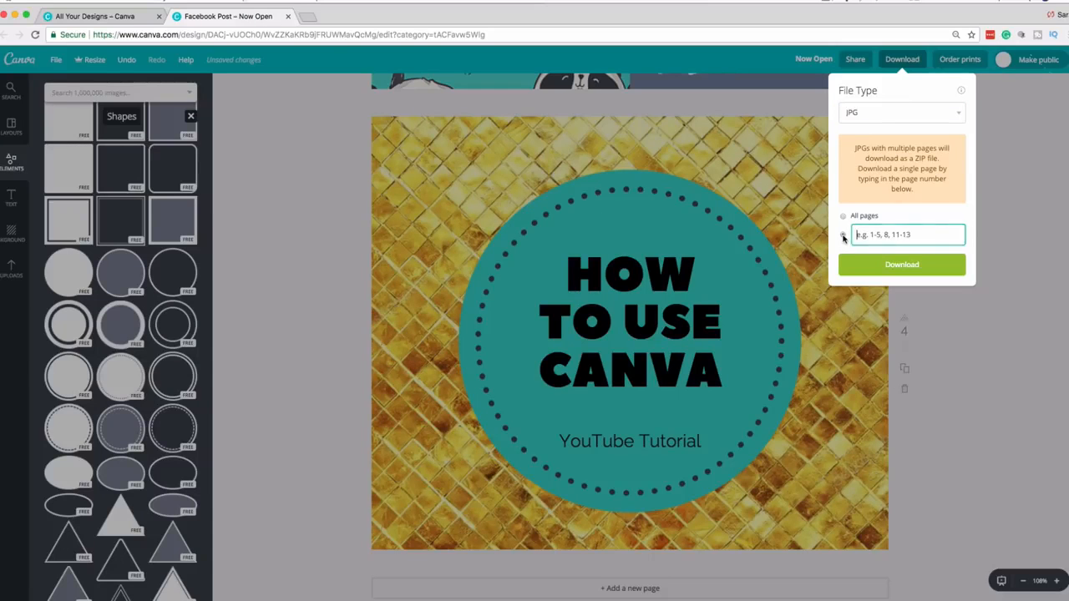
pyautogui.write('4')
pyautogui.click(902, 264)
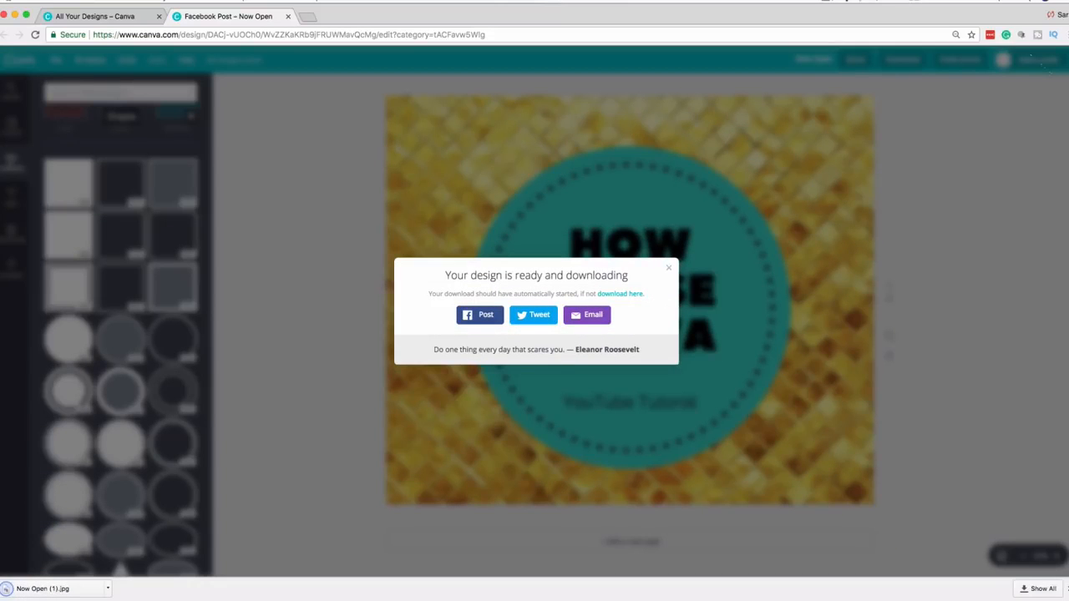
pyautogui.click(65, 587)
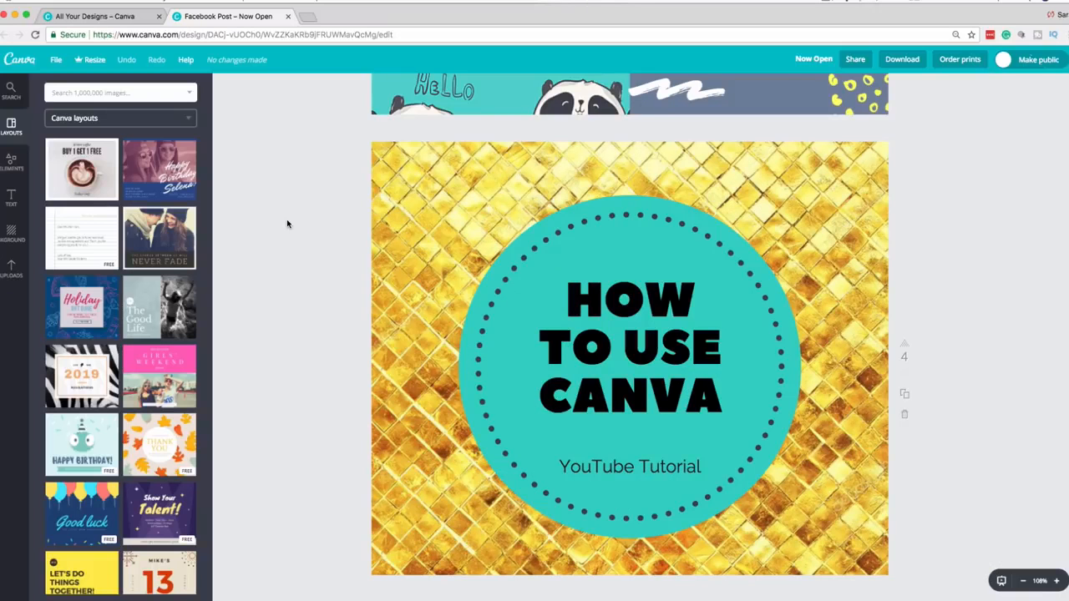
# Step: Rename the design as "Facebook Post Demo"
pyautogui.click(810, 59)
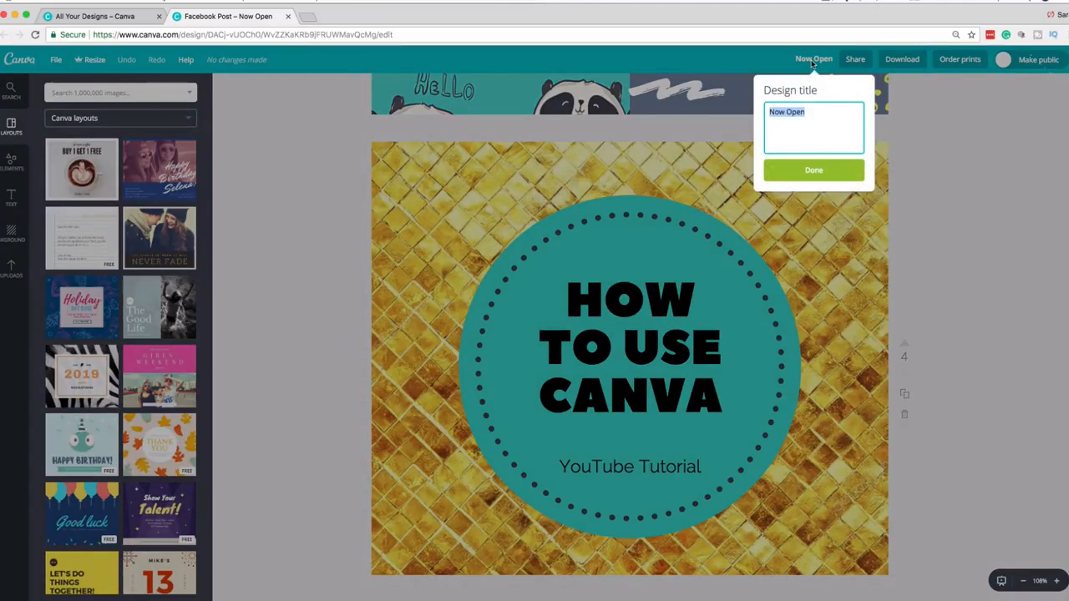
pyautogui.press('BackSpace')
pyautogui.write('Facebook Post Demo')
pyautogui.press('Return')
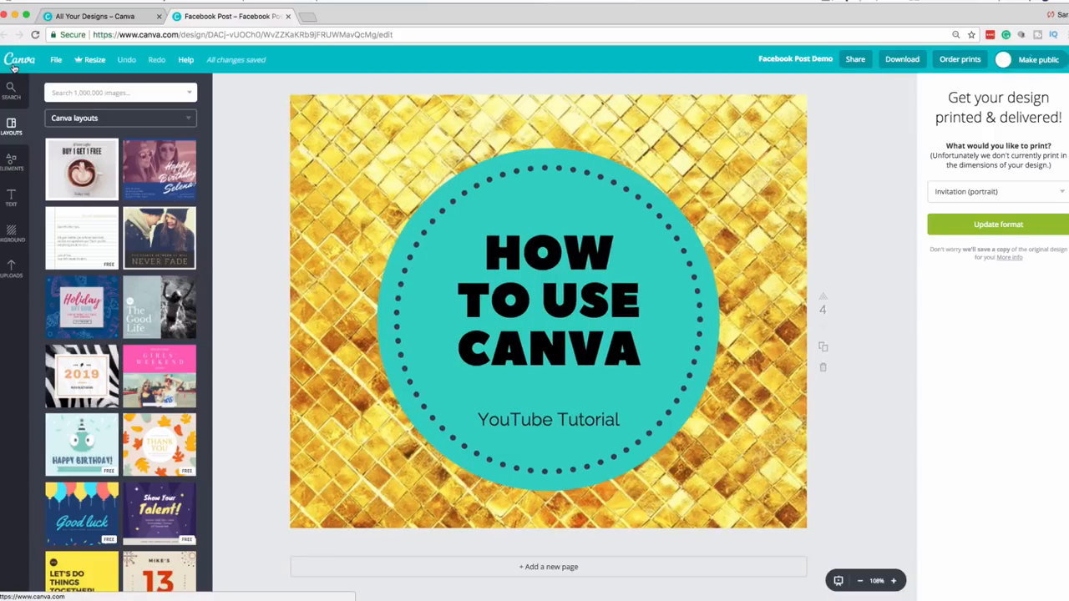
# Step: Return to the overview of all designs and open the Pinterest Analytics design for editing
pyautogui.click(13, 63)
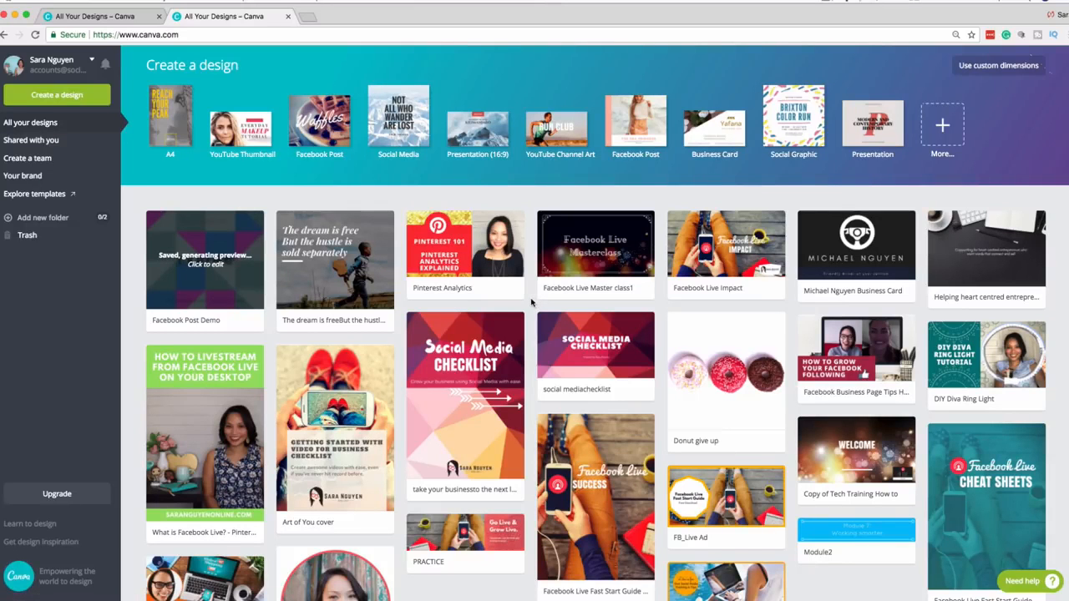
pyautogui.click(513, 222)
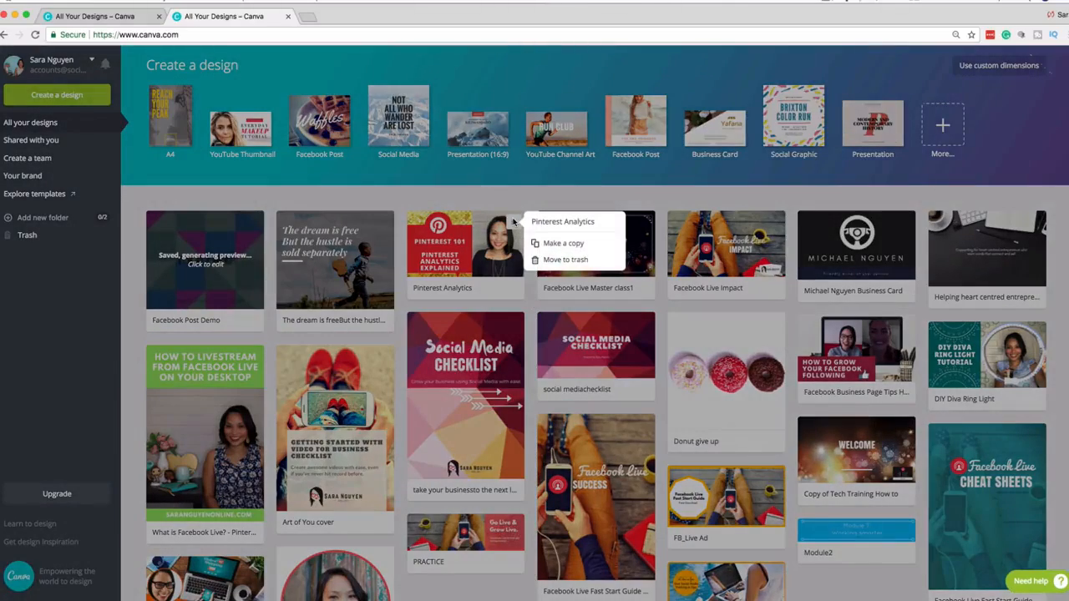
pyautogui.click(400, 301)
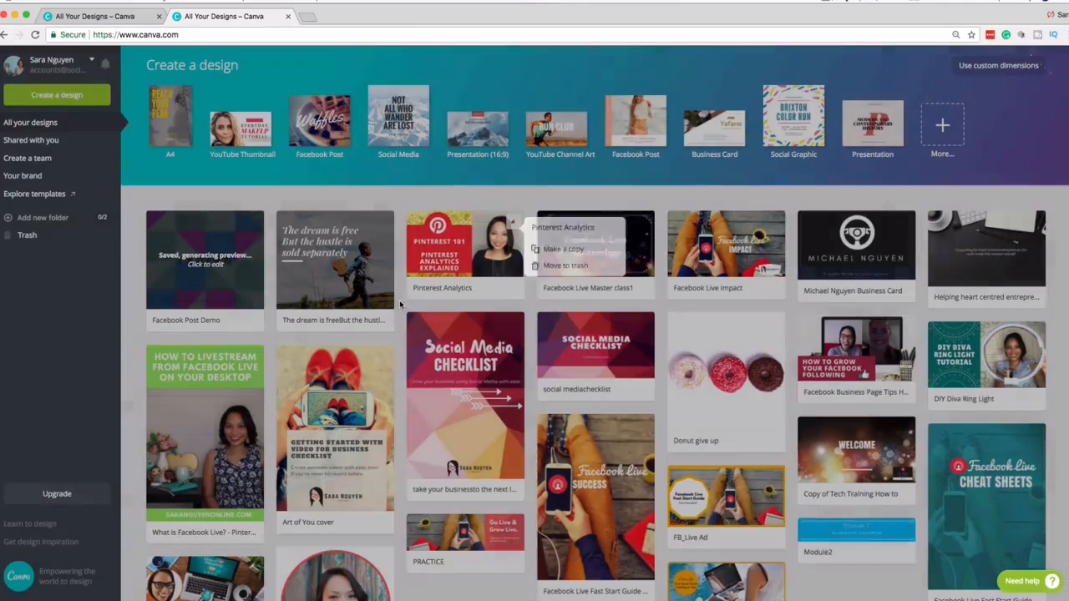
pyautogui.click(448, 253)
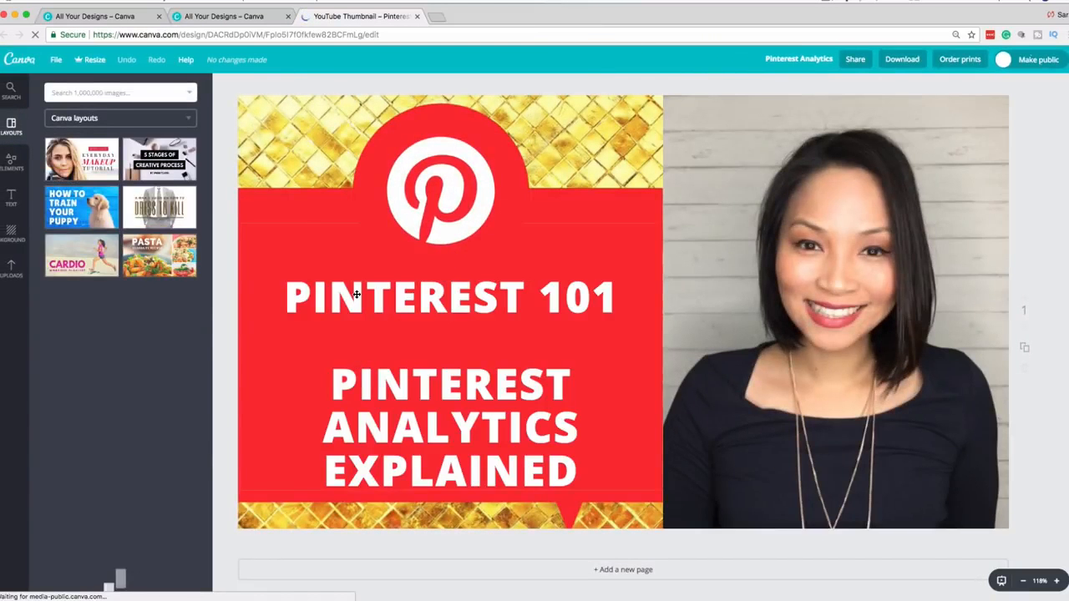
# Step: Replace the "Pinterest Analytics Explained" lines under the Pinterest 101 heading with "HOW TO PIN" and save the design
pyautogui.click(356, 294)
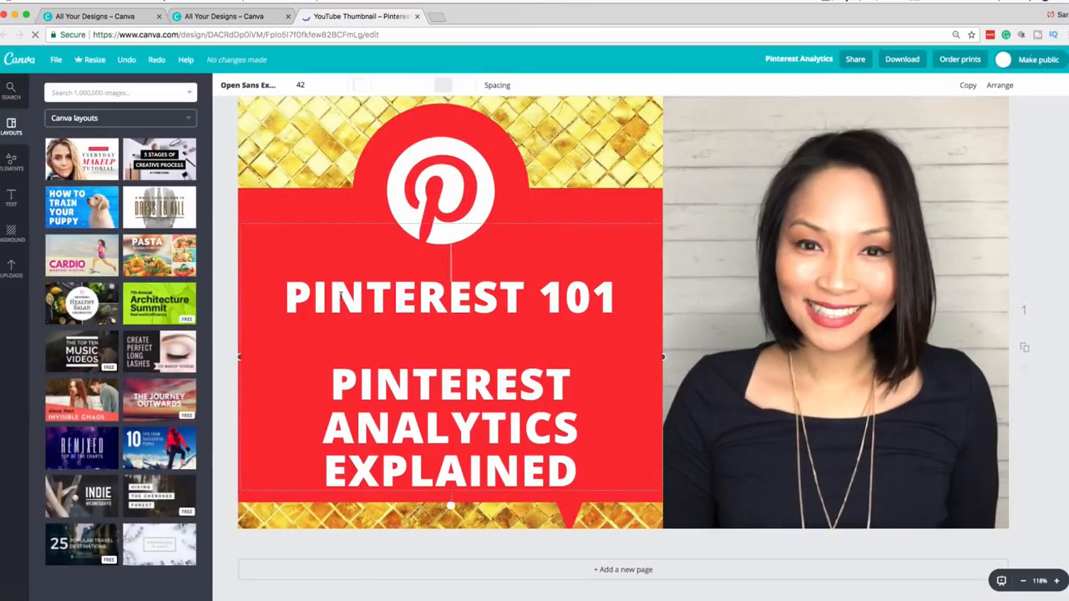
pyautogui.moveTo(331, 384); pyautogui.dragTo(567, 471)
pyautogui.press('BackSpace')
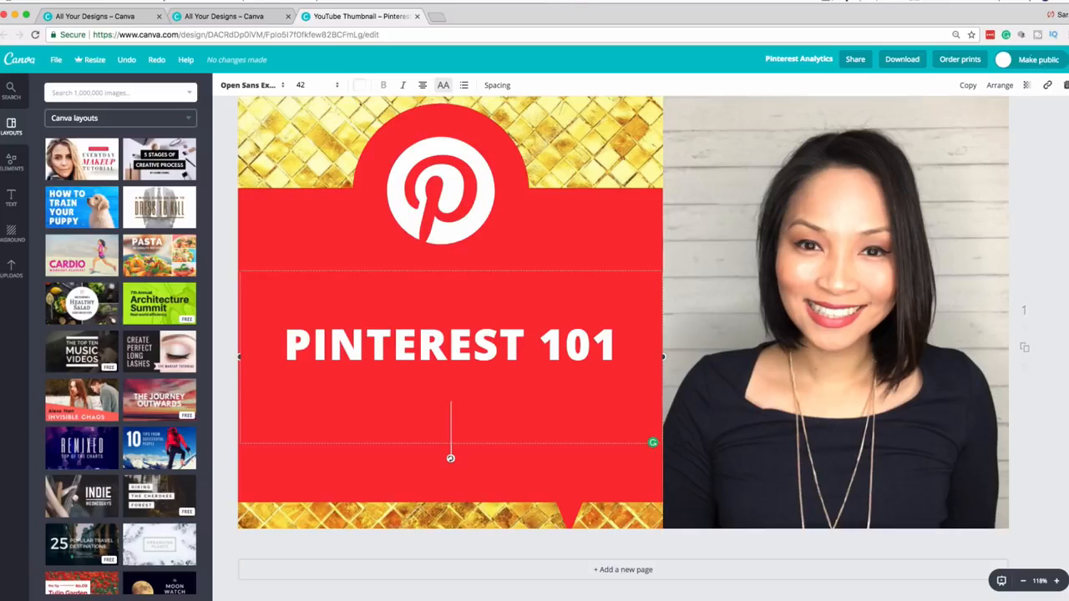
pyautogui.write('HOW TO PIN')
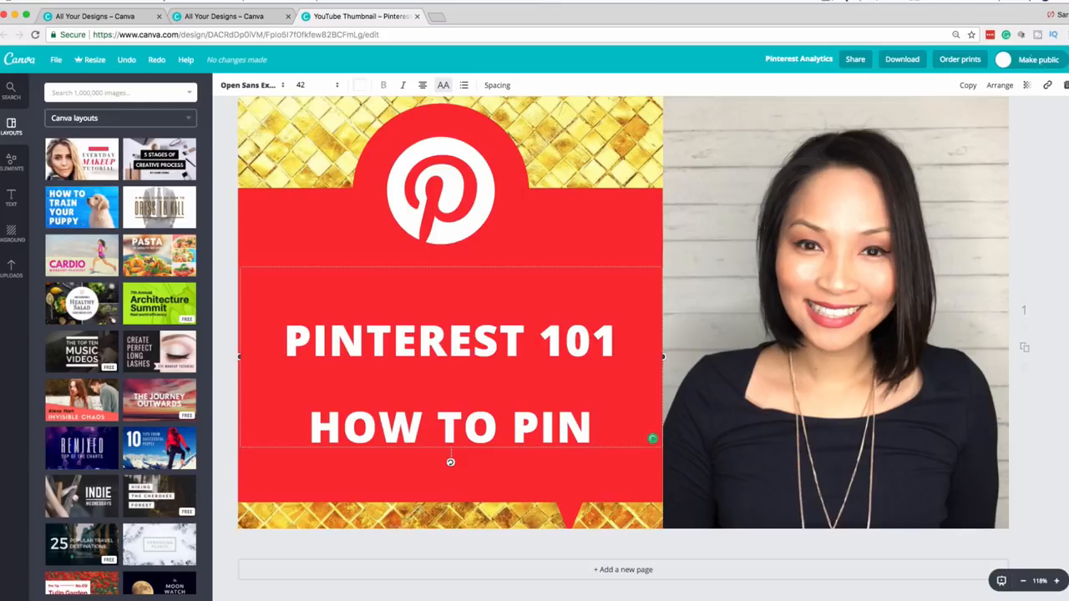
pyautogui.click(56, 59)
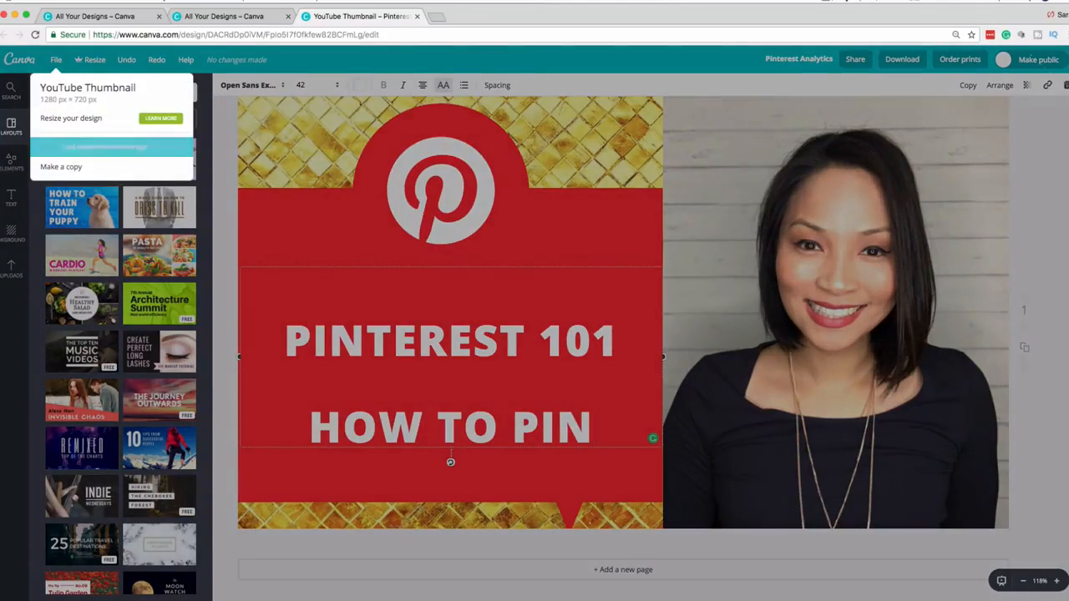
pyautogui.click(111, 147)
# Step: Check the thumbnail's download file type options without downloading, and return to the overview of all designs
pyautogui.click(901, 59)
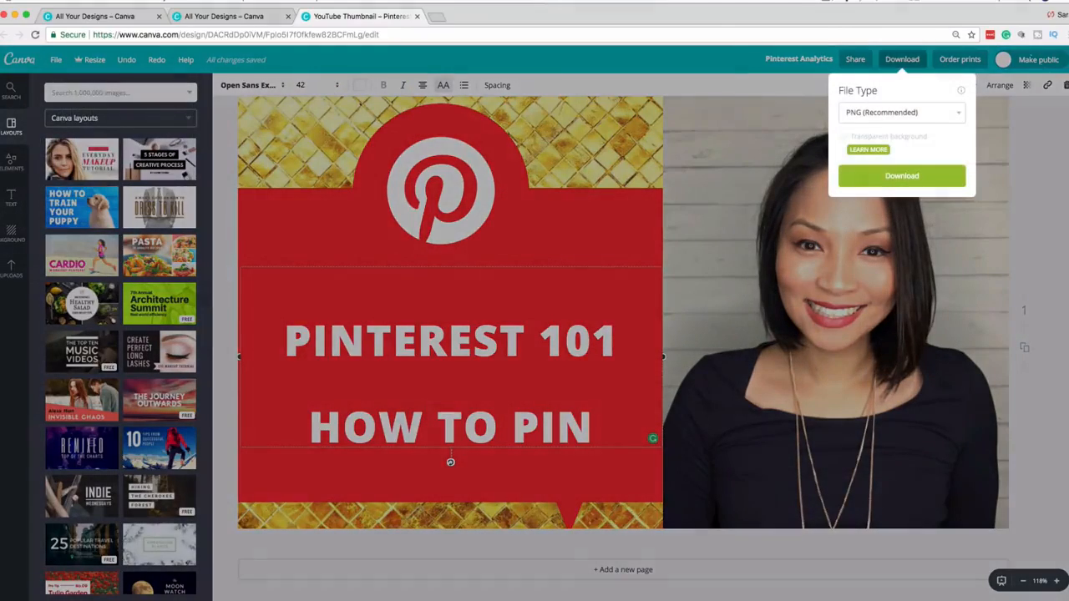
pyautogui.press('Escape')
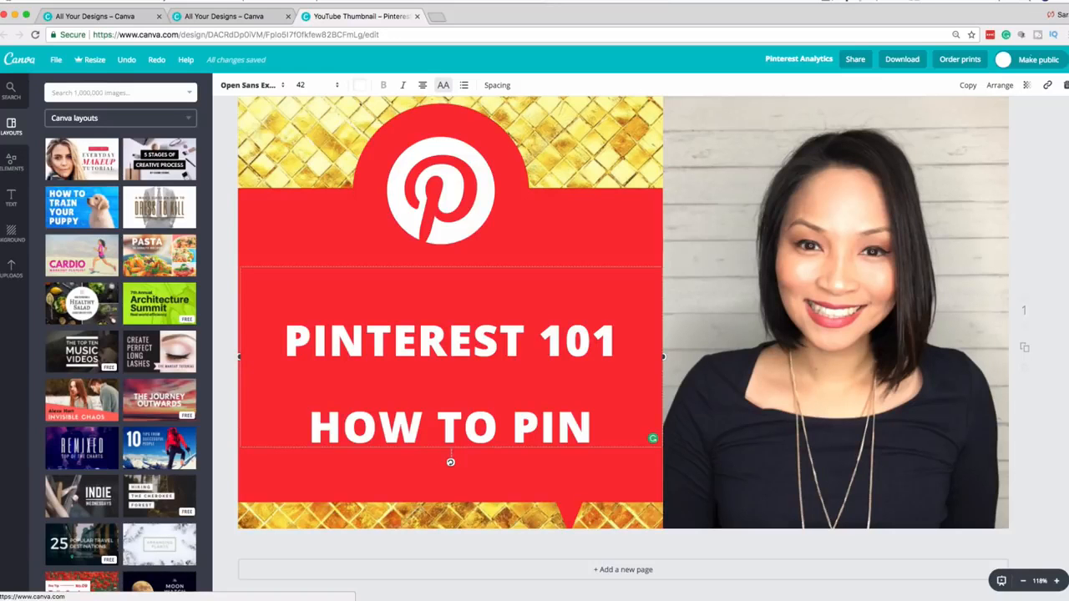
pyautogui.click(18, 59)
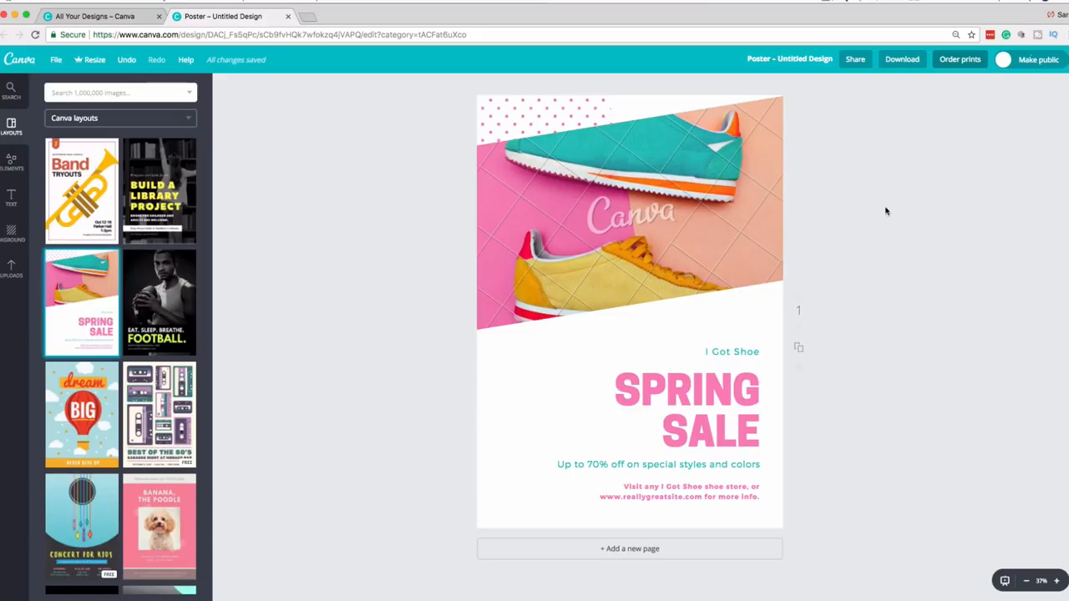
# Step: Examine the print order options for the Spring Sale poster, including the copy quantities and the available print sizes
pyautogui.click(952, 66)
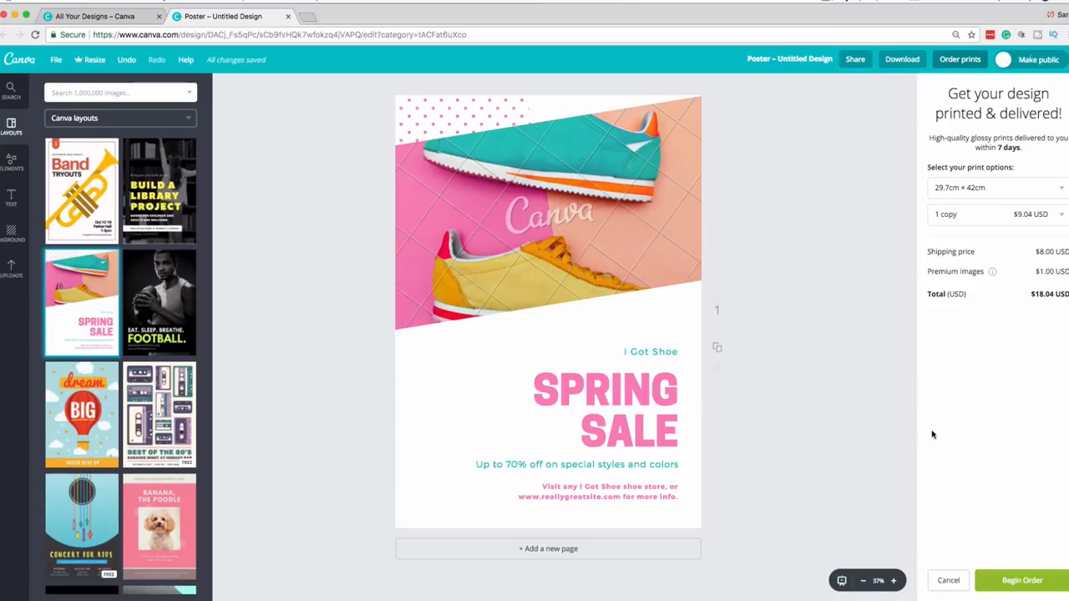
pyautogui.click(1047, 219)
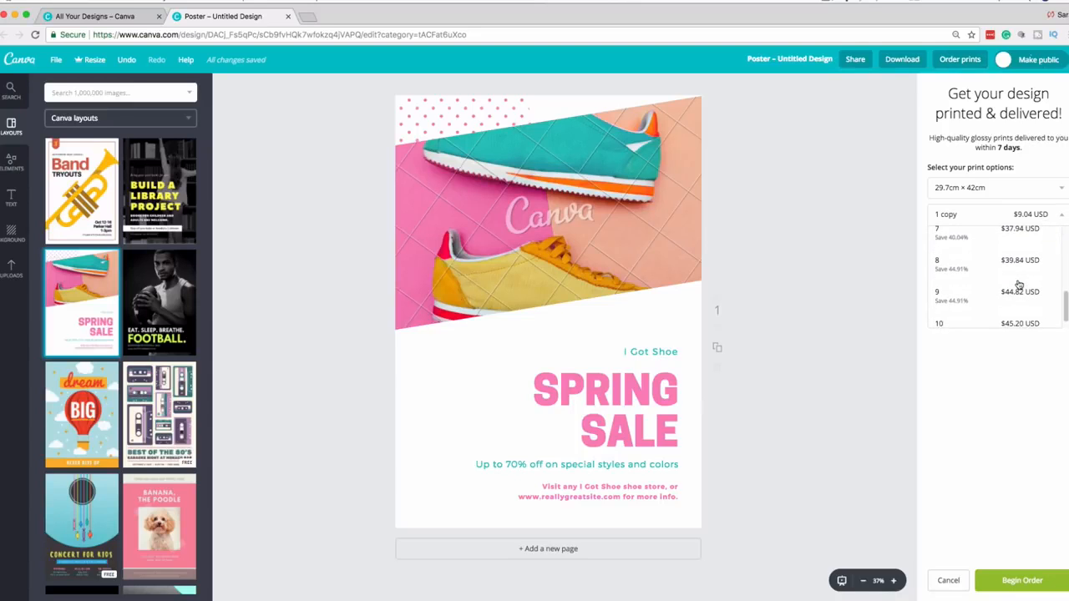
pyautogui.click(1031, 192)
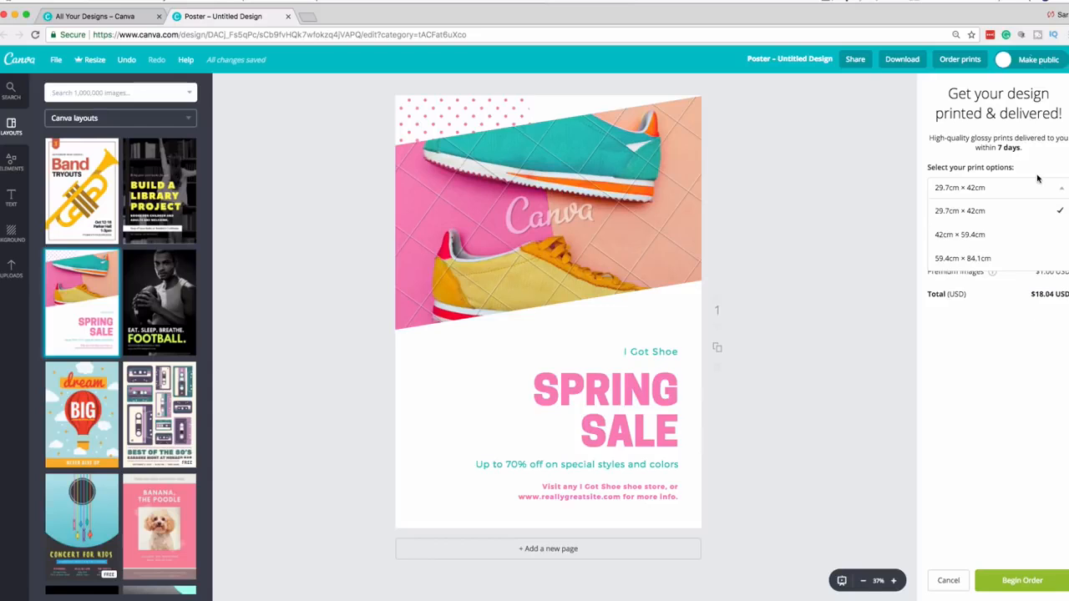
pyautogui.click(1045, 156)
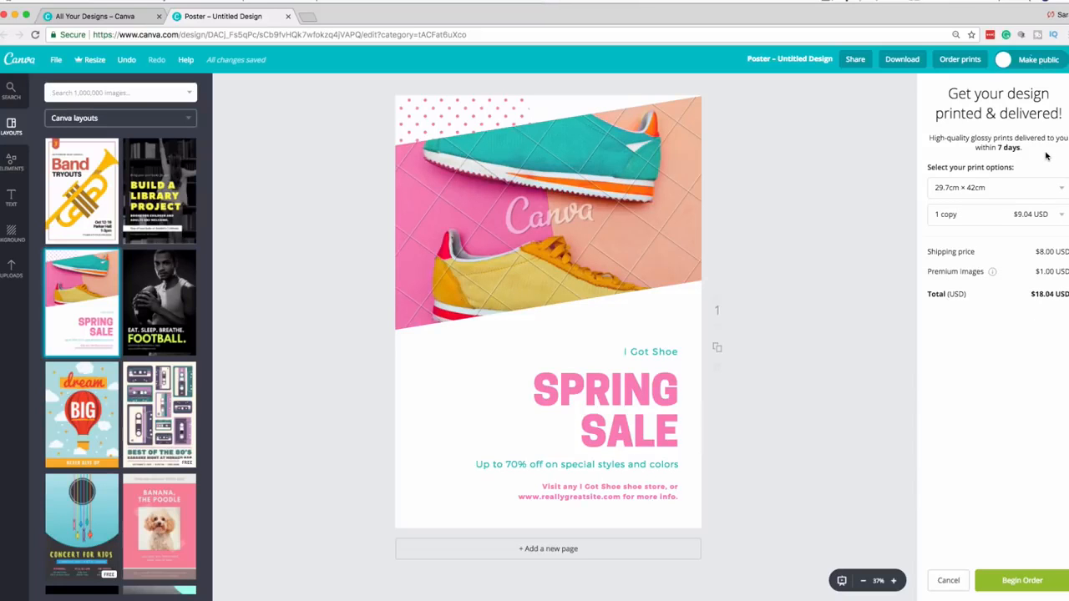